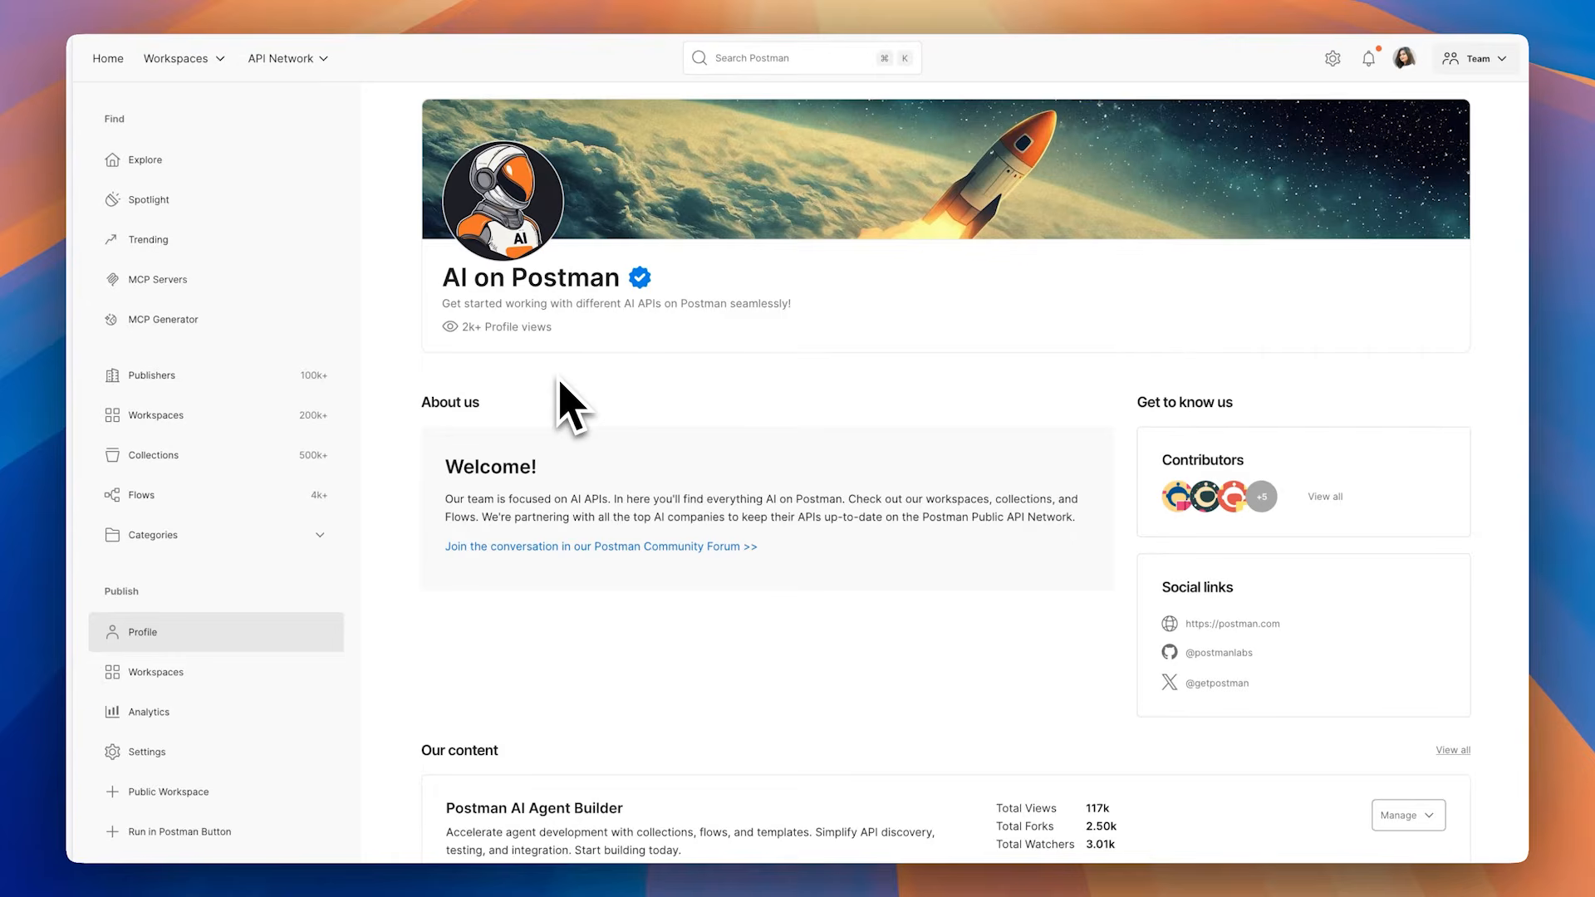
Step: Open the Postman AI Agent Builder workspace from the AI on Postman profile and review its overview of topics and resources
scroll(515, 598, down, 3)
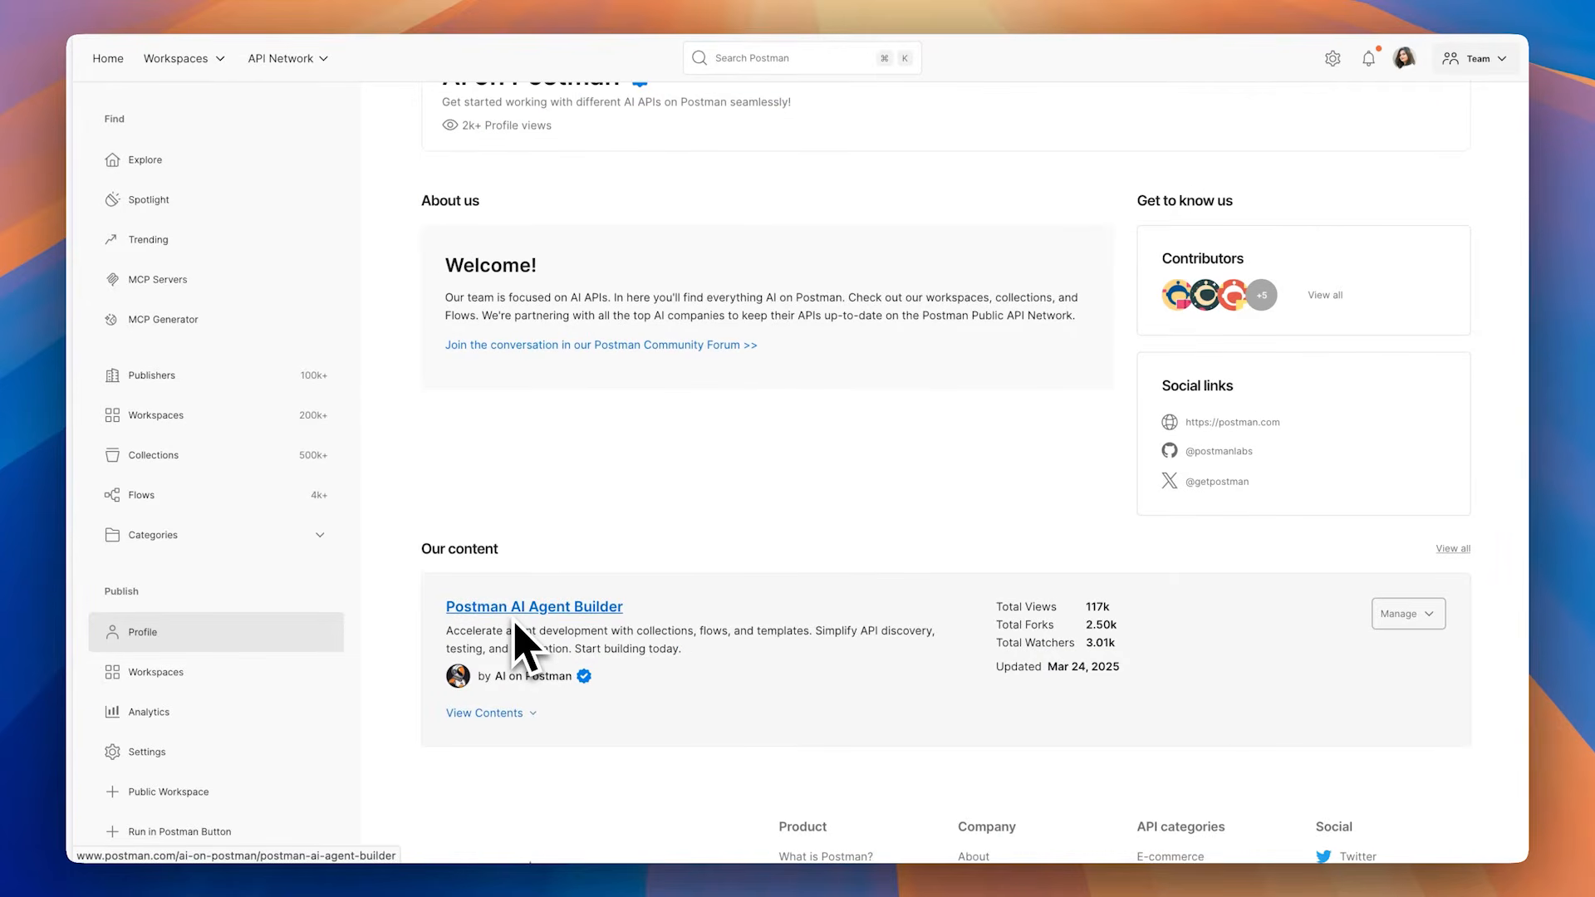
click(515, 611)
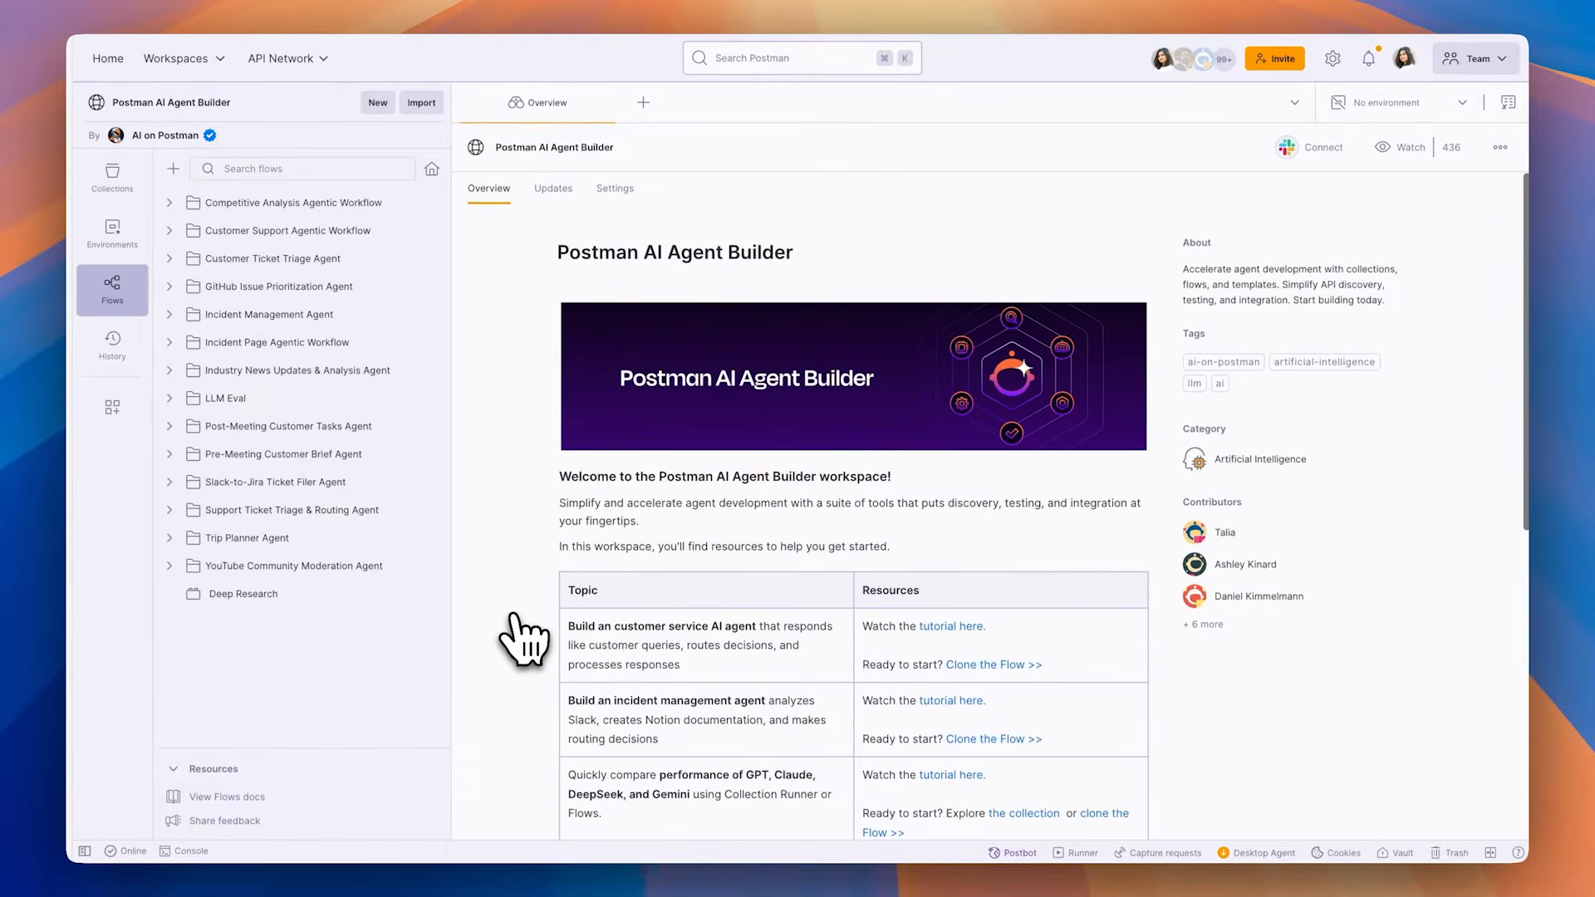
scroll(523, 640, down, 1)
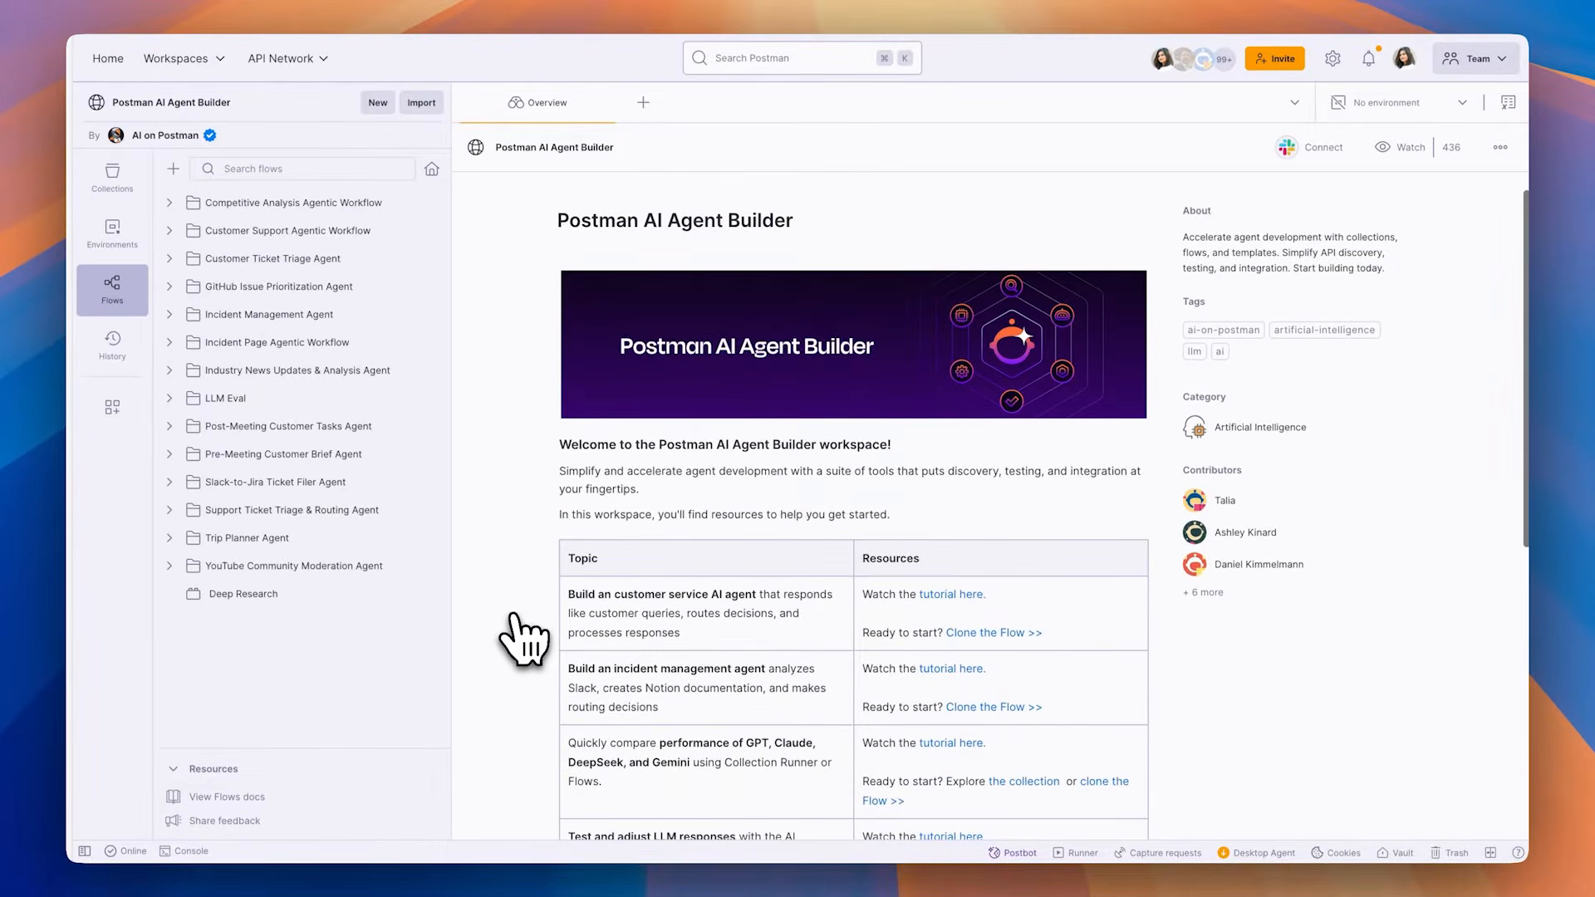
scroll(524, 640, down, 1)
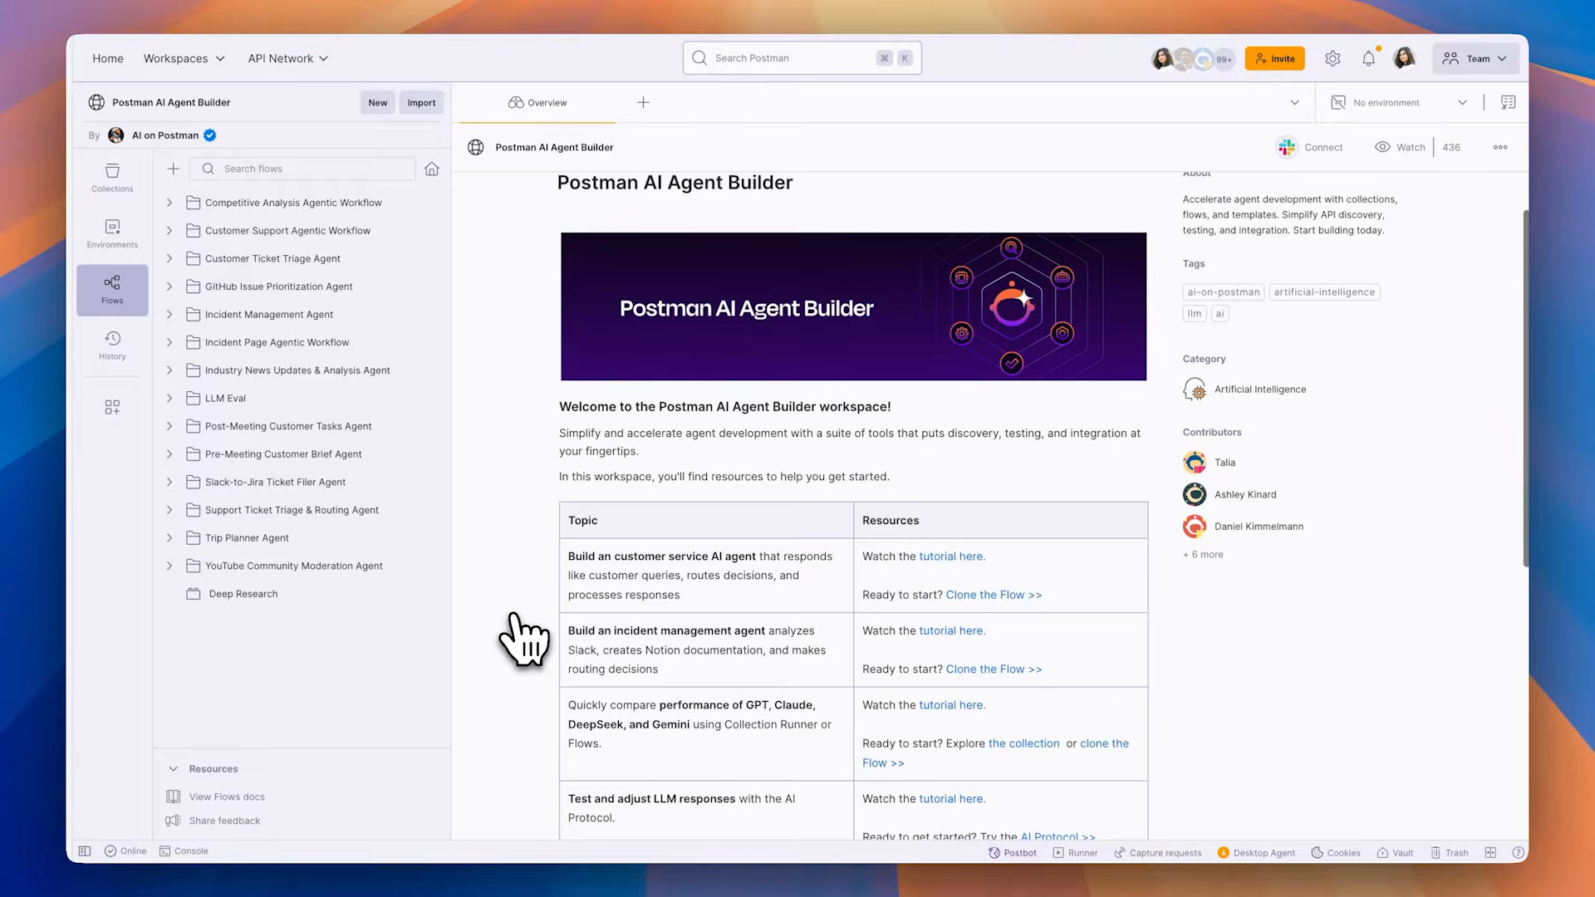
scroll(523, 639, down, 1)
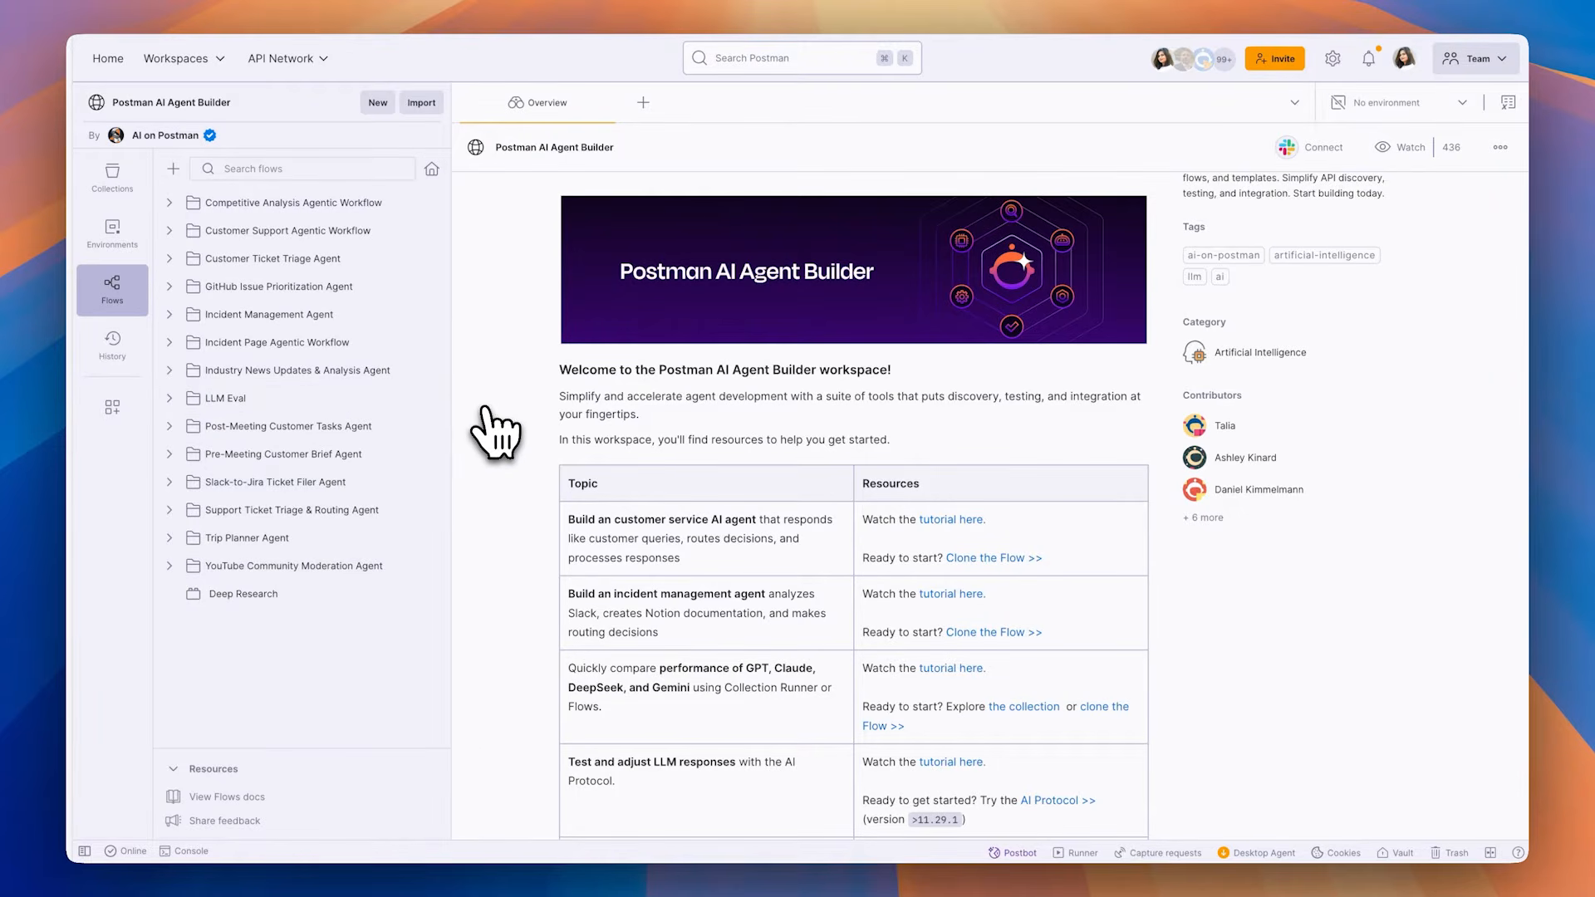
scroll(486, 403, down, 3)
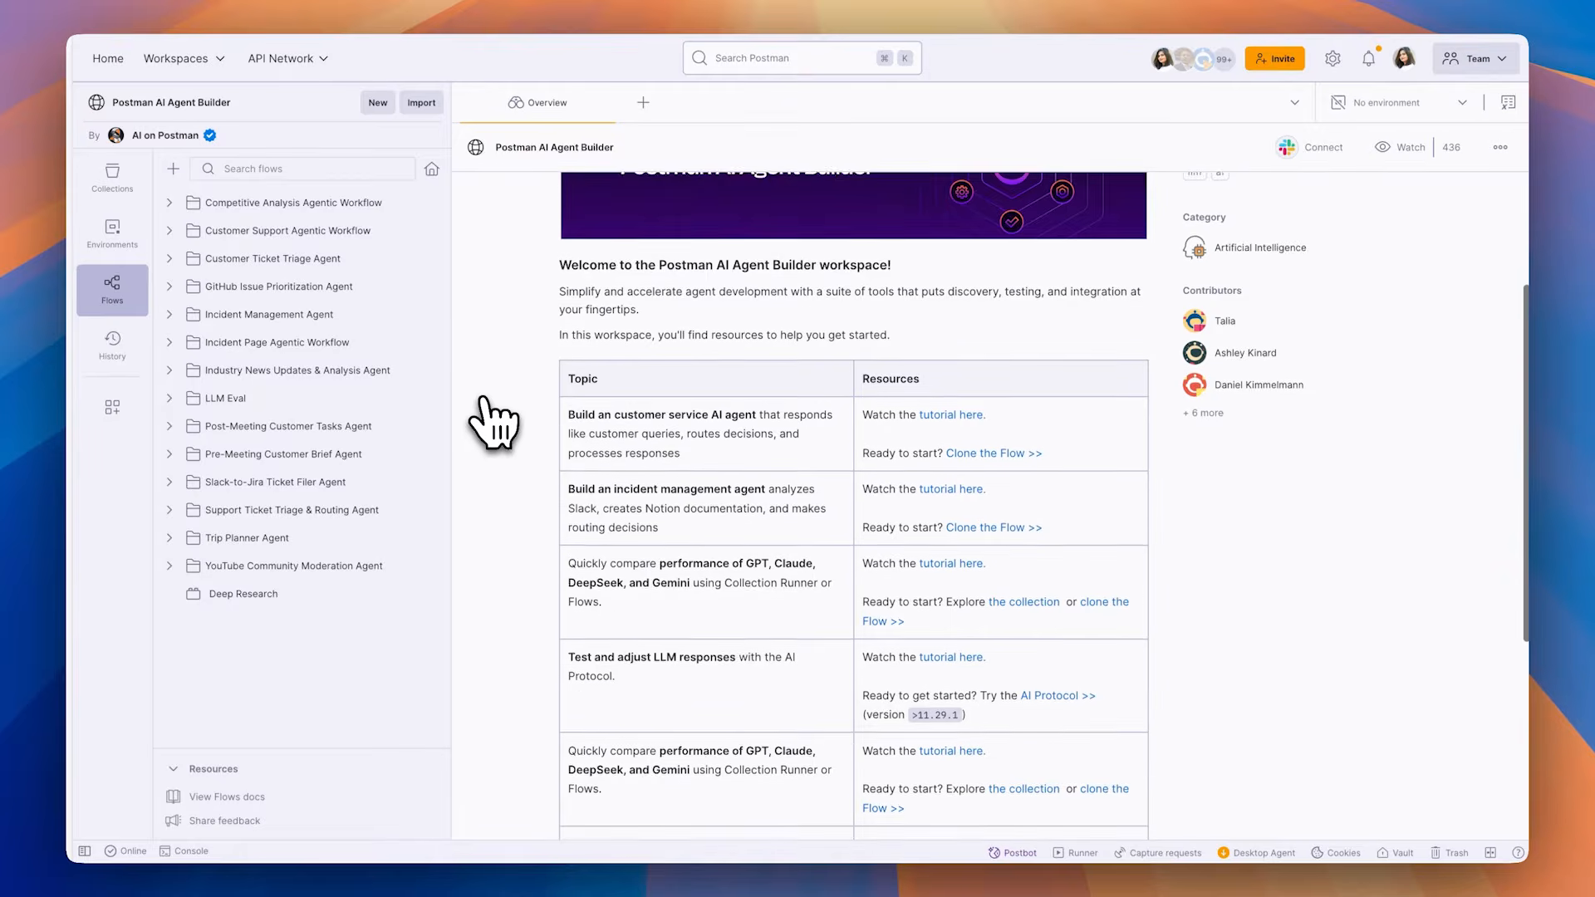
scroll(490, 416, down, 2)
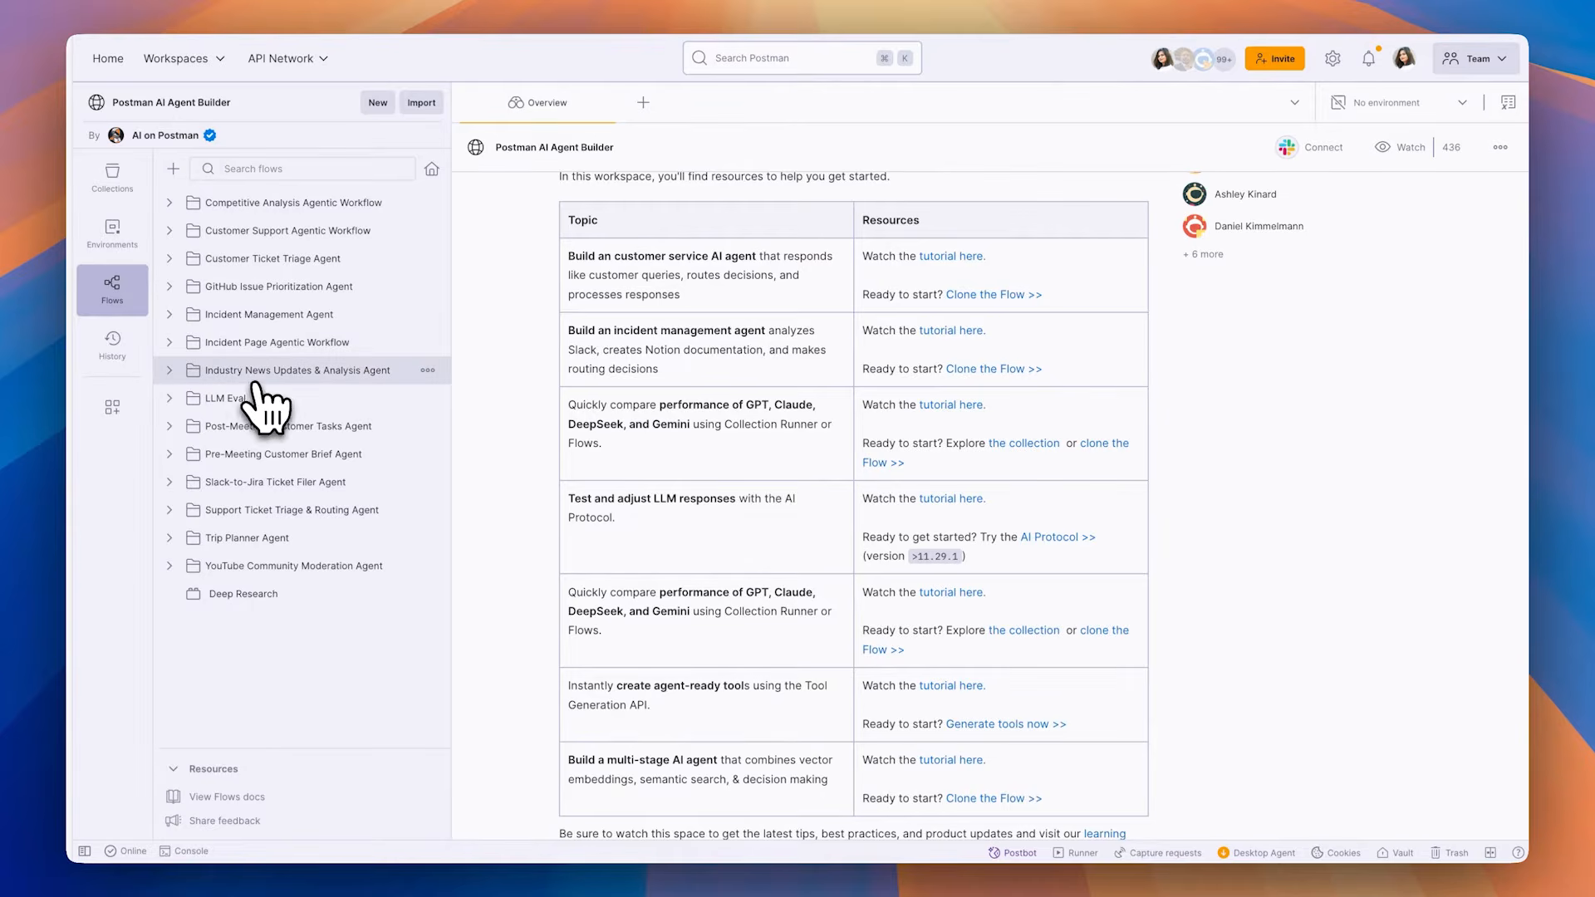
Step: Clone the Industry News Updates & Analysis Agent flow into the Build With Me - AI Agent workspace and open the cloned flow
click(176, 373)
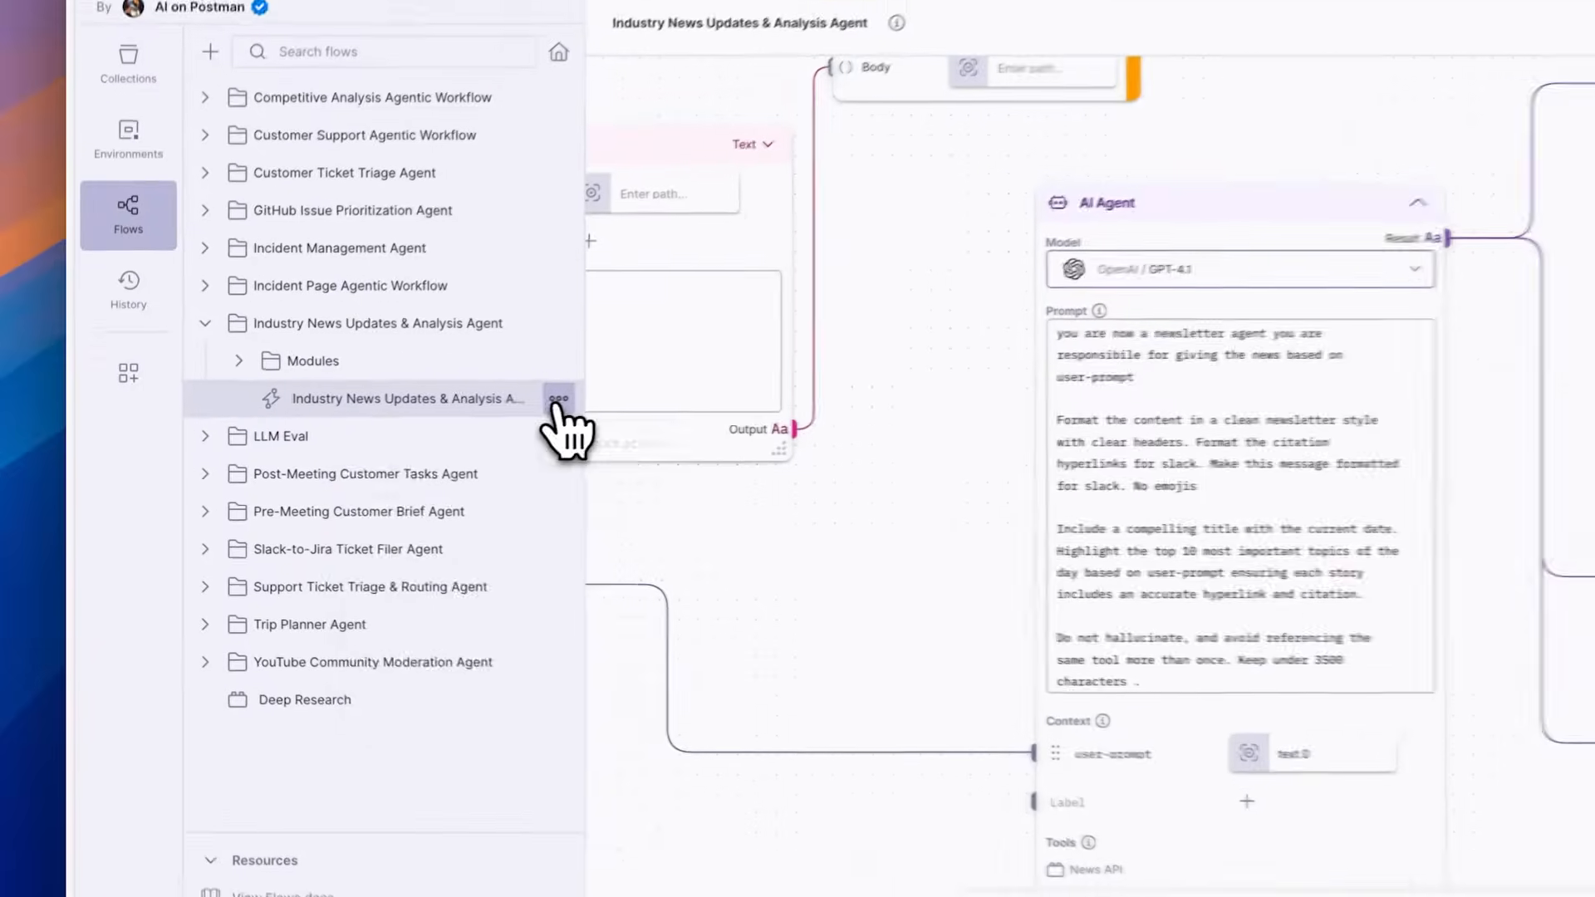
click(584, 394)
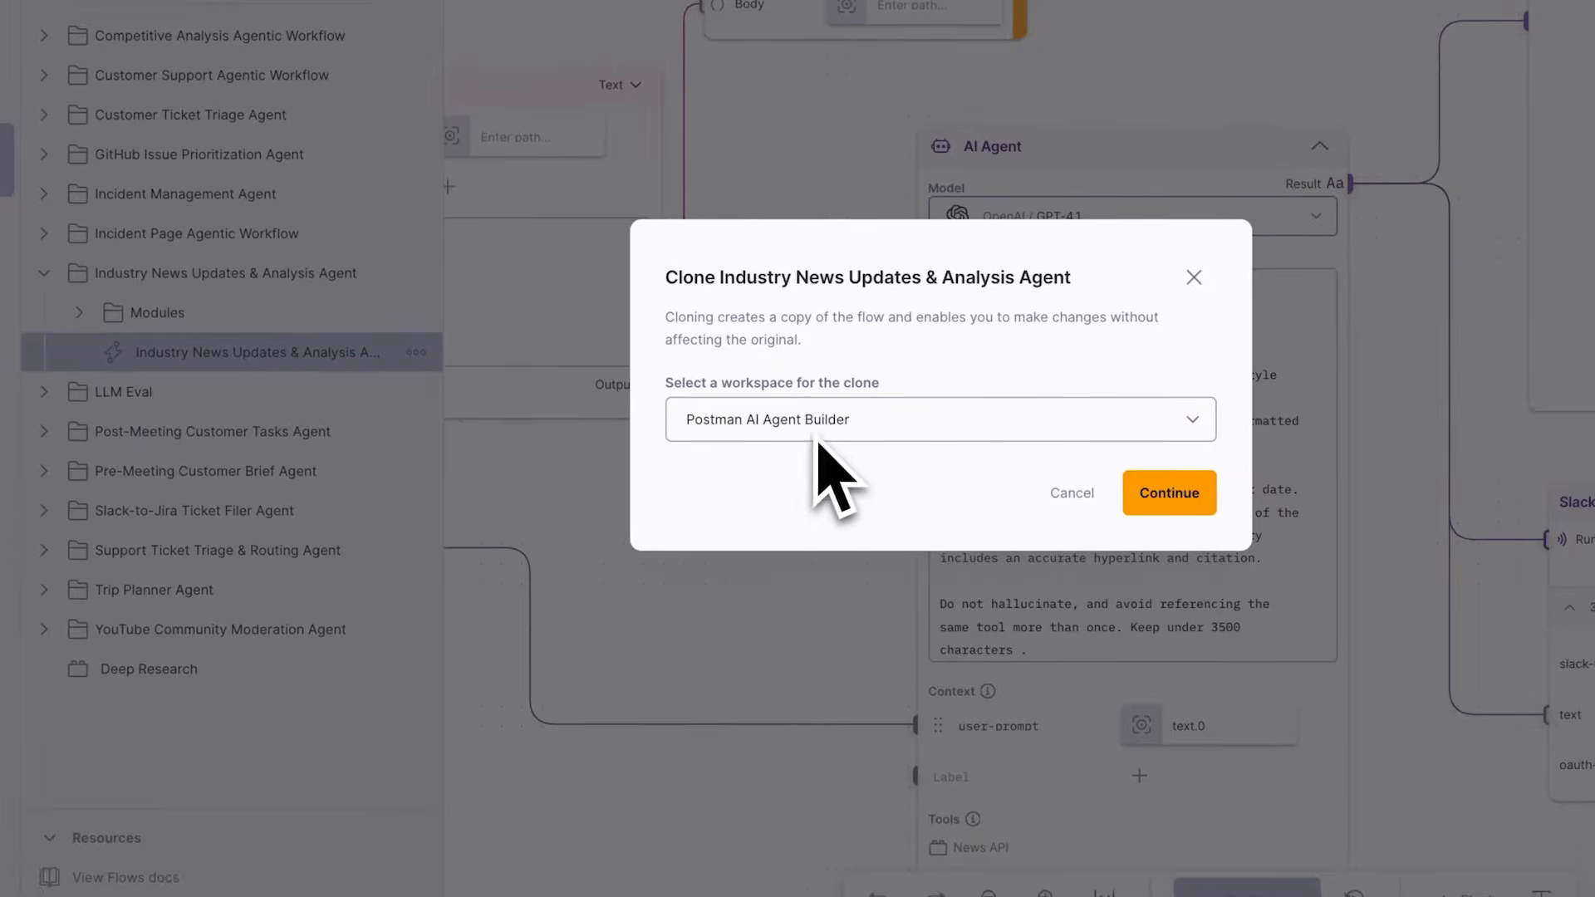
click(819, 439)
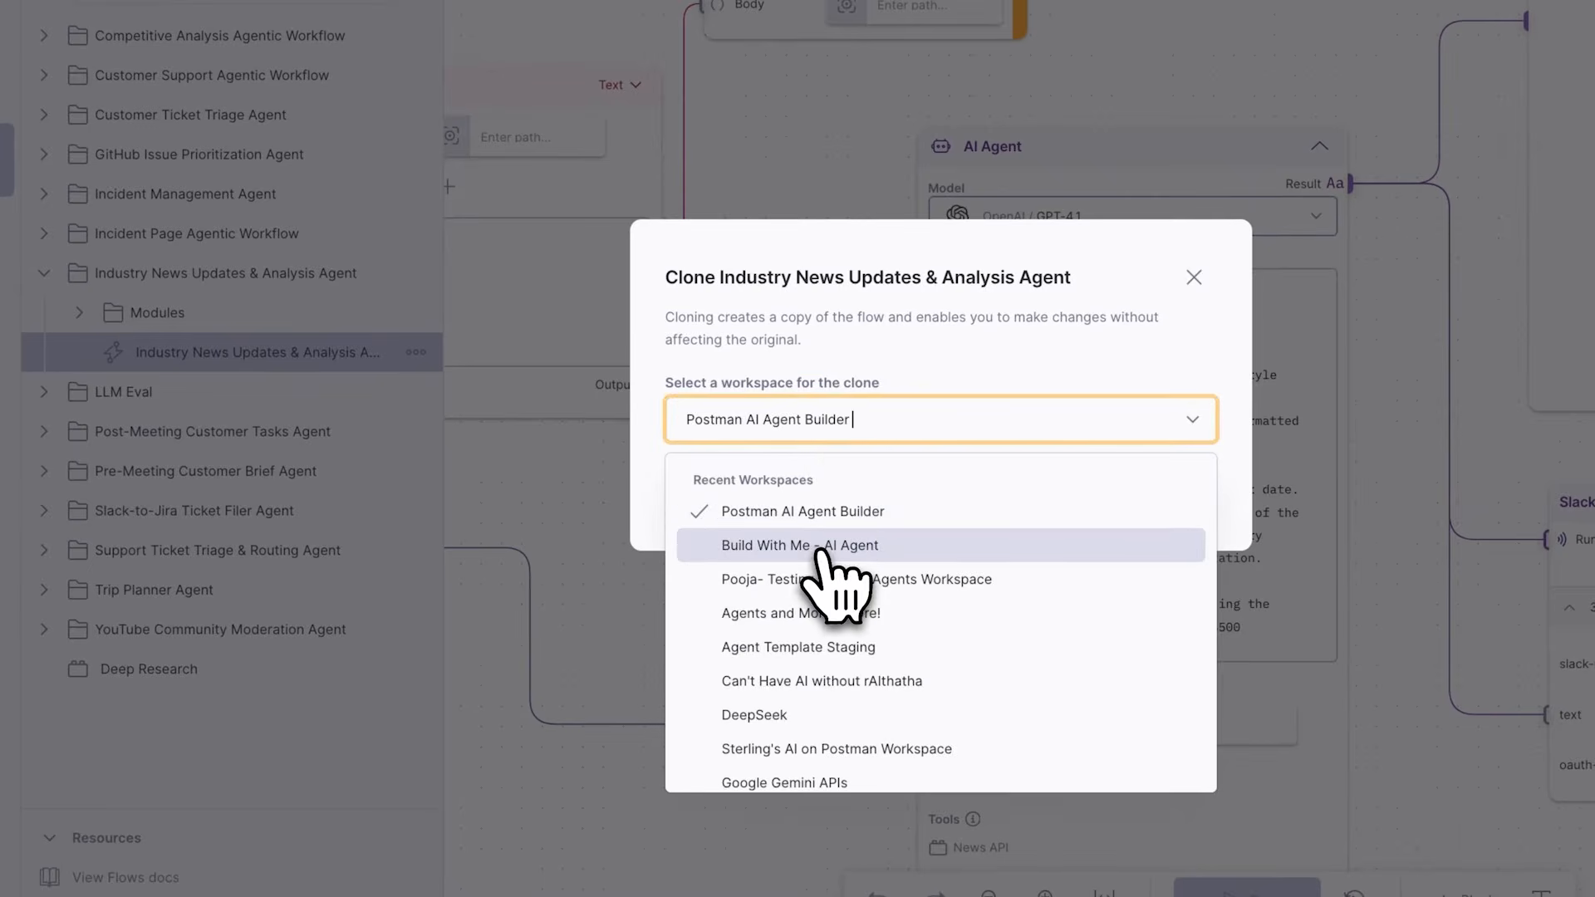
click(862, 548)
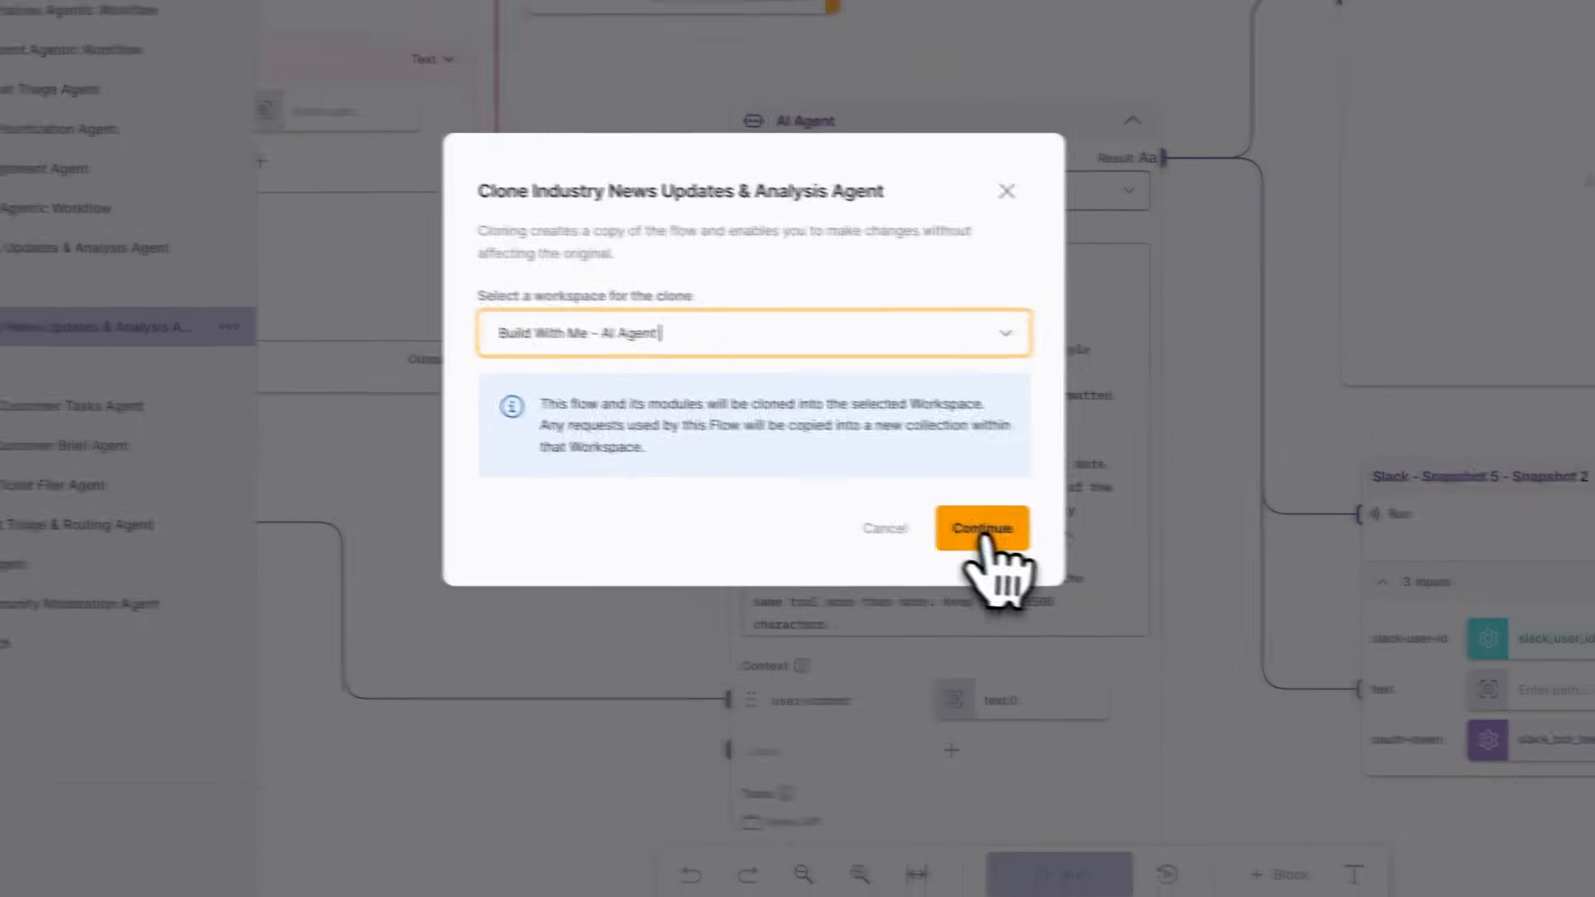
click(1174, 558)
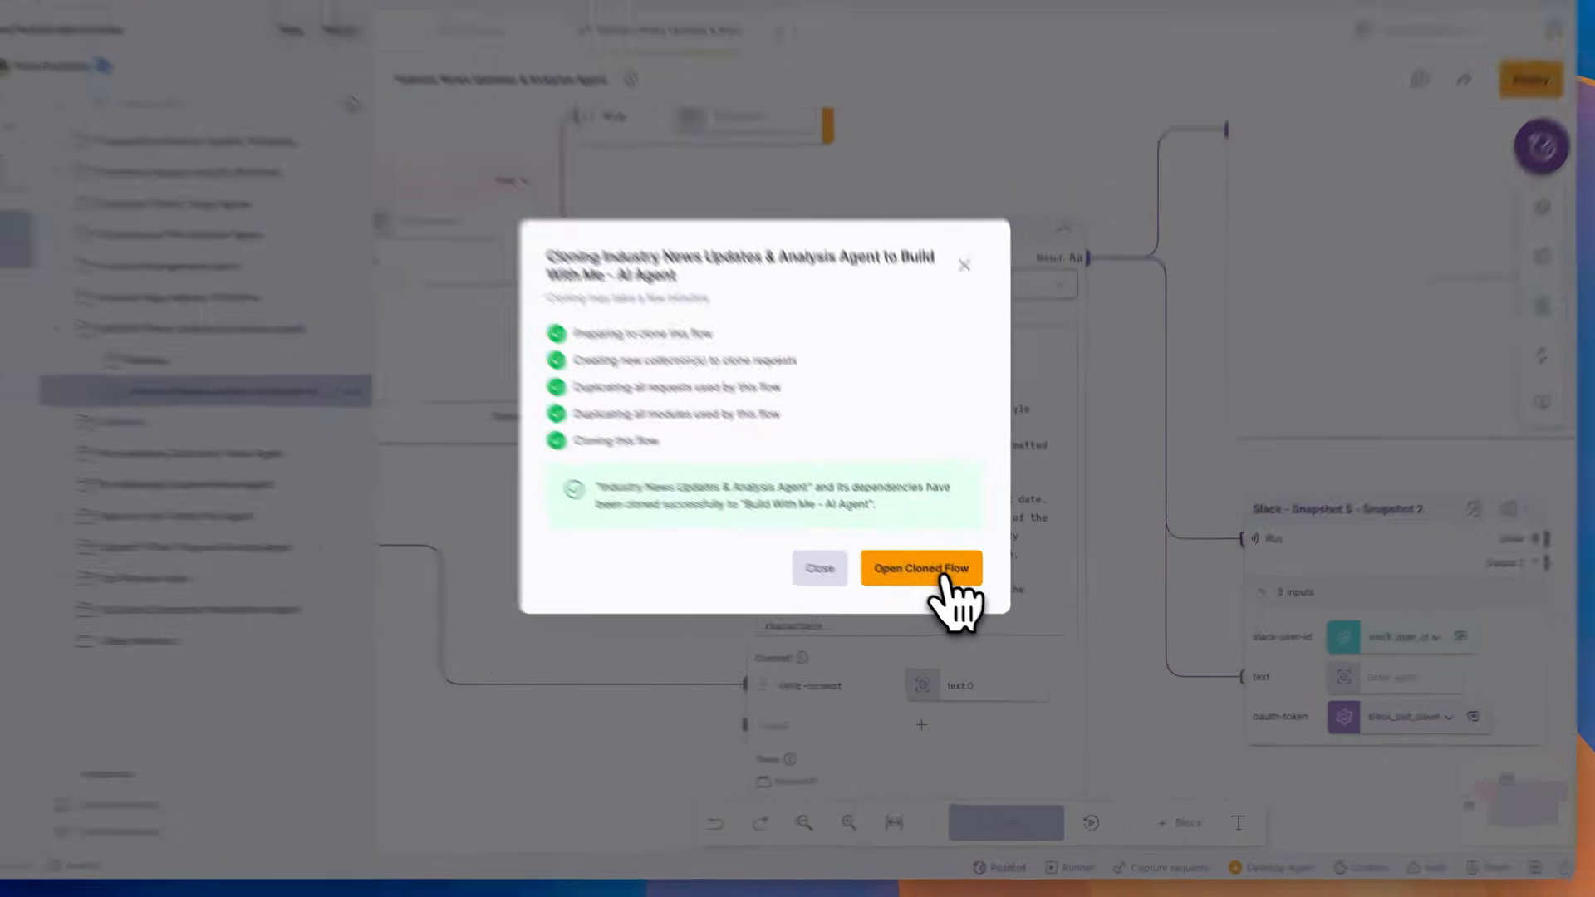
click(957, 587)
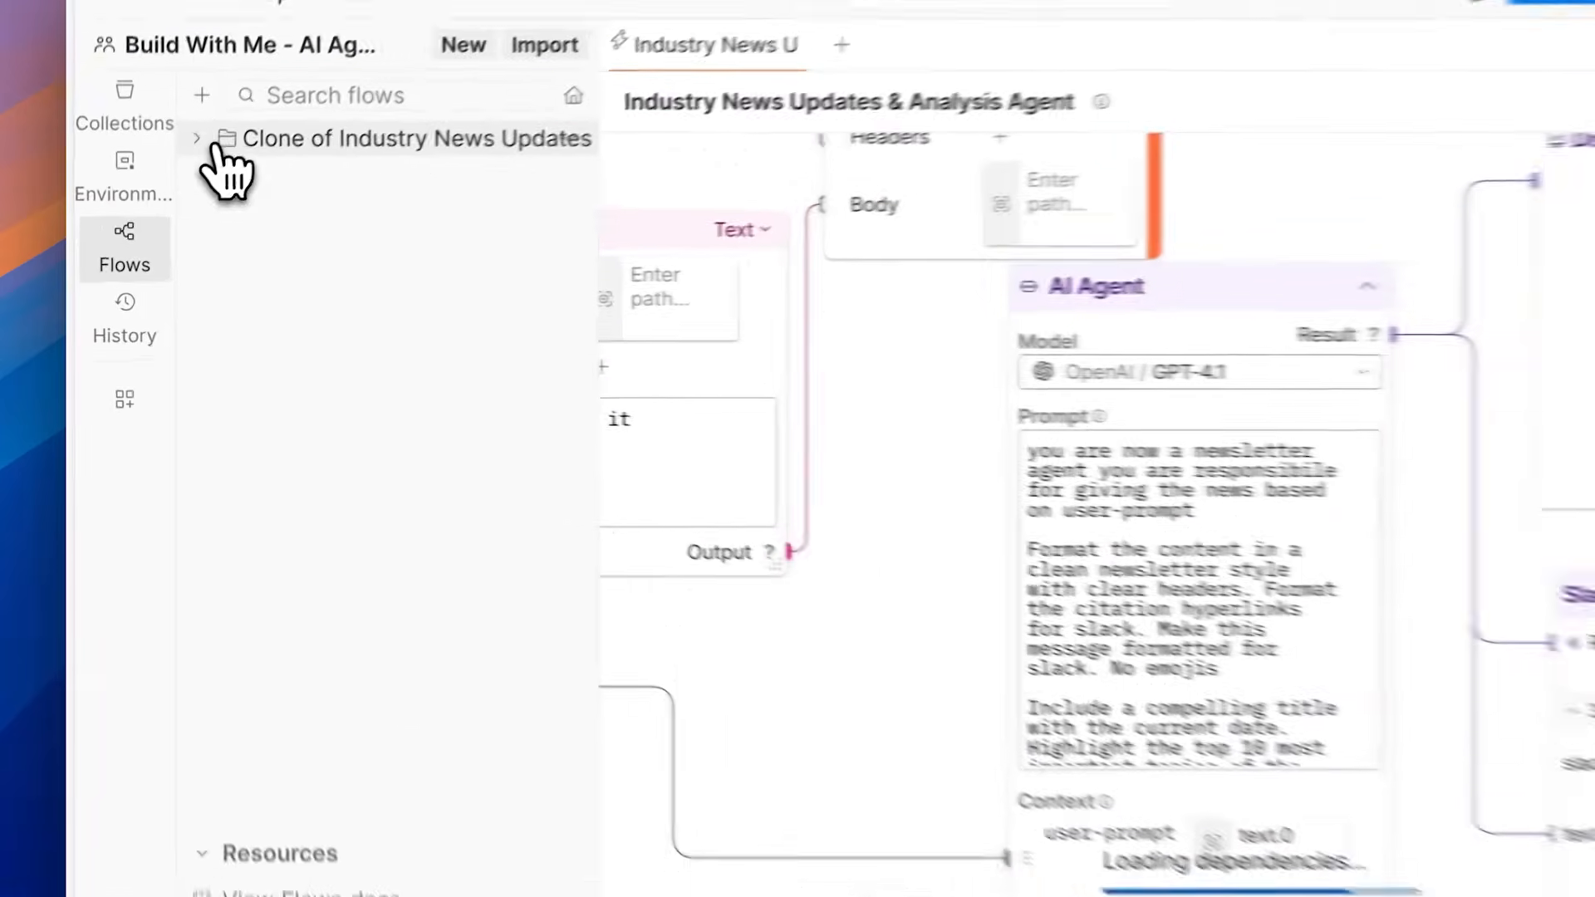
Step: Expand the cloned flow's folder and its Modules, and bring the Request, Template, Response and AI Agent blocks into view
click(172, 176)
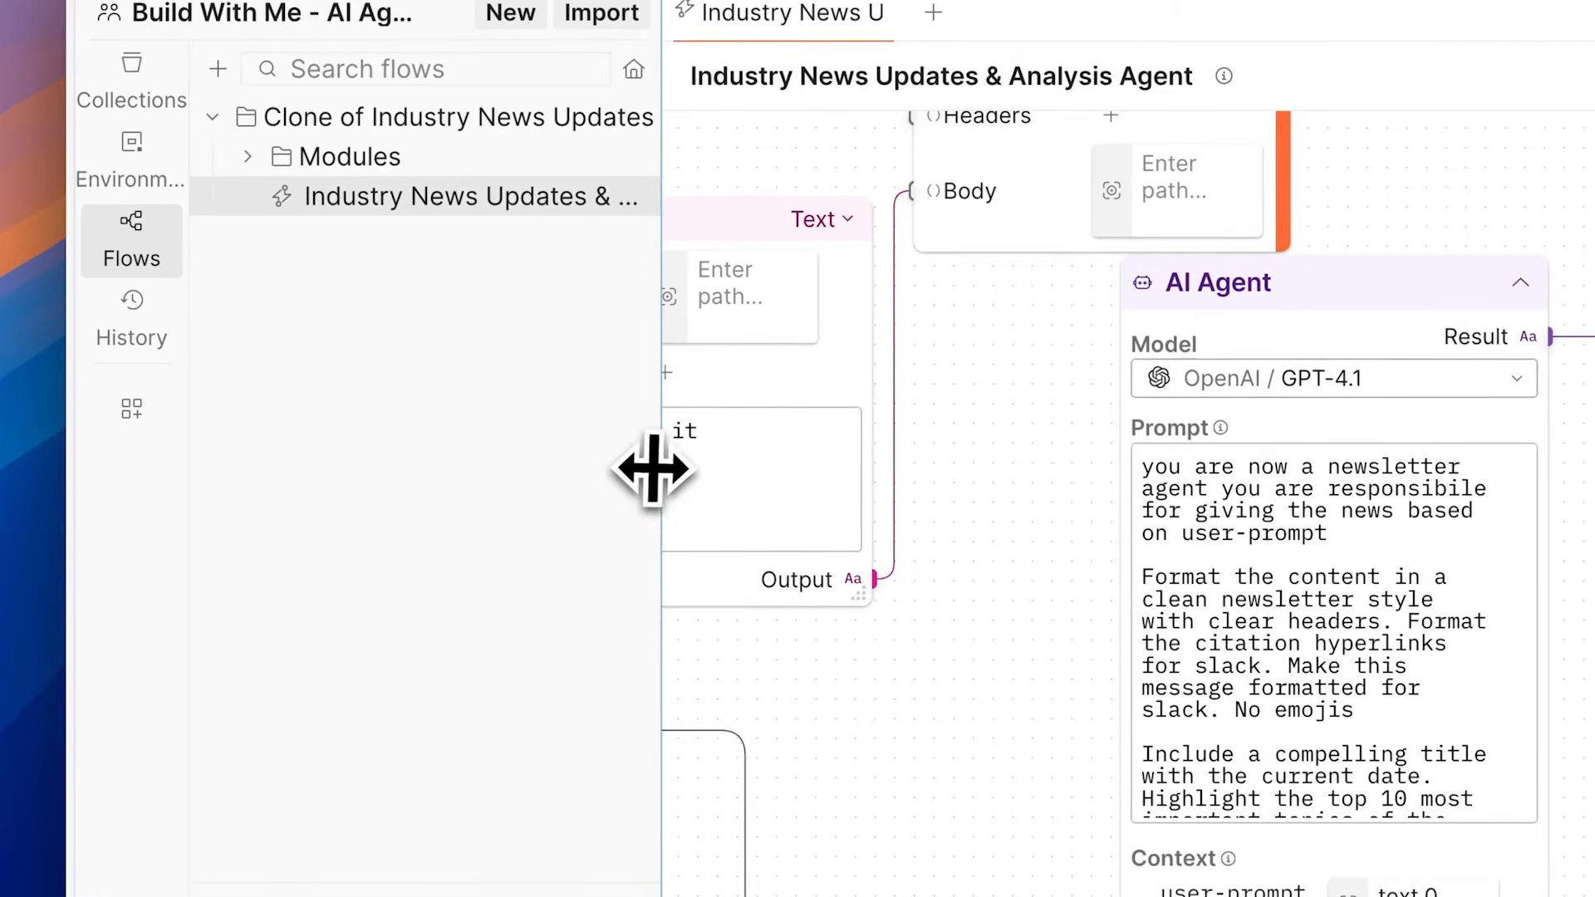
drag(659, 466, 563, 470)
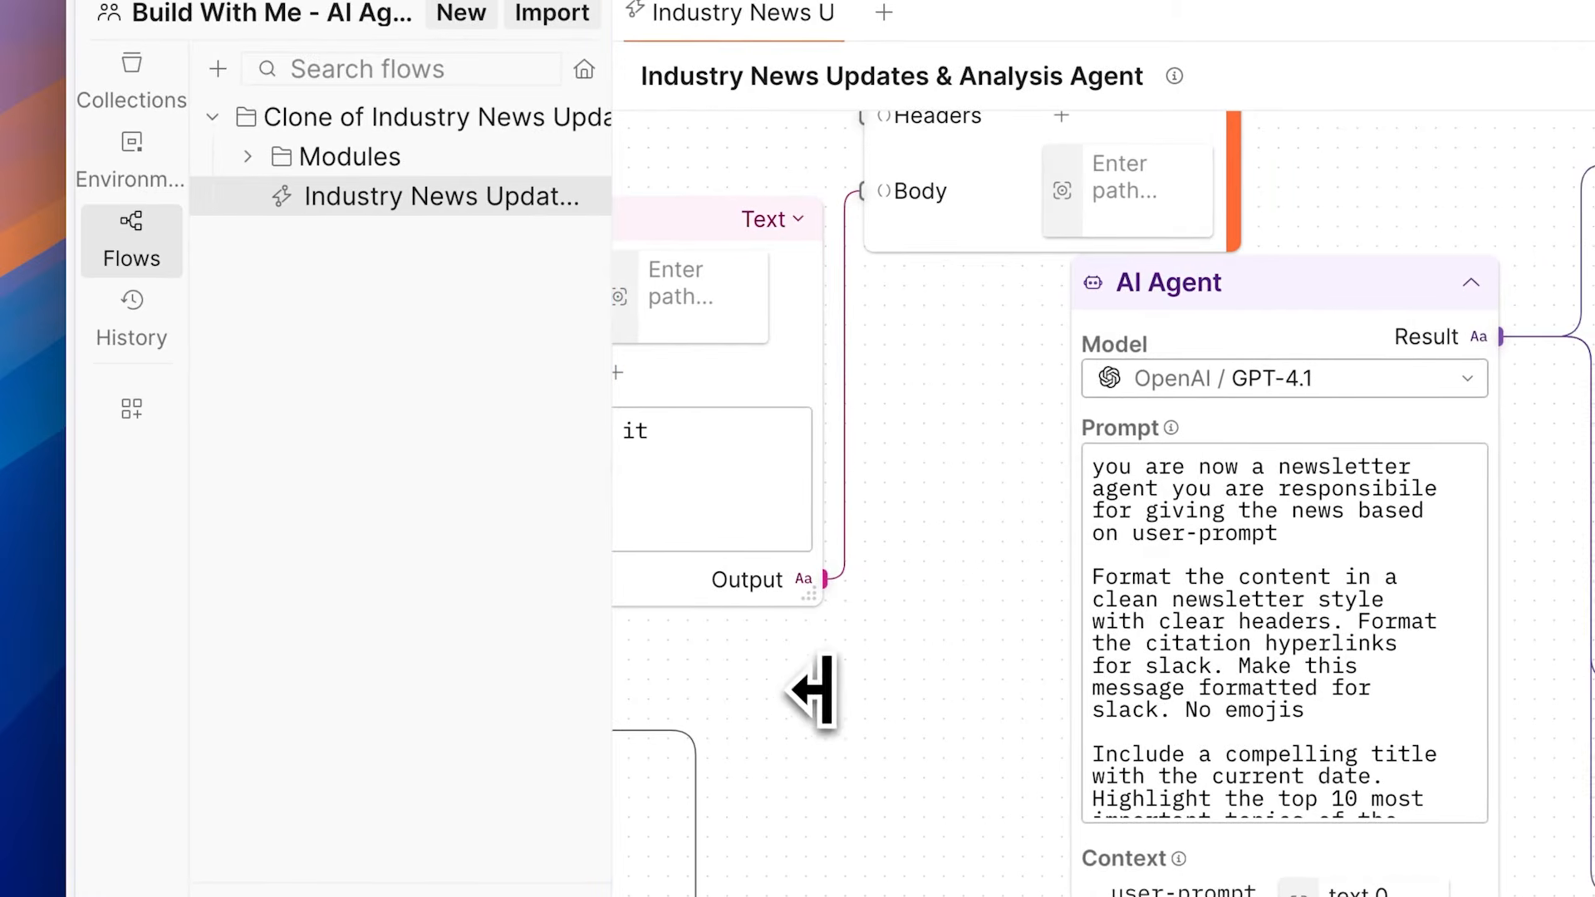
click(994, 818)
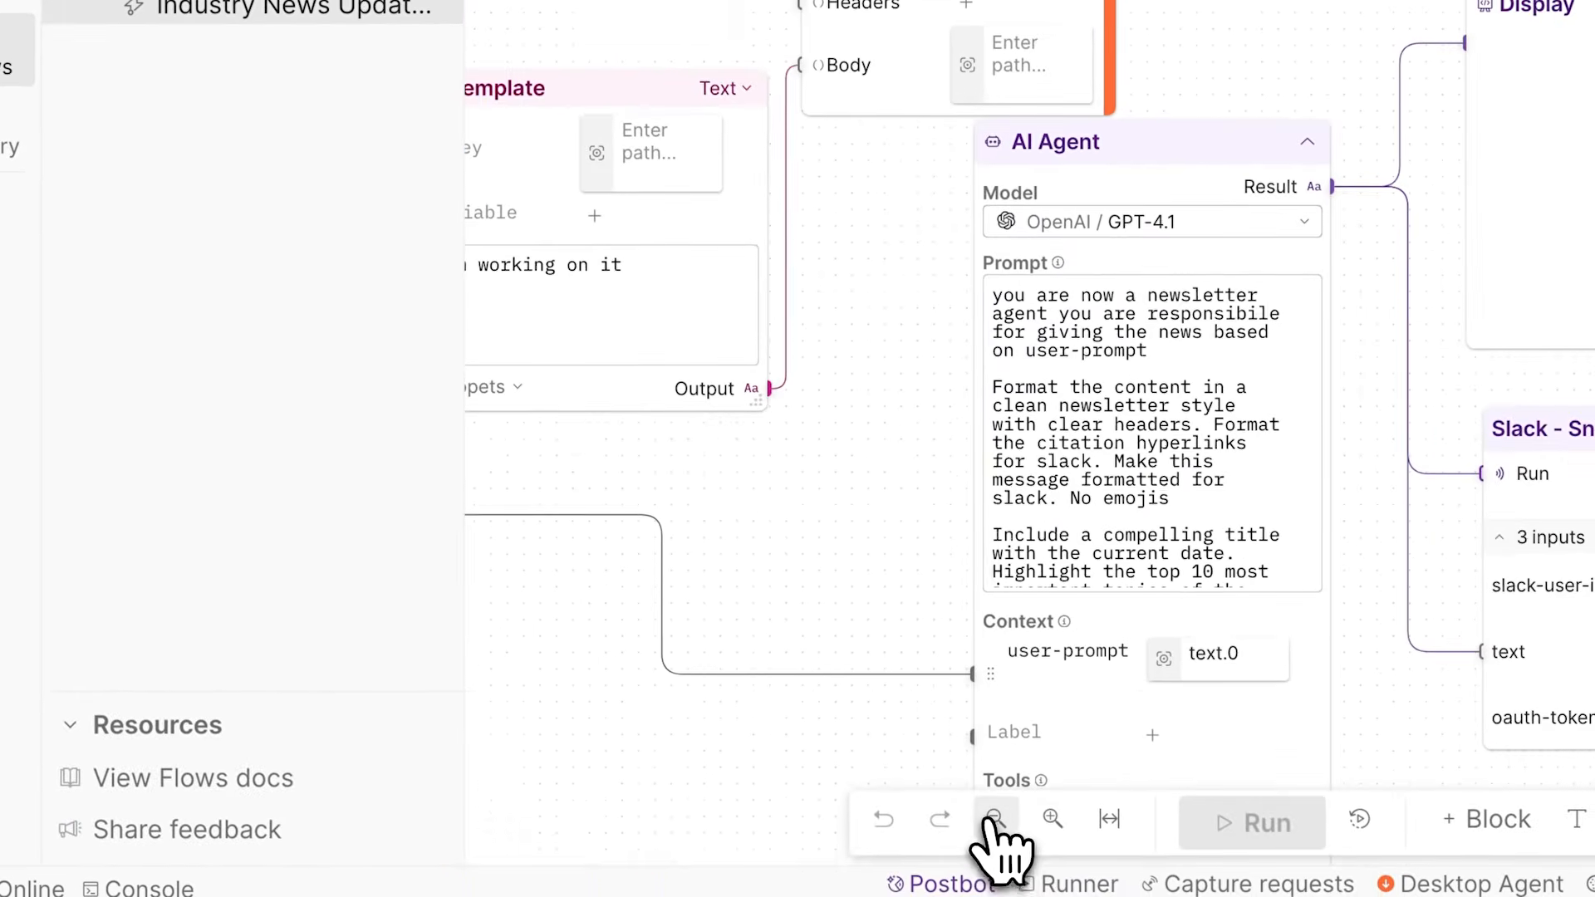
click(995, 818)
drag(883, 570, 1033, 559)
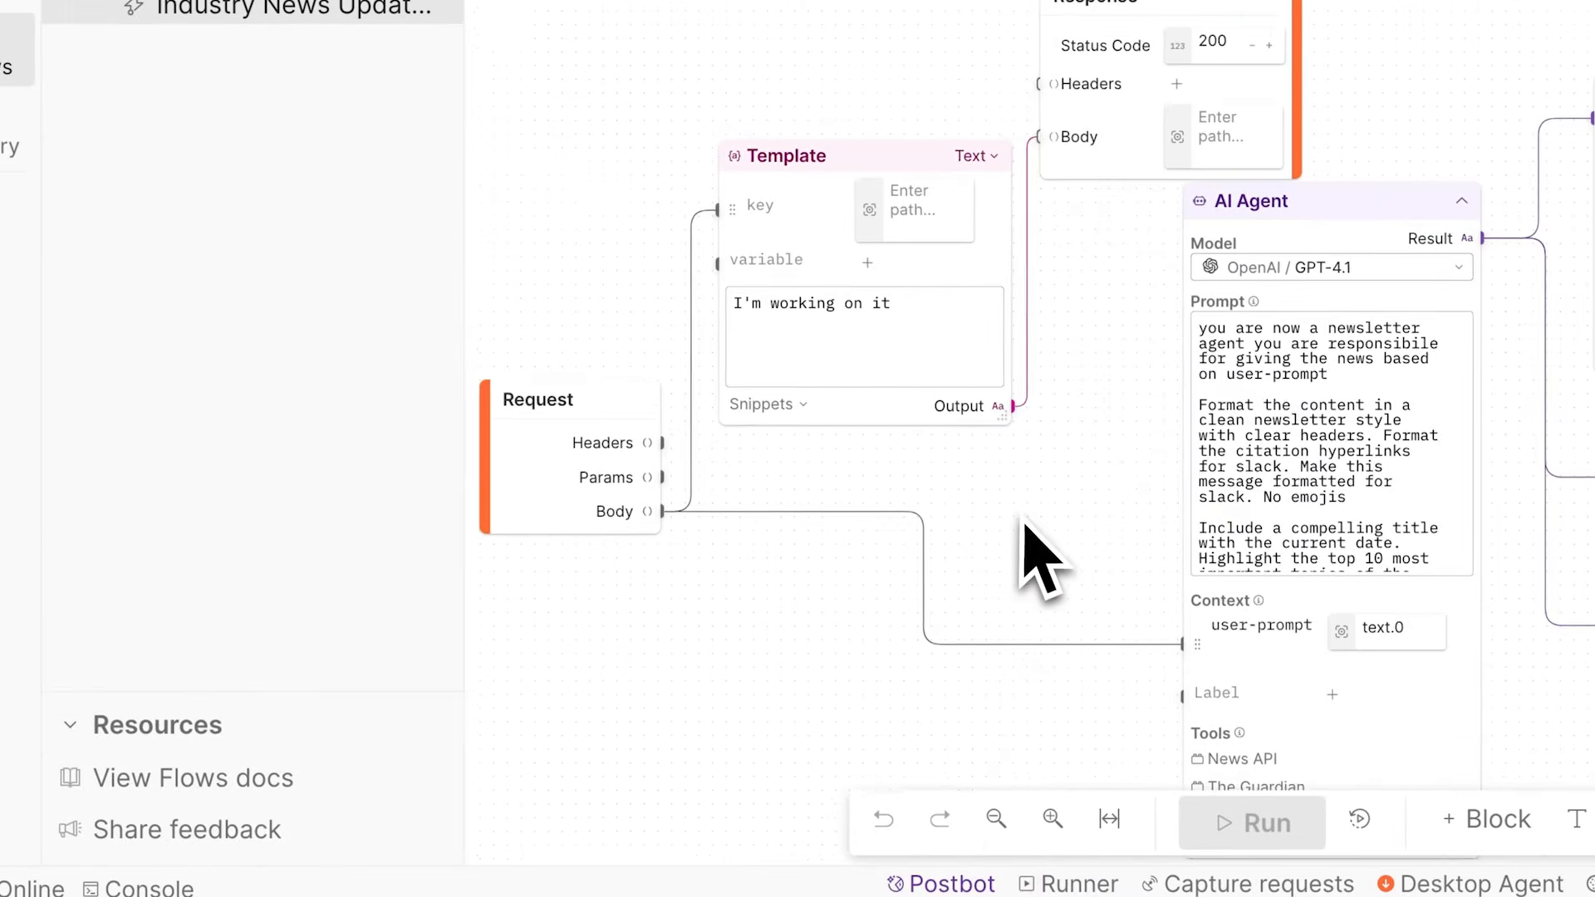
click(320, 264)
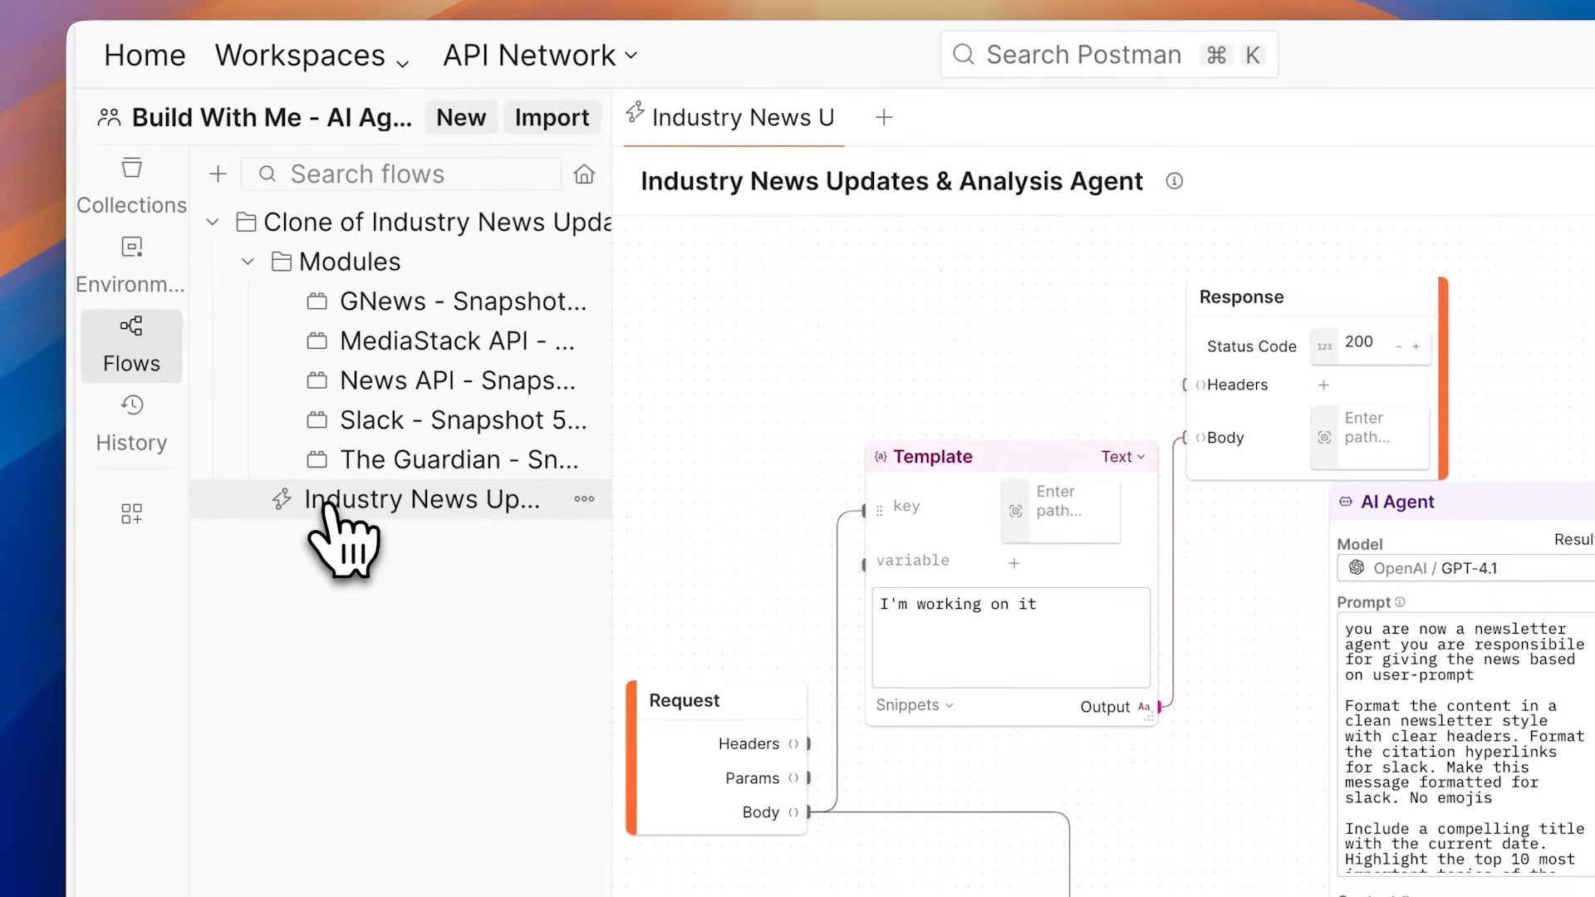
Step: Expand the collection of requests cloned with the flow and widen the sidebar to show the full request names
click(157, 170)
click(245, 223)
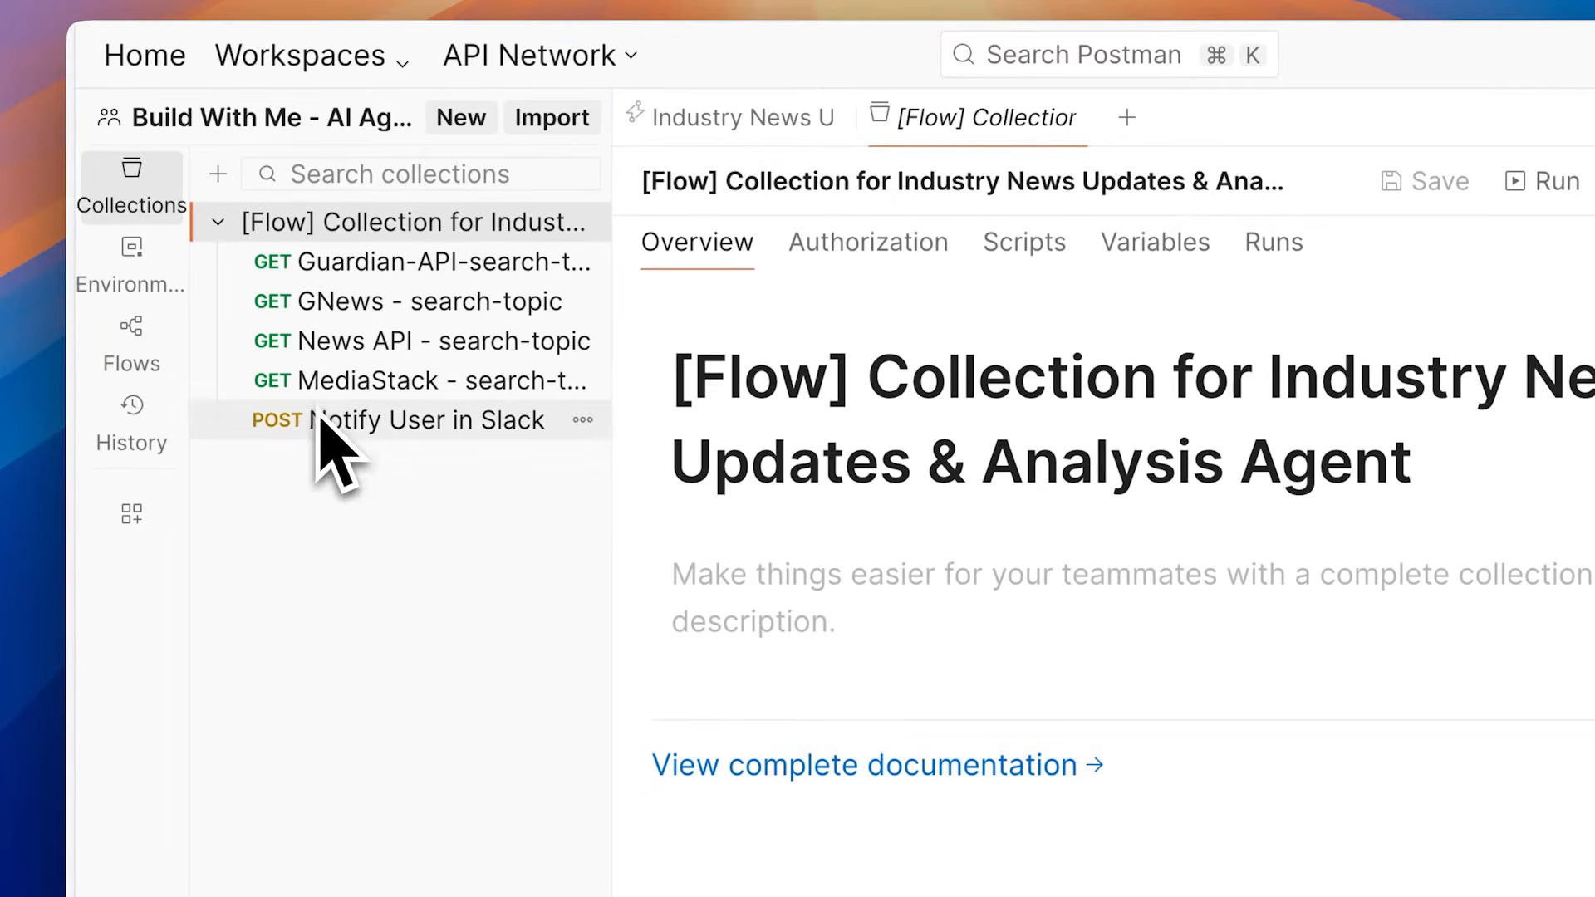
drag(614, 446, 774, 456)
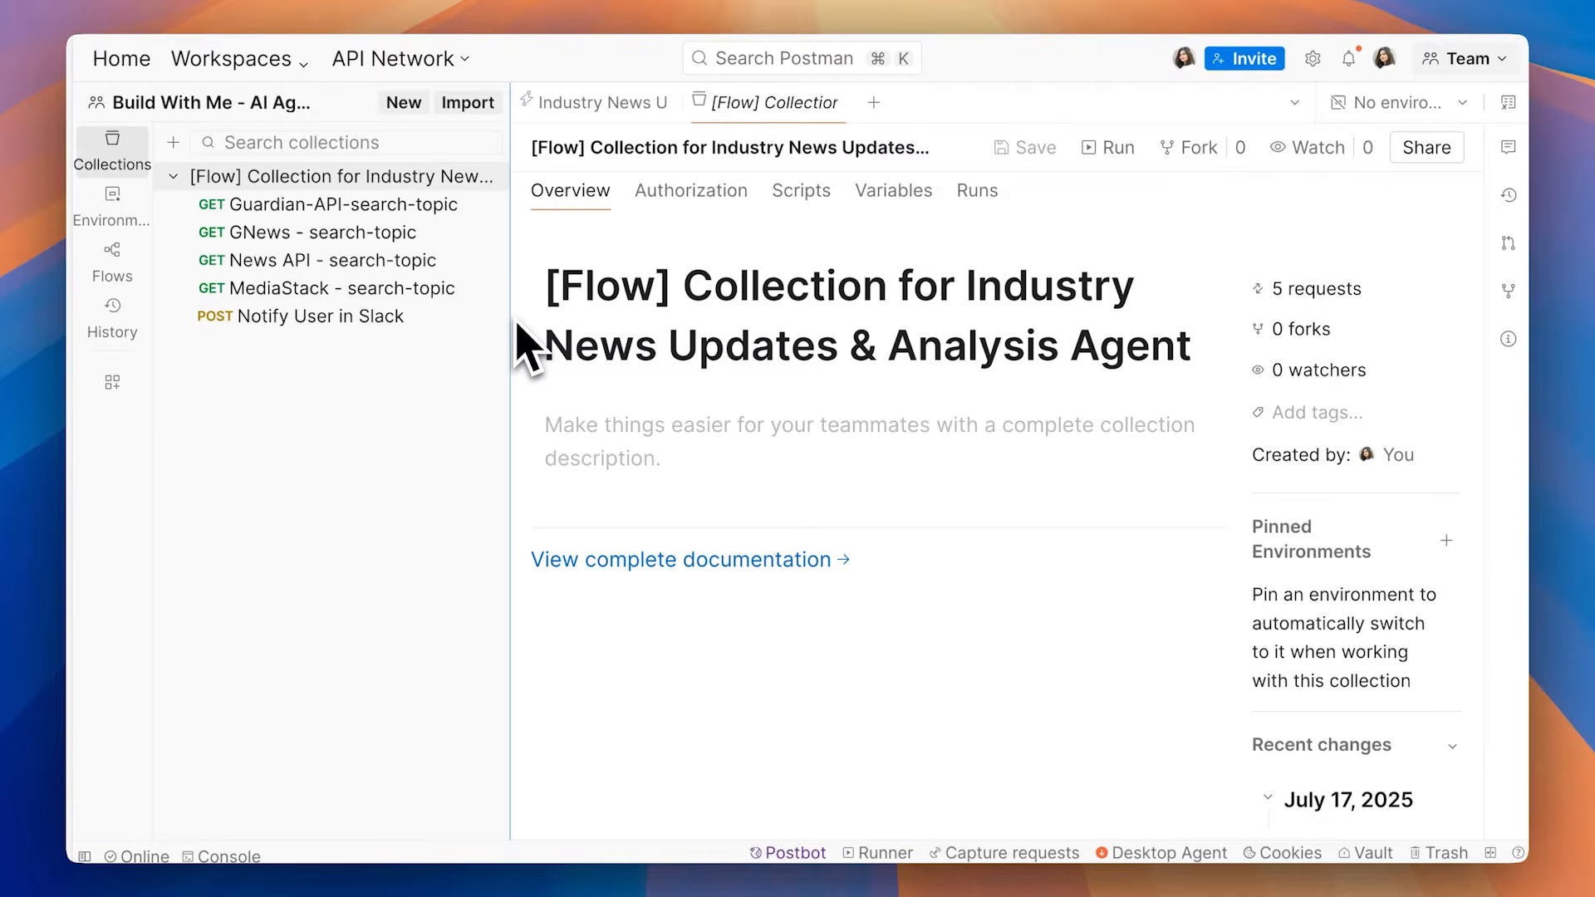
Step: Review the query parameters of the Guardian, GNews and News API search-topic requests, and return to the workspace's flows
click(374, 206)
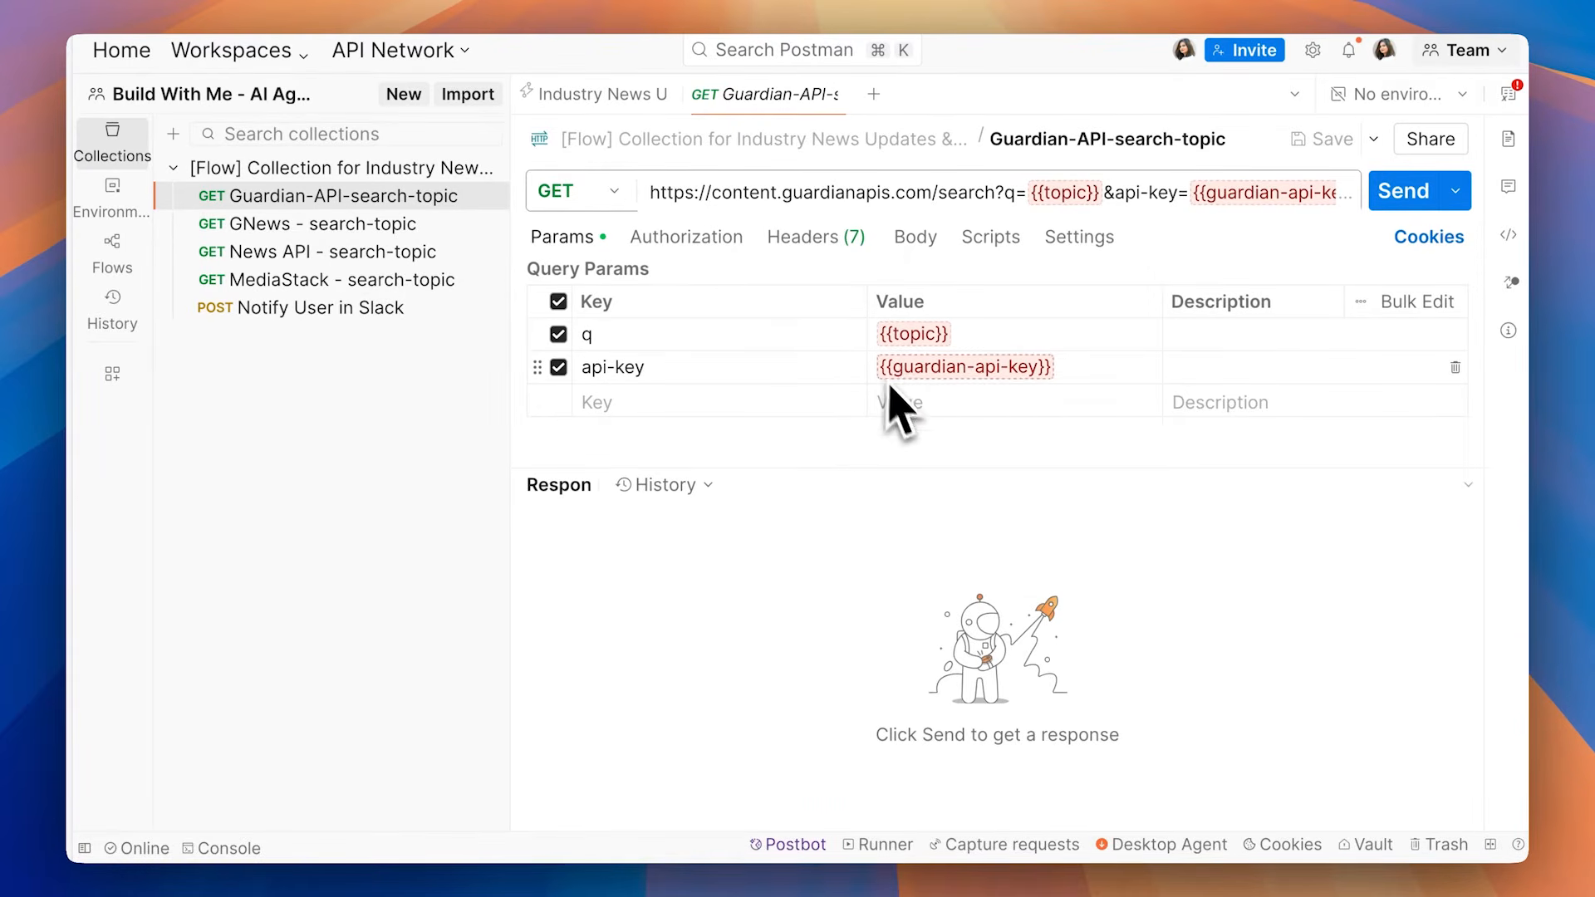
click(394, 229)
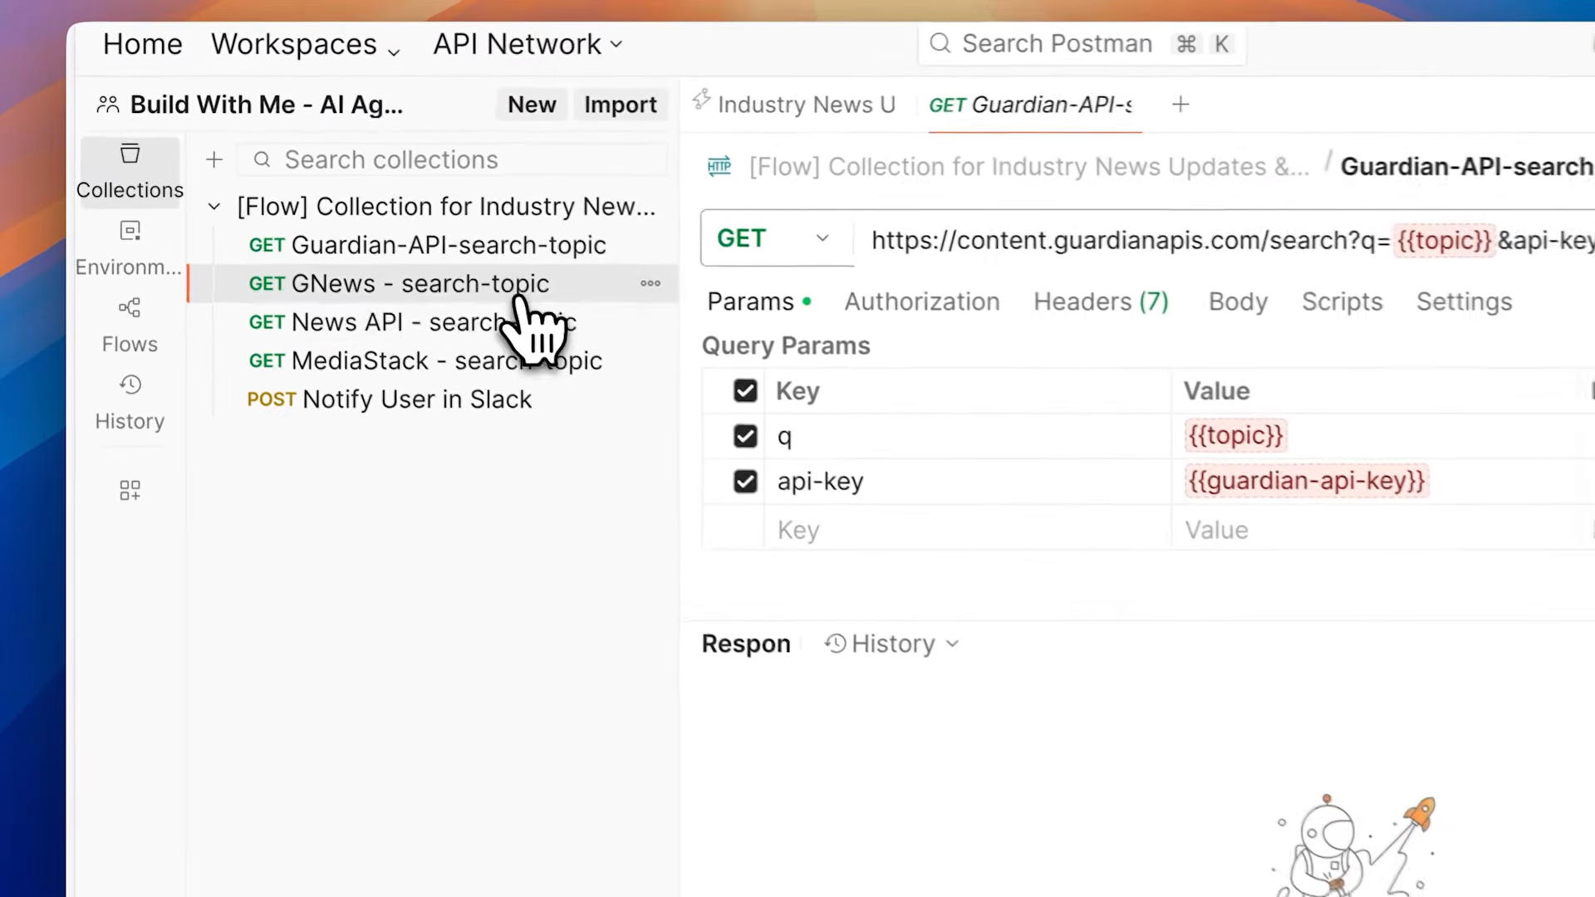
click(517, 326)
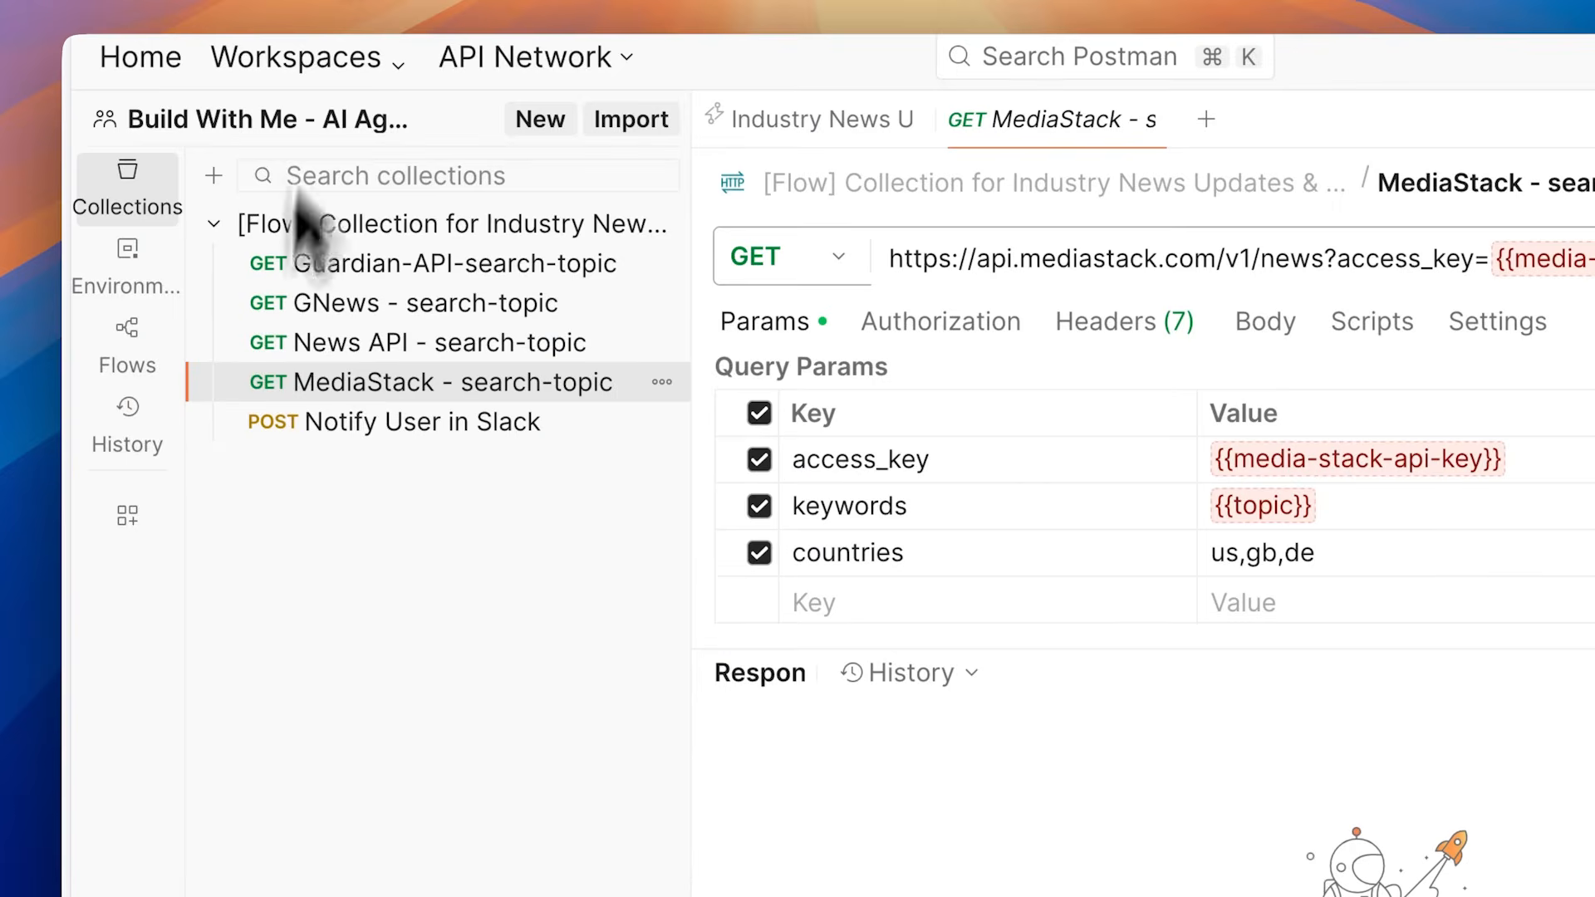
click(155, 334)
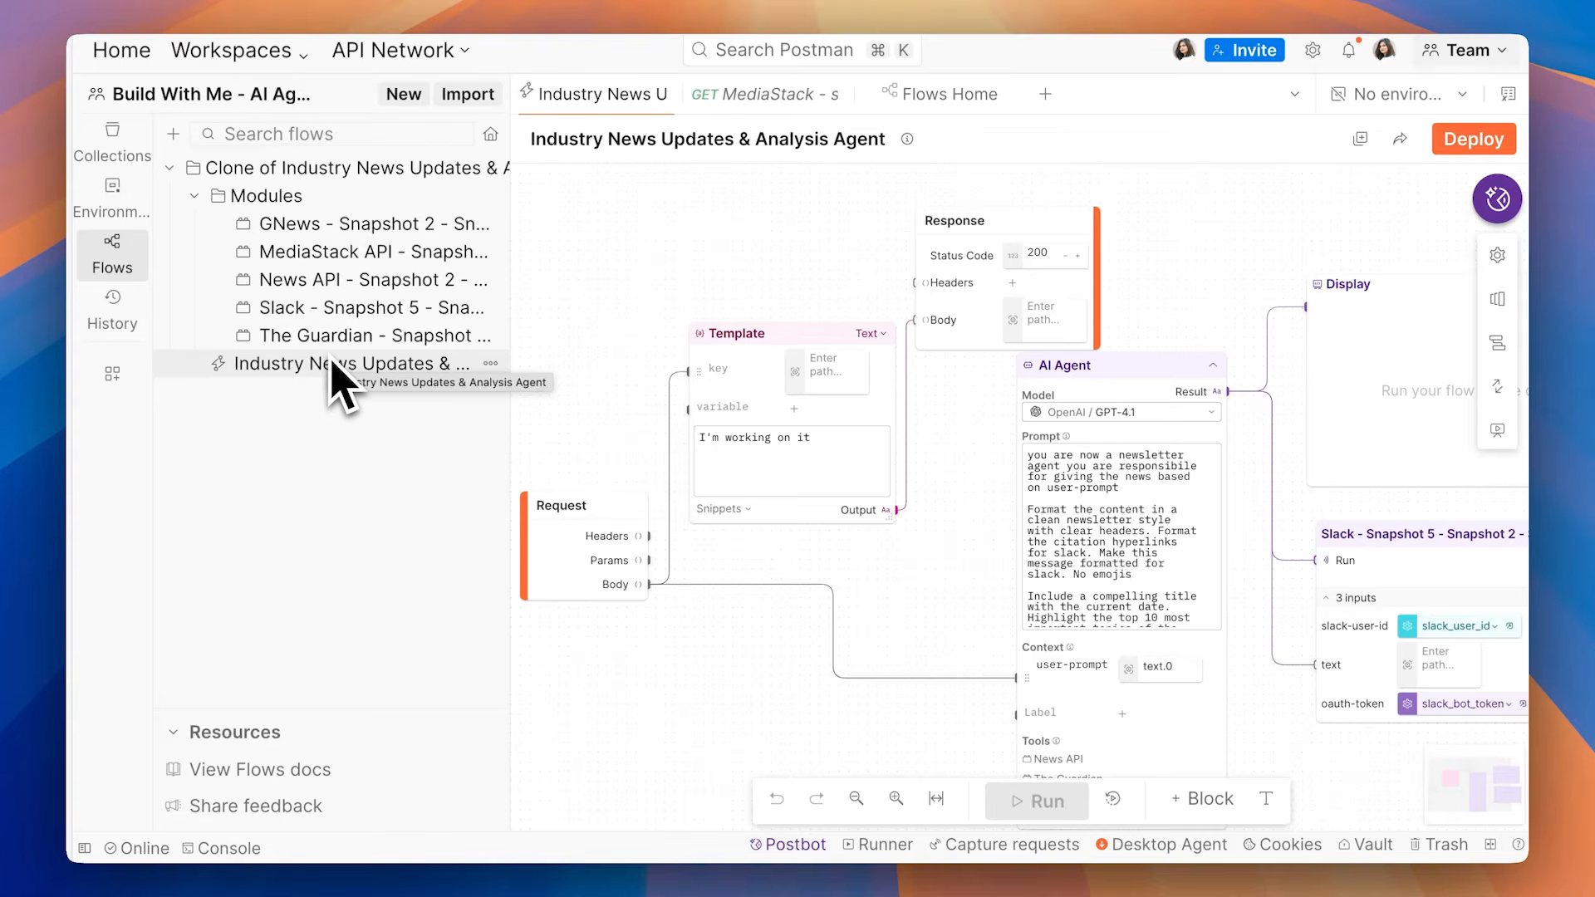
Step: Switch to the Testing APIs for Agents workspace and open the GNews module in the Industry News Updates folder
click(121, 50)
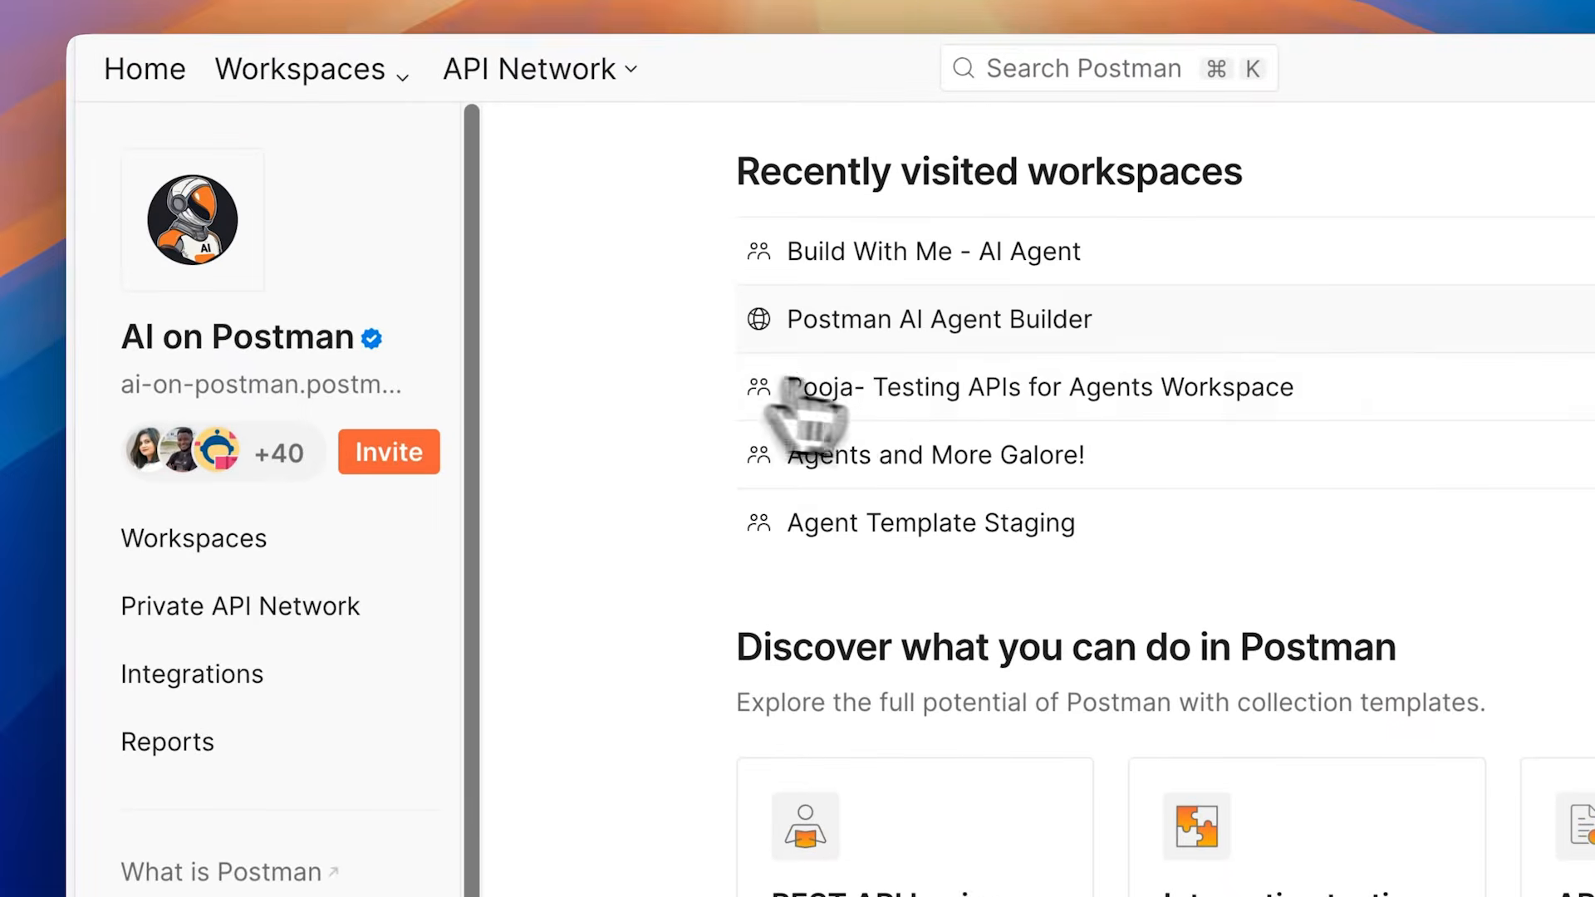
click(868, 389)
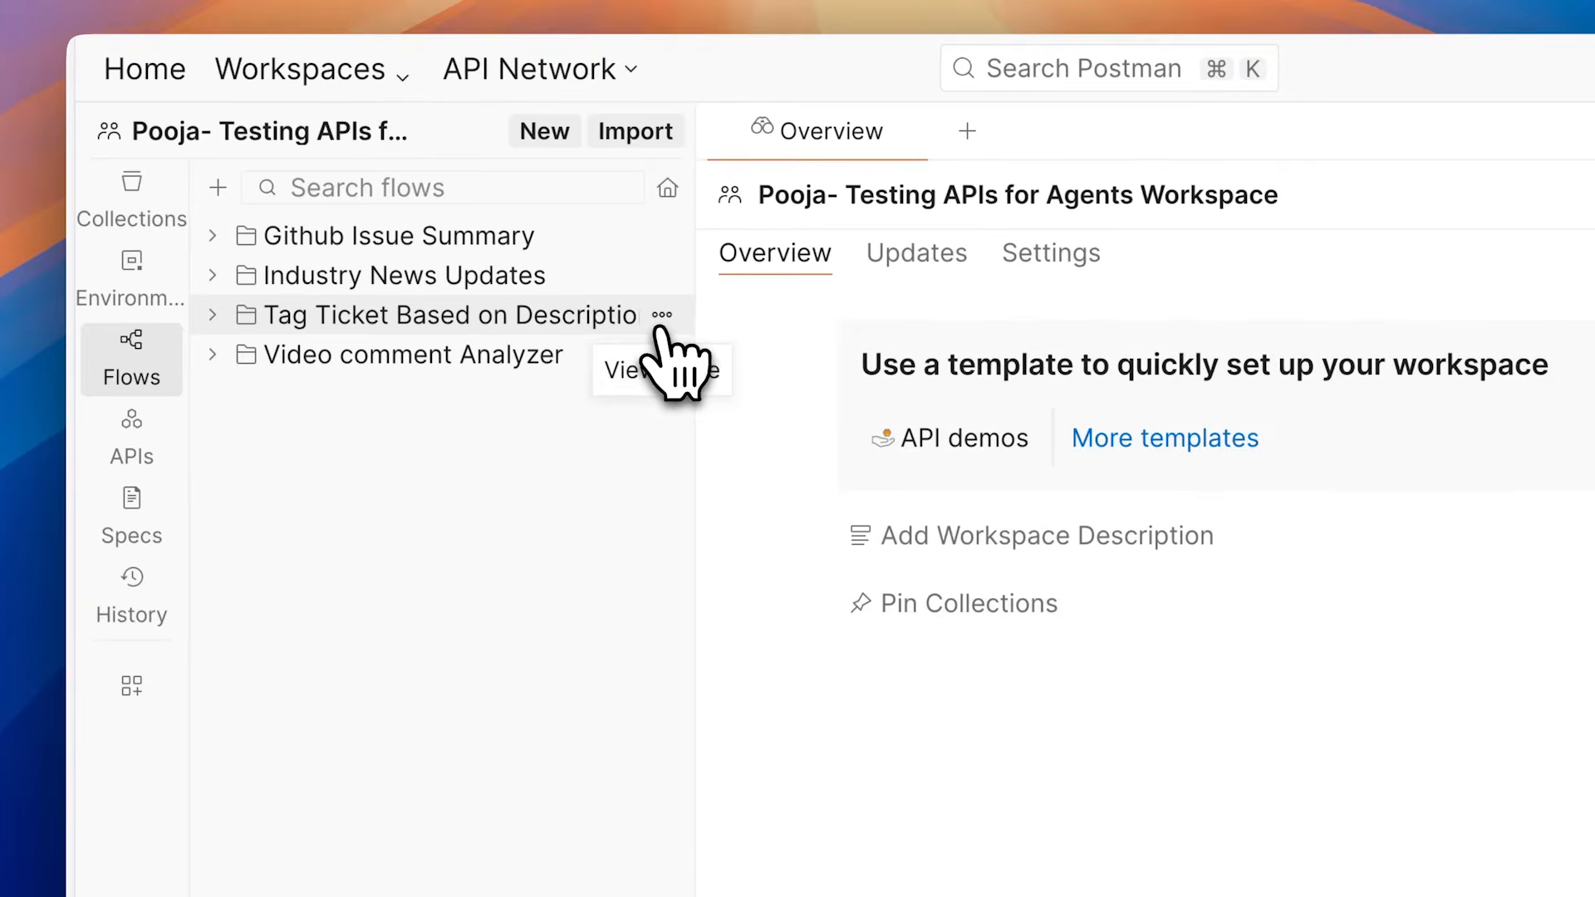
click(536, 279)
click(519, 320)
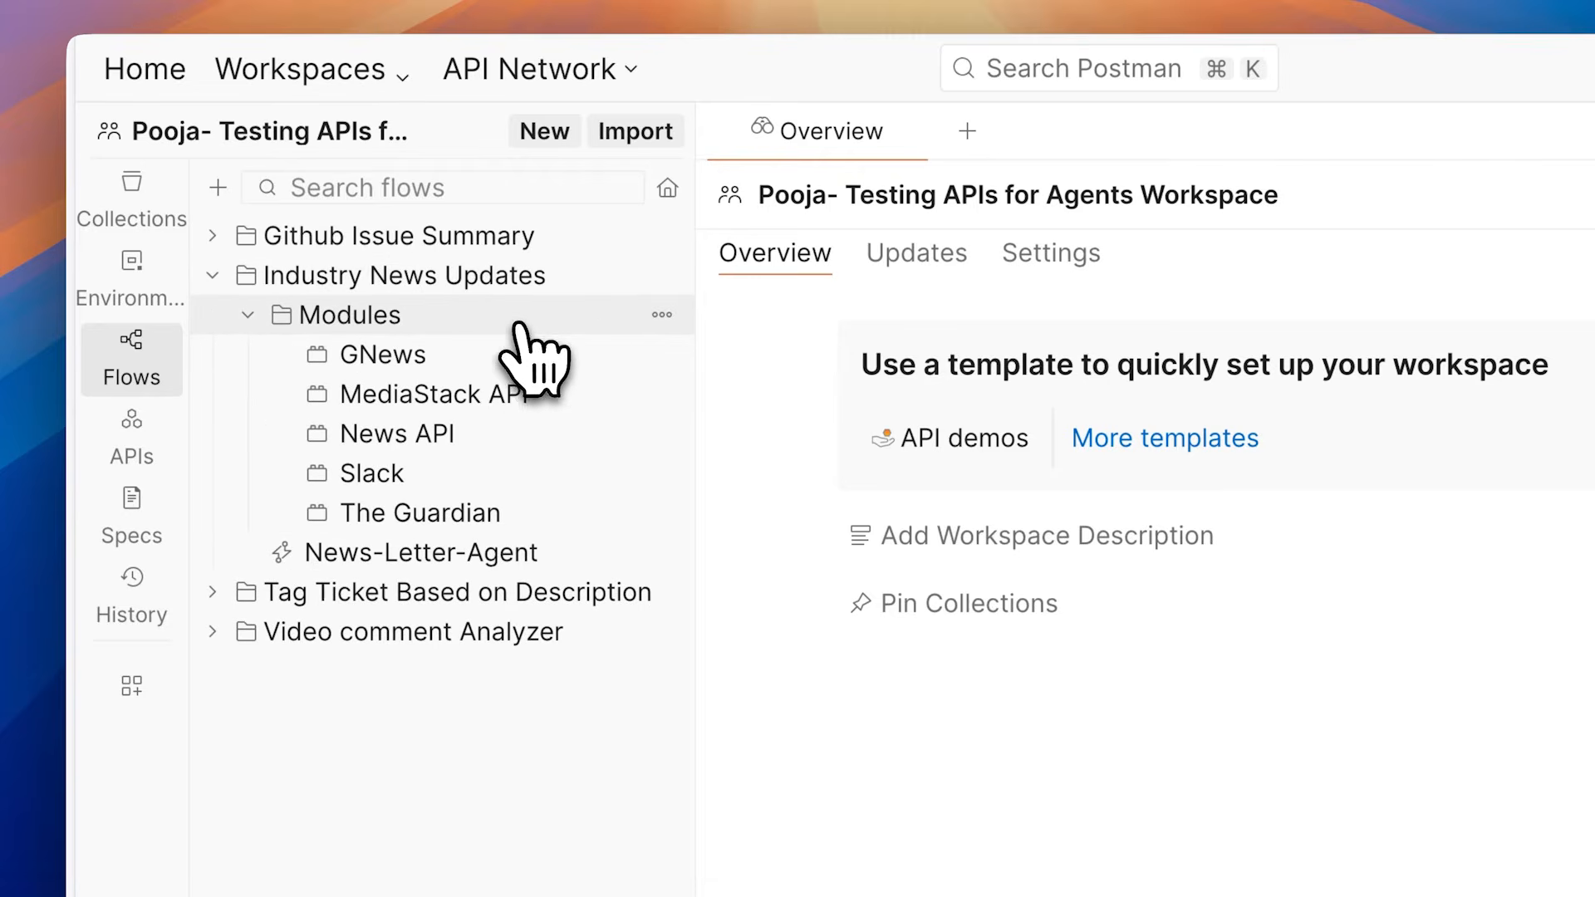
click(522, 361)
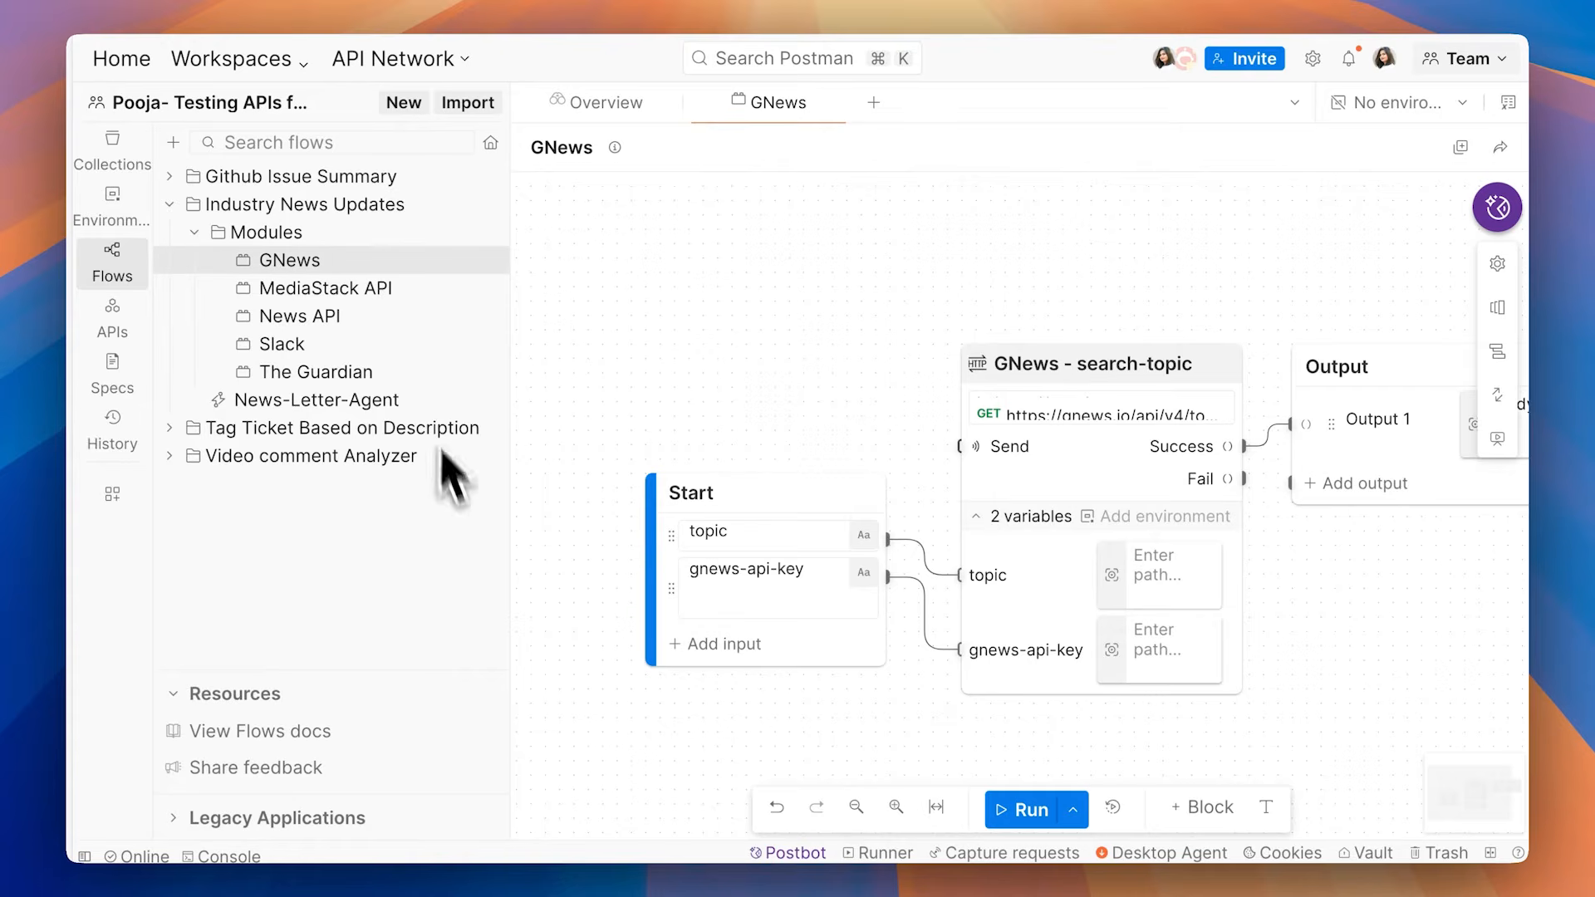
Step: Examine the GNews module's Start inputs, its search-topic request with the connected variables, and the Output block
scroll(586, 474, down, 3)
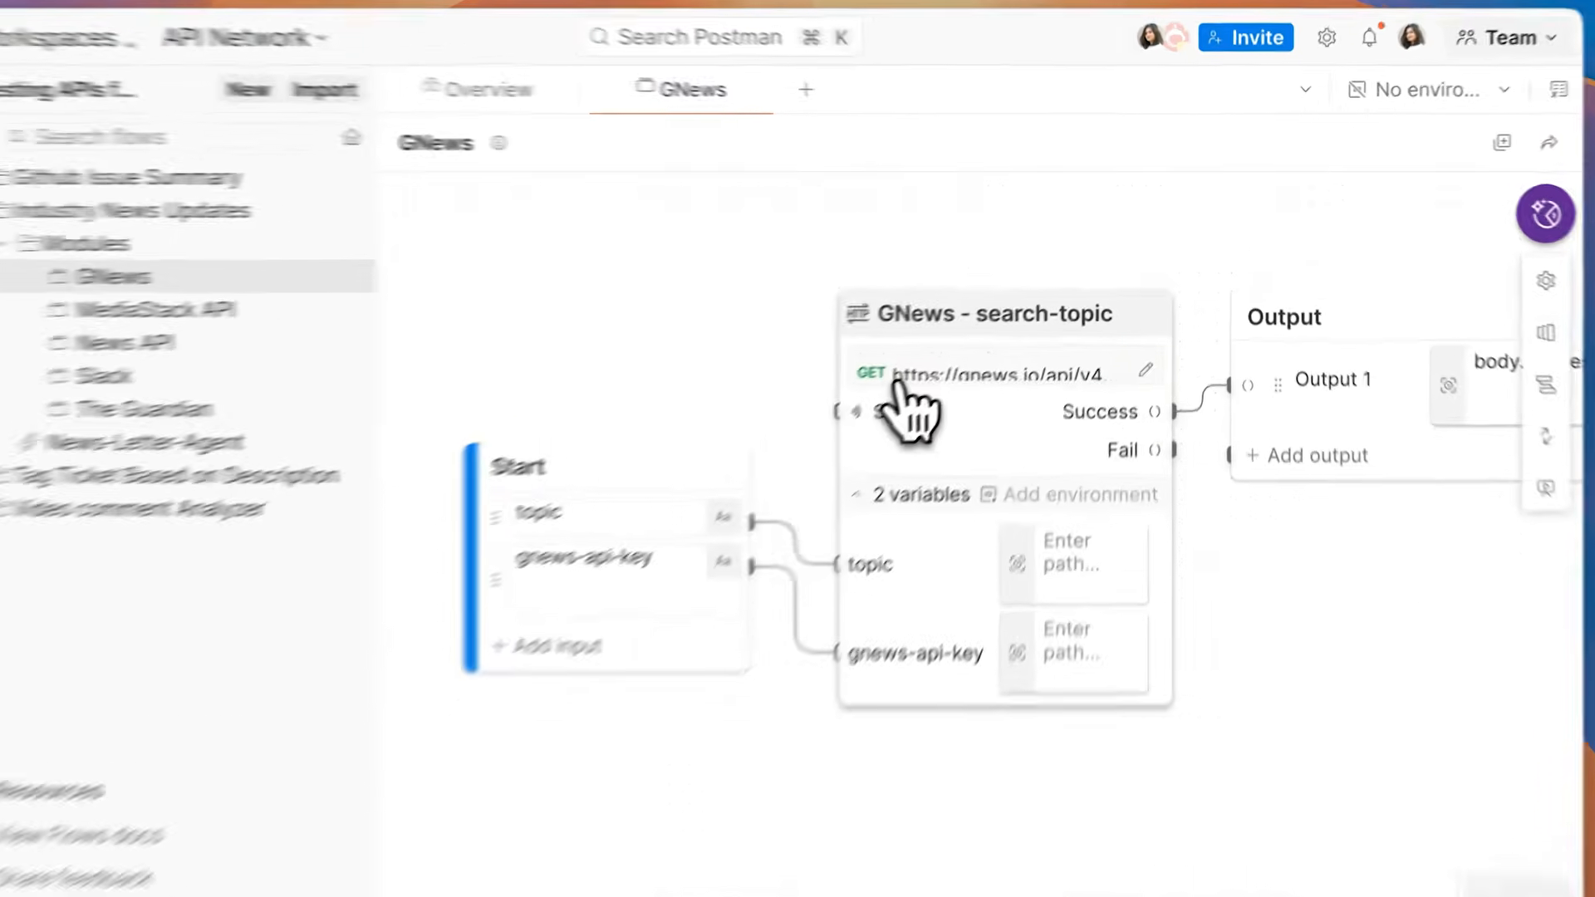
click(952, 342)
click(731, 346)
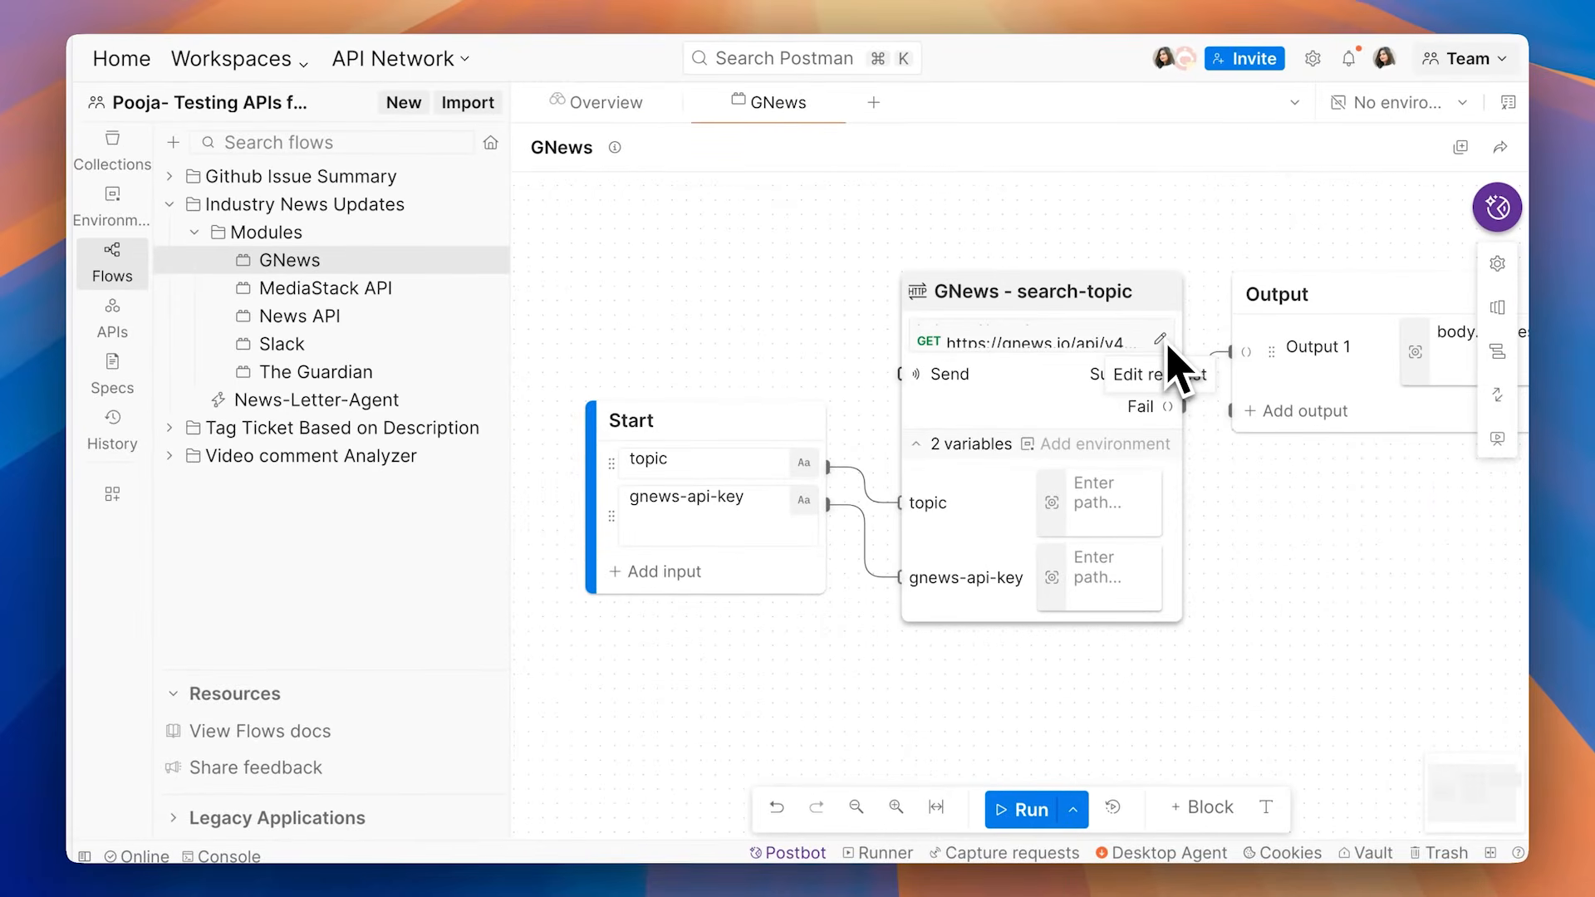
scroll(1040, 498, right, 3)
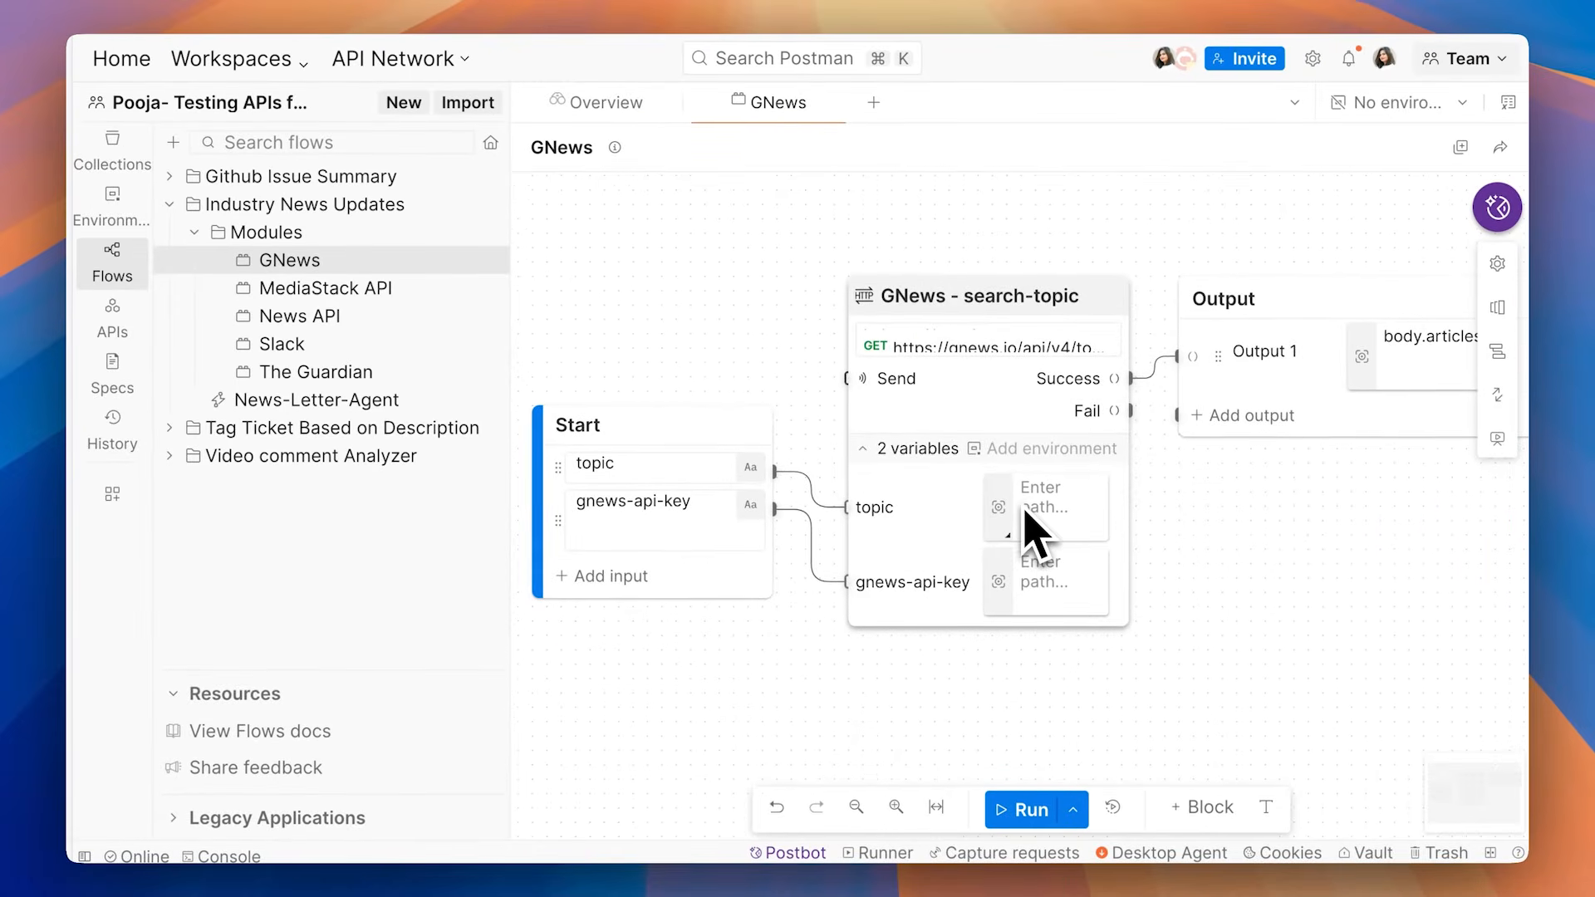
scroll(993, 481, right, 3)
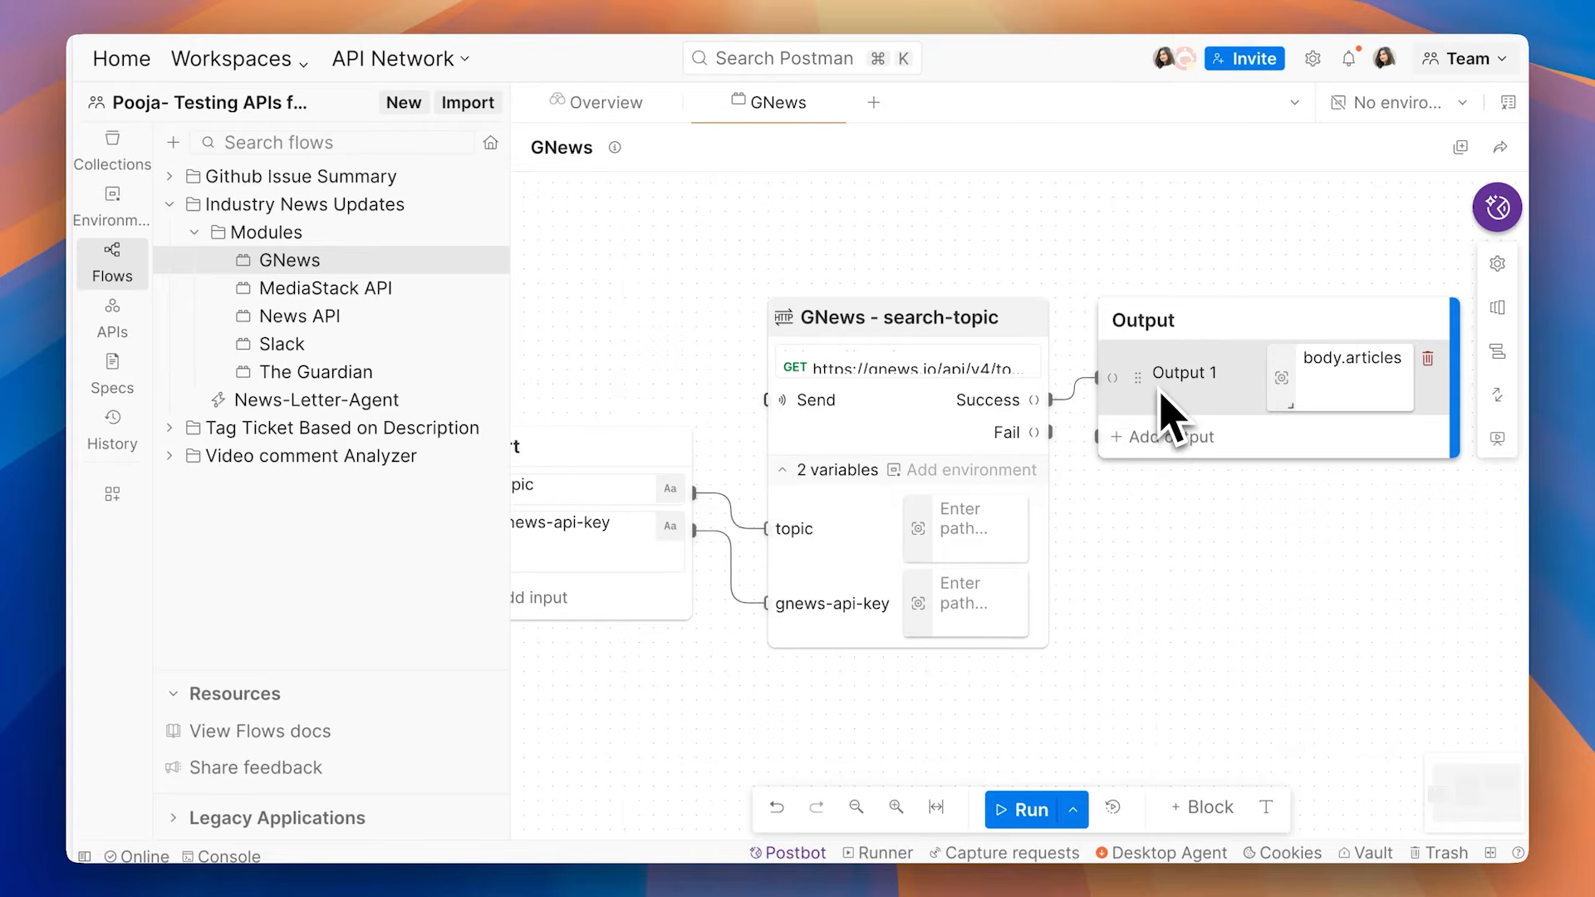
scroll(1160, 395, left, 3)
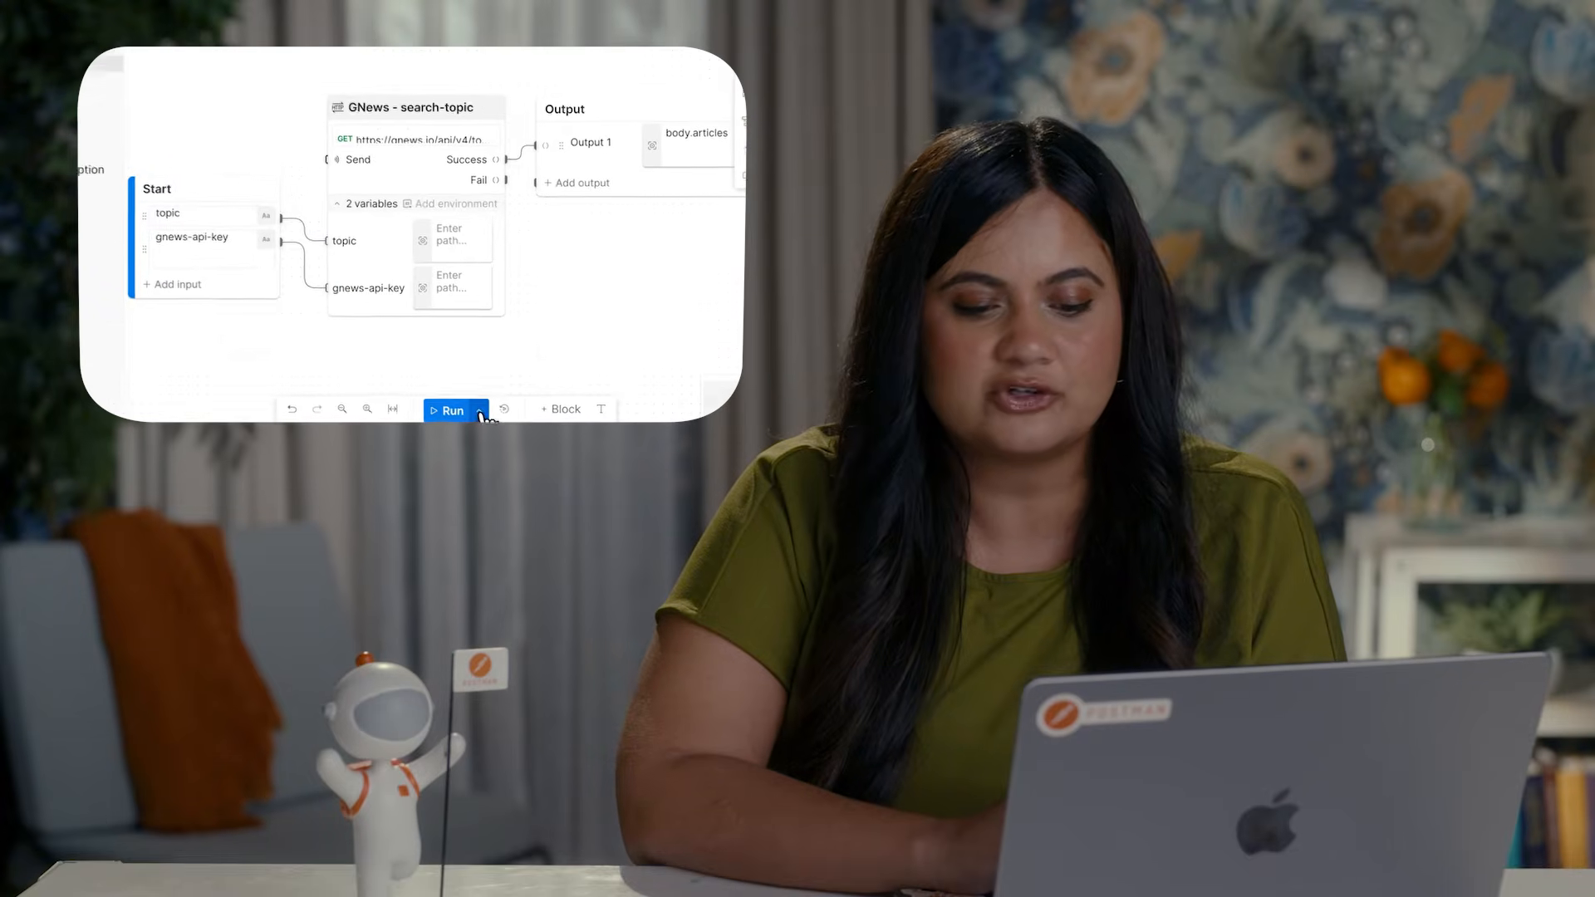
Step: Run the GNews module with its saved GNews scenario and inspect the search-topic request's Success output
click(1074, 810)
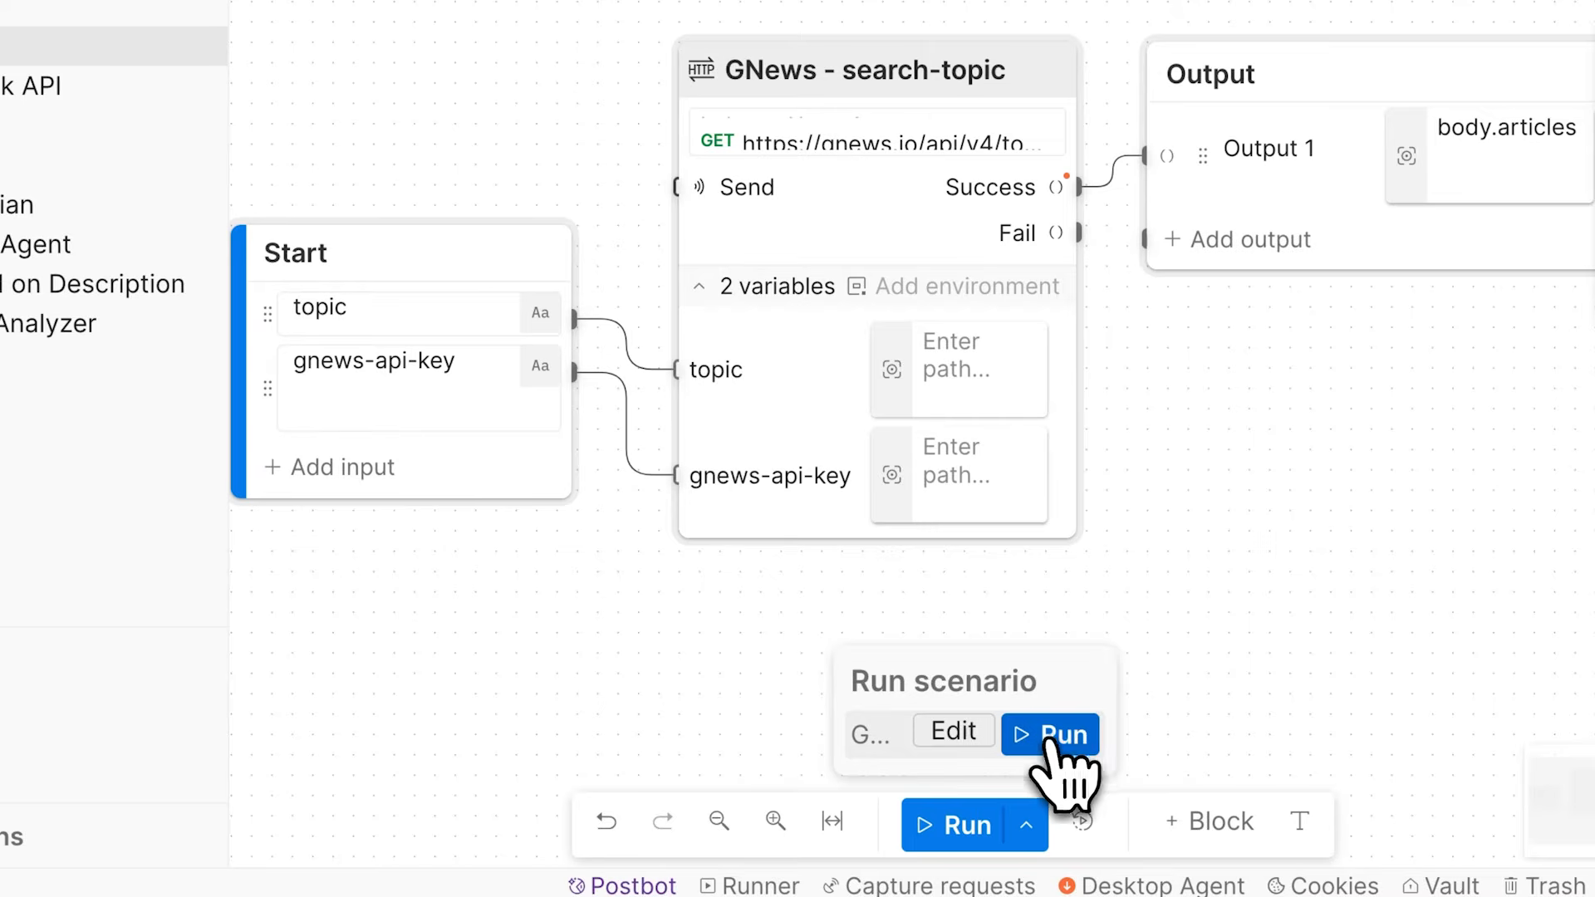
click(484, 370)
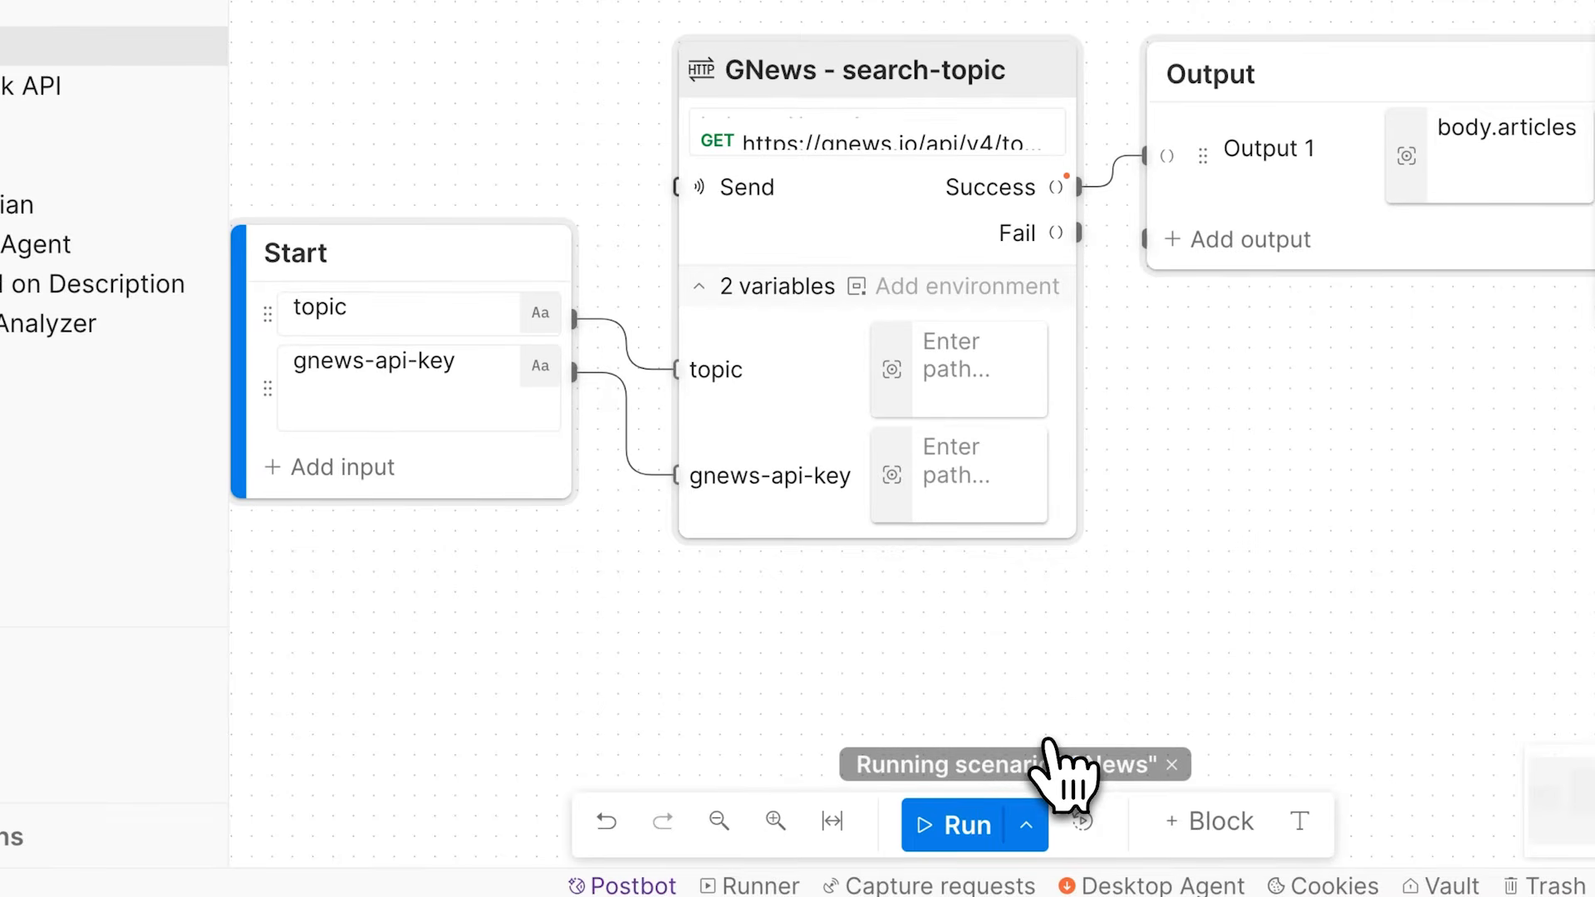
click(1049, 193)
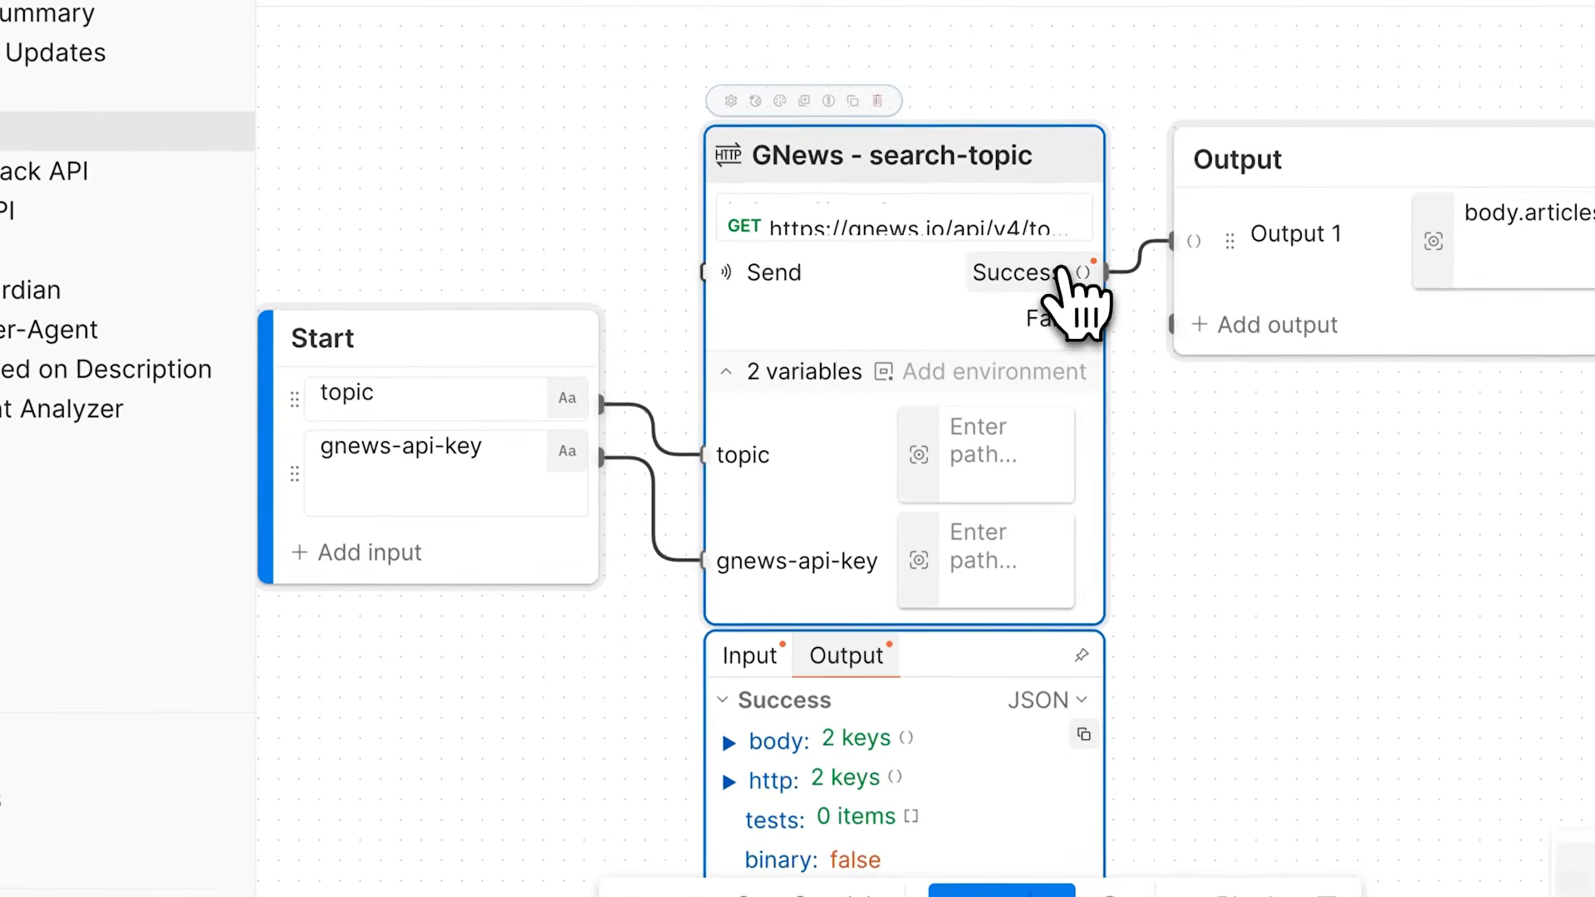
Step: Inspect the GNews search-topic response body, reading the first article's fields and collapsing the articles list
scroll(1006, 457, down, 3)
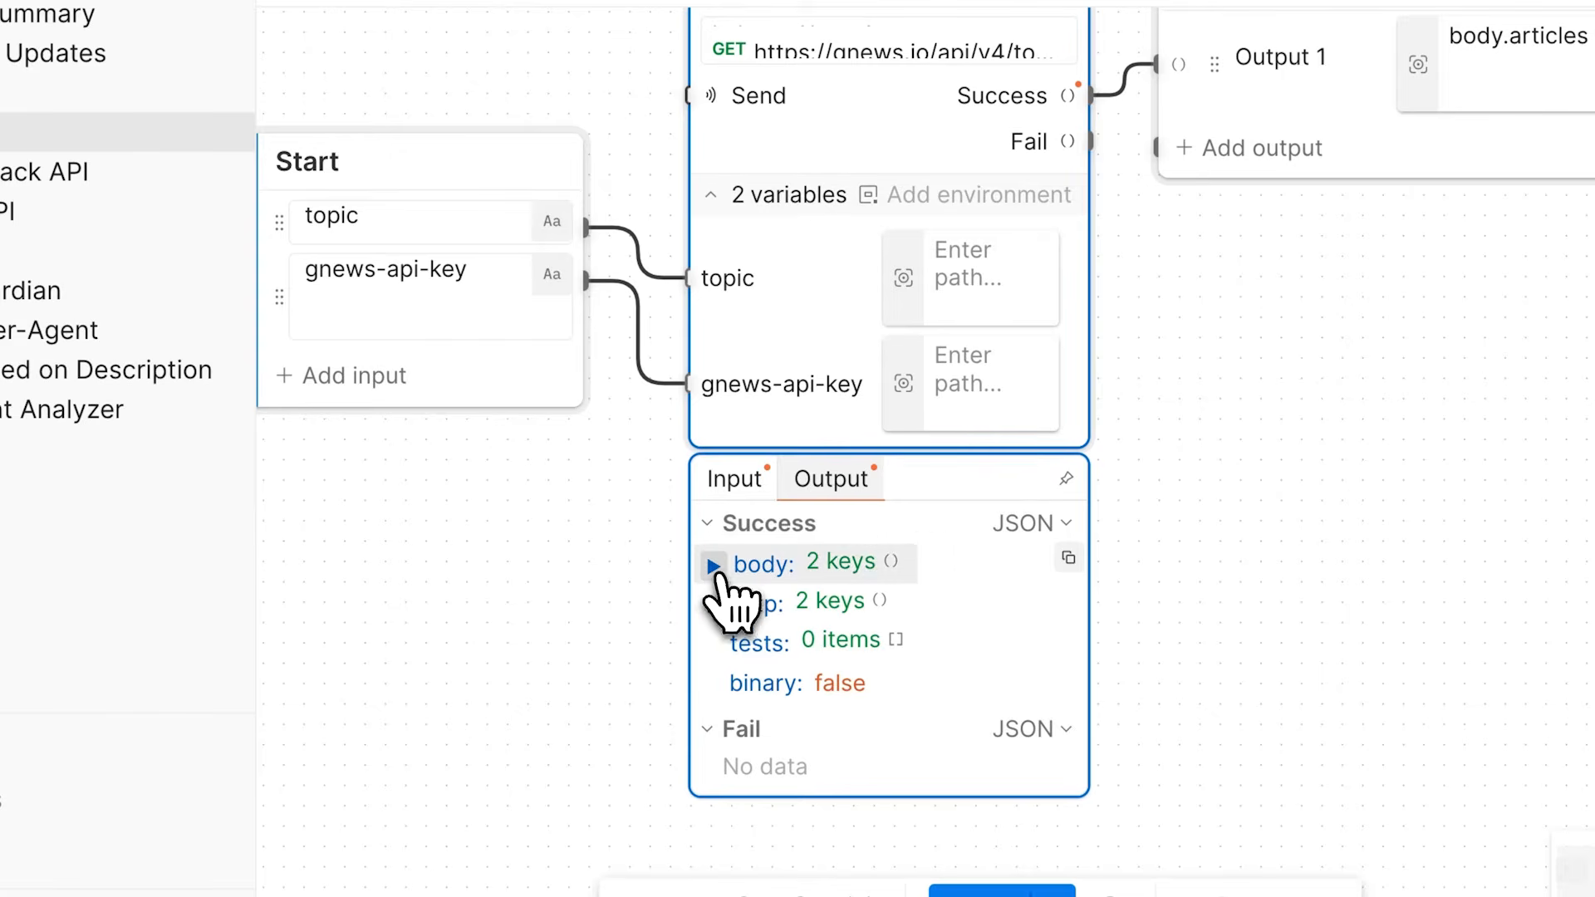
click(713, 565)
scroll(717, 582, down, 1)
click(730, 589)
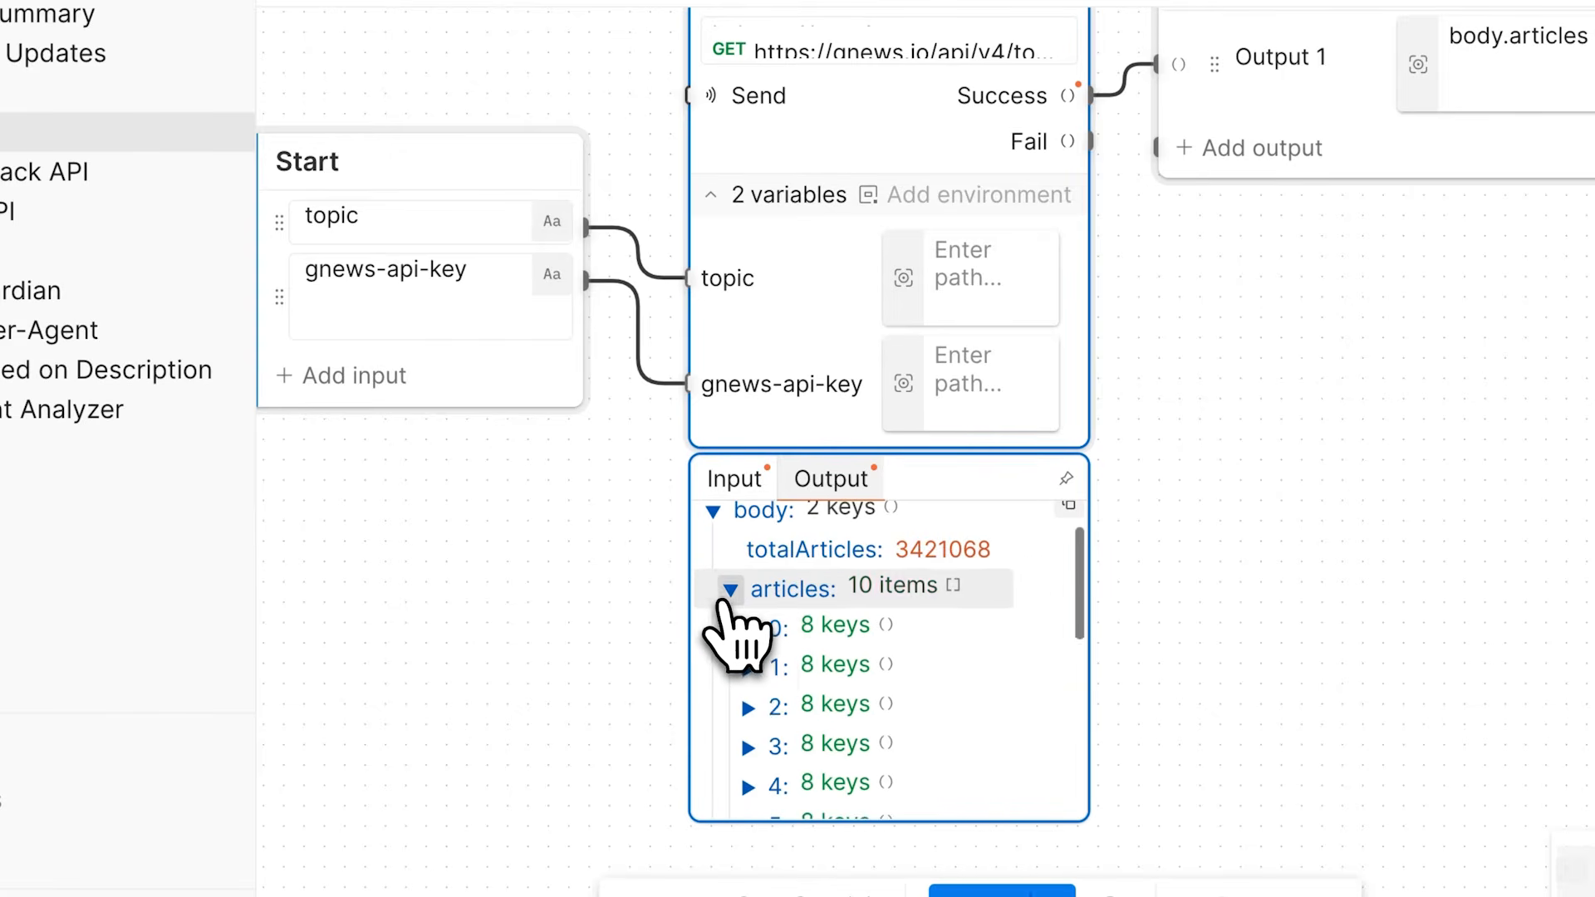
click(747, 629)
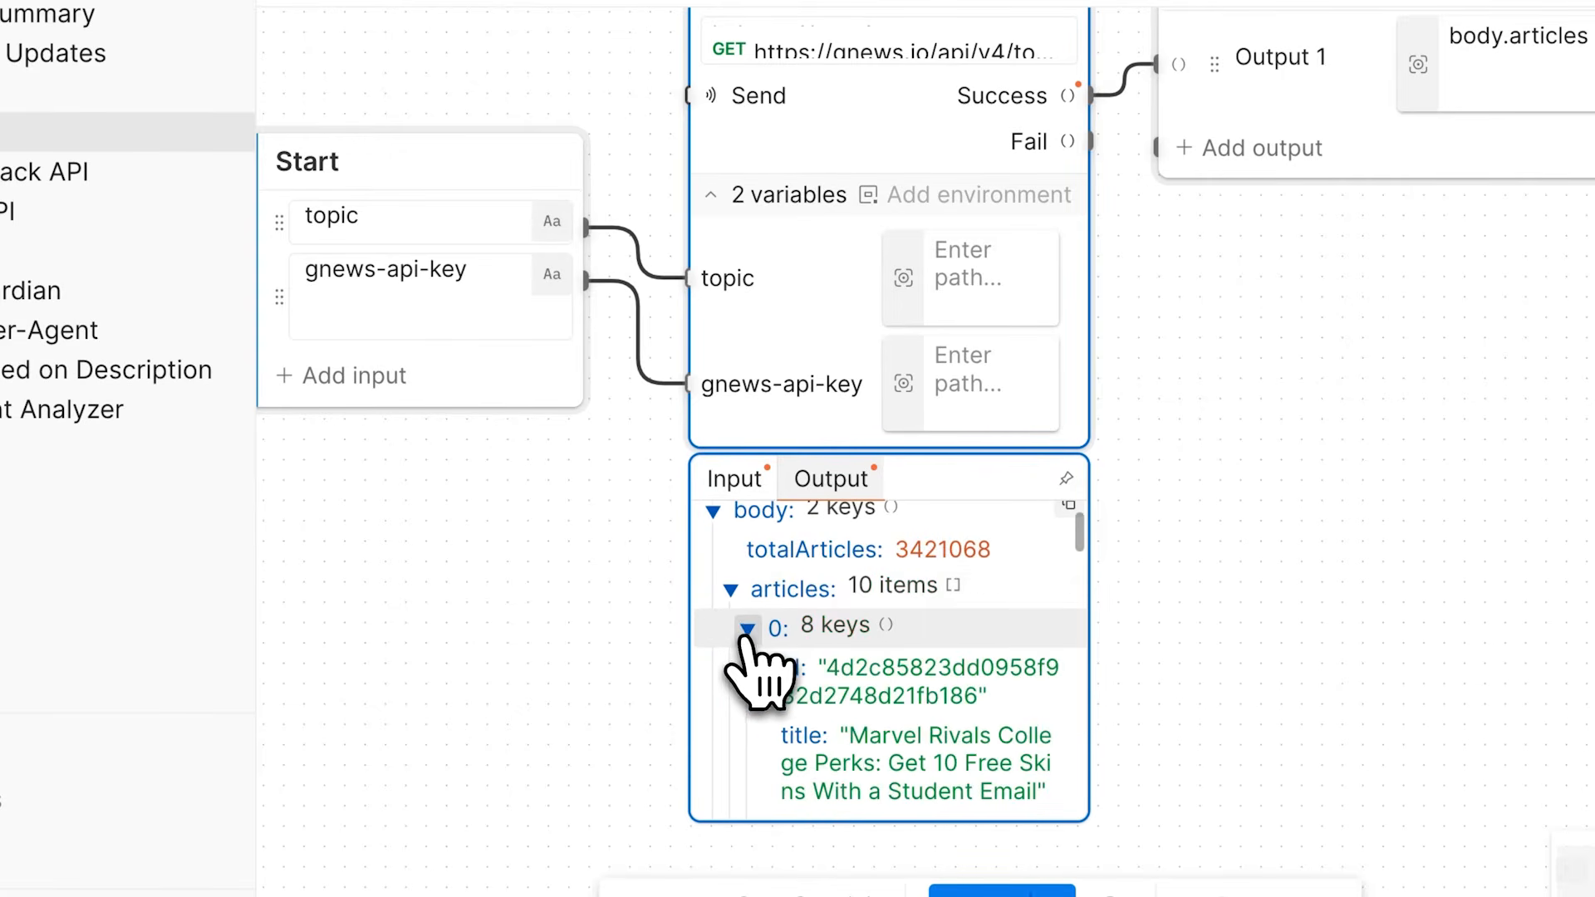
scroll(763, 719, down, 3)
scroll(781, 738, down, 1)
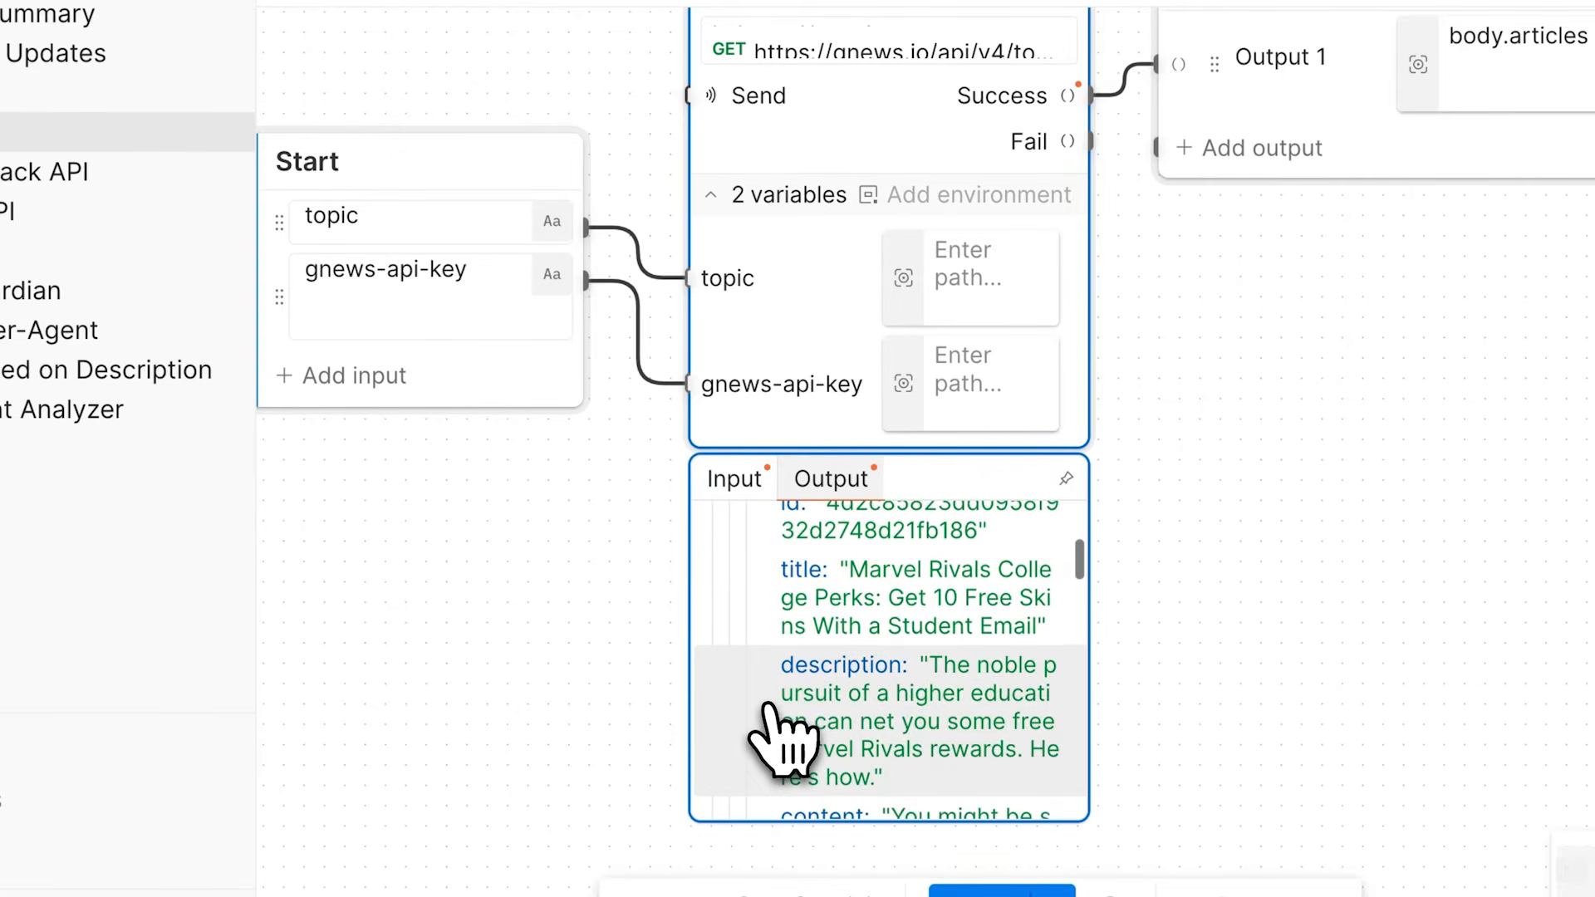
scroll(769, 711, up, 5)
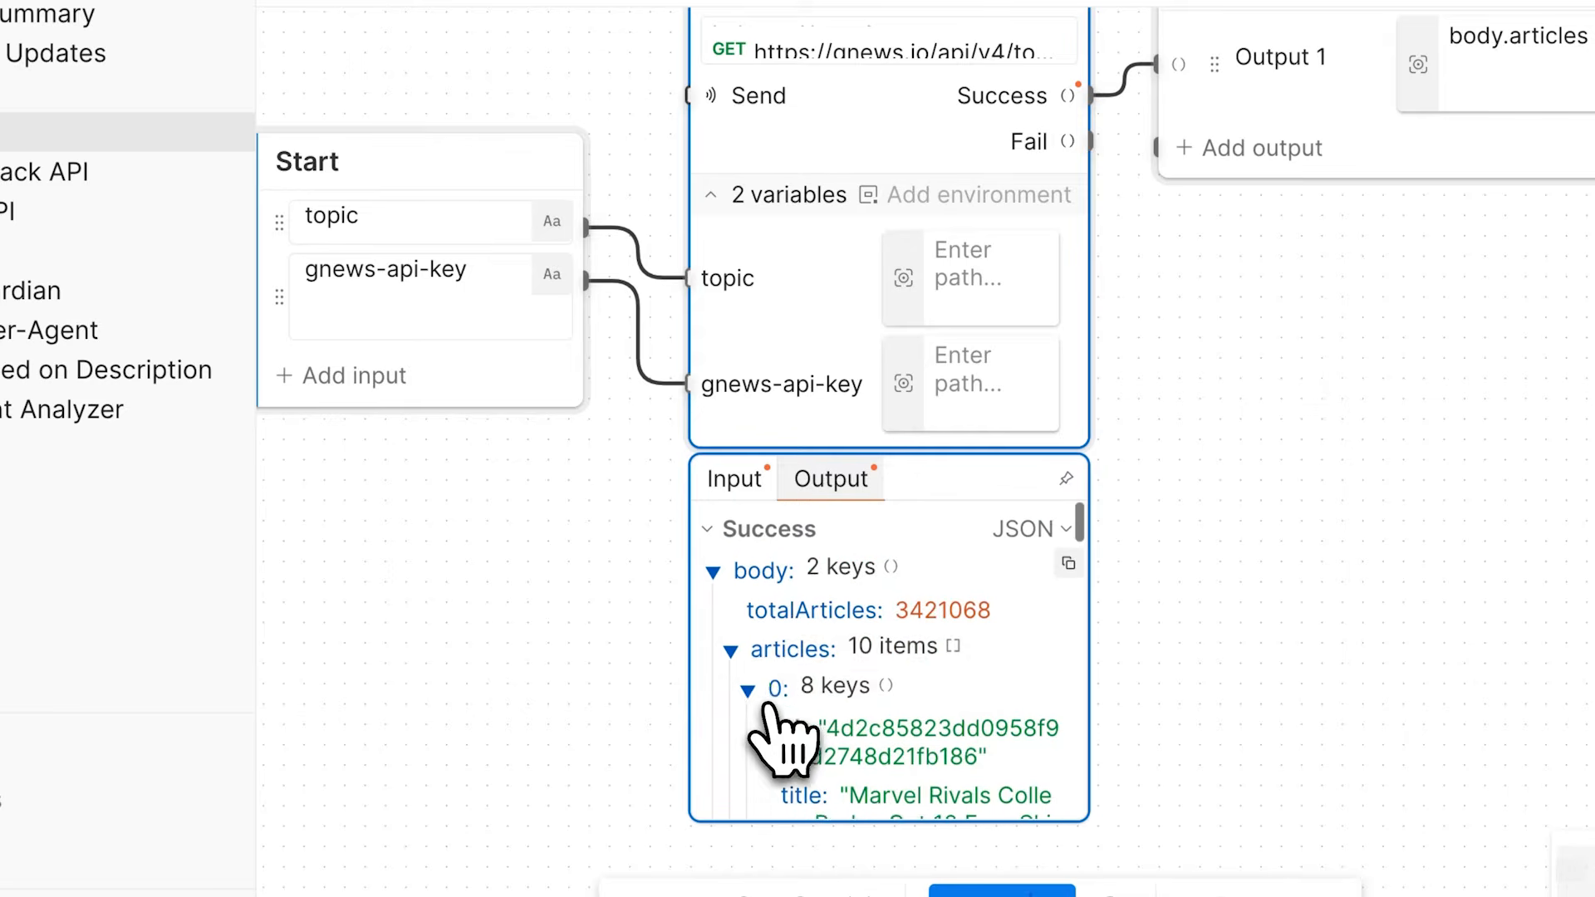
click(731, 645)
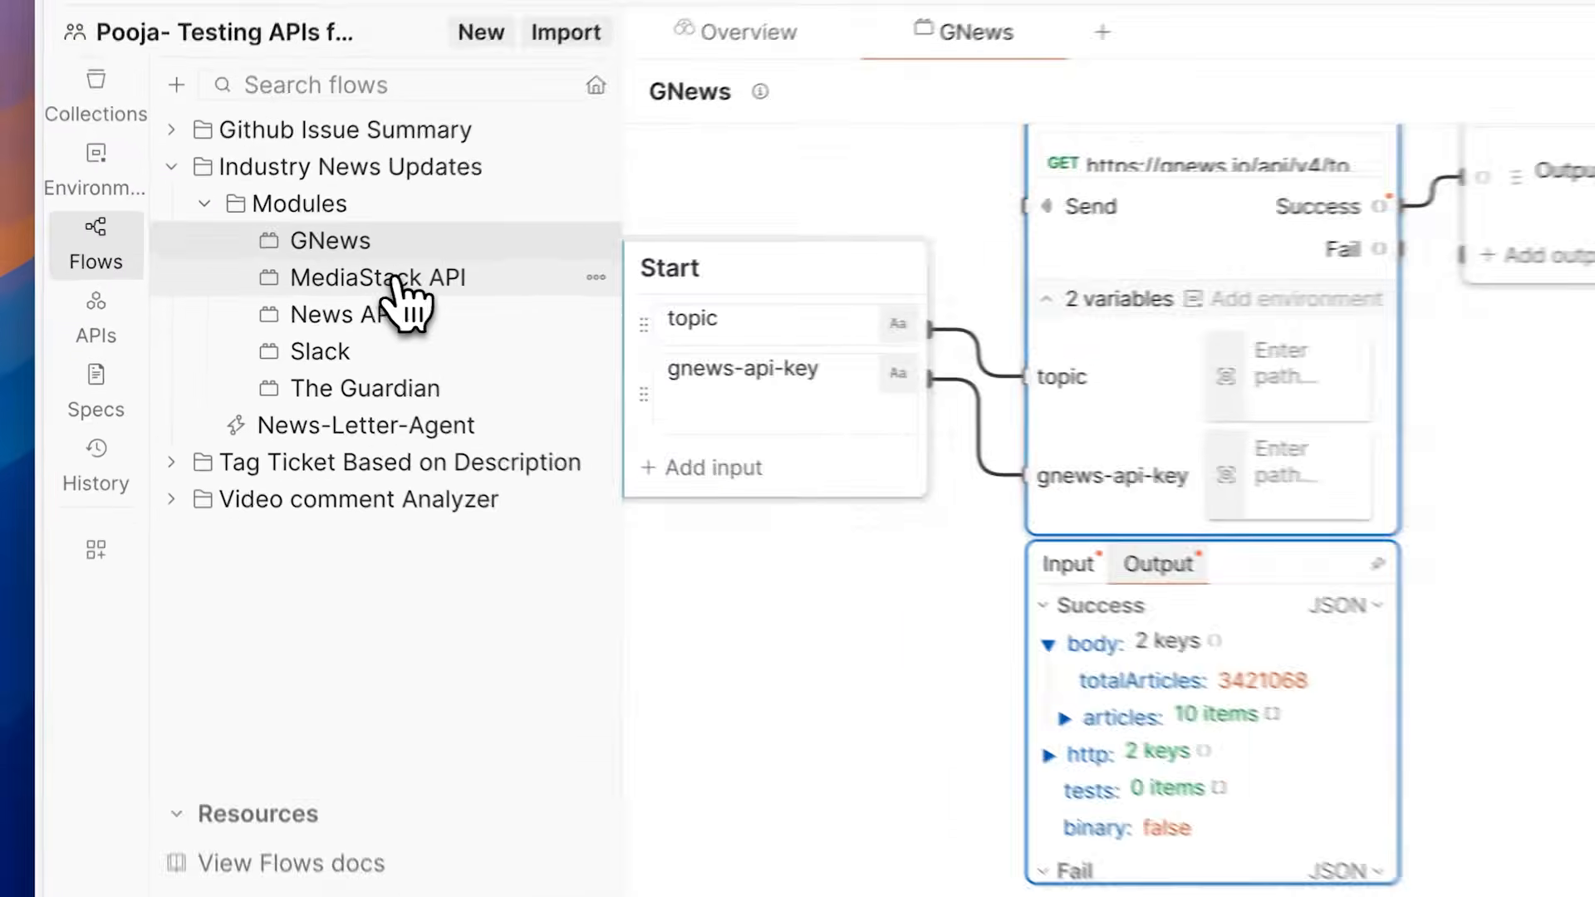
Step: Review the MediaStack API, News API, The Guardian and Slack modules in the Industry News Updates folder
click(337, 288)
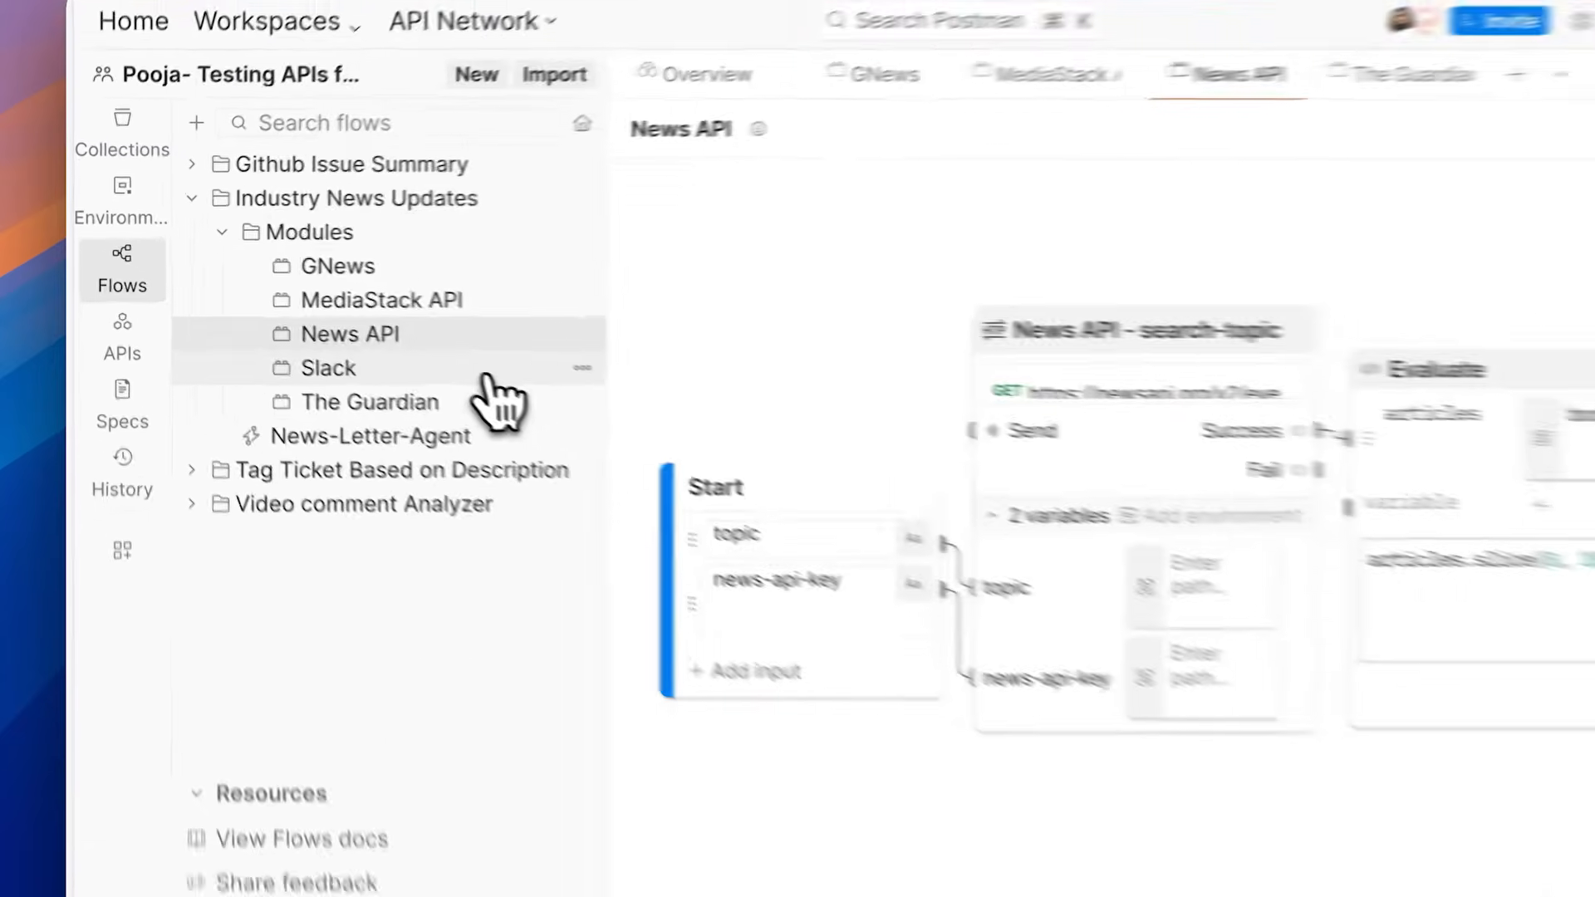
click(504, 336)
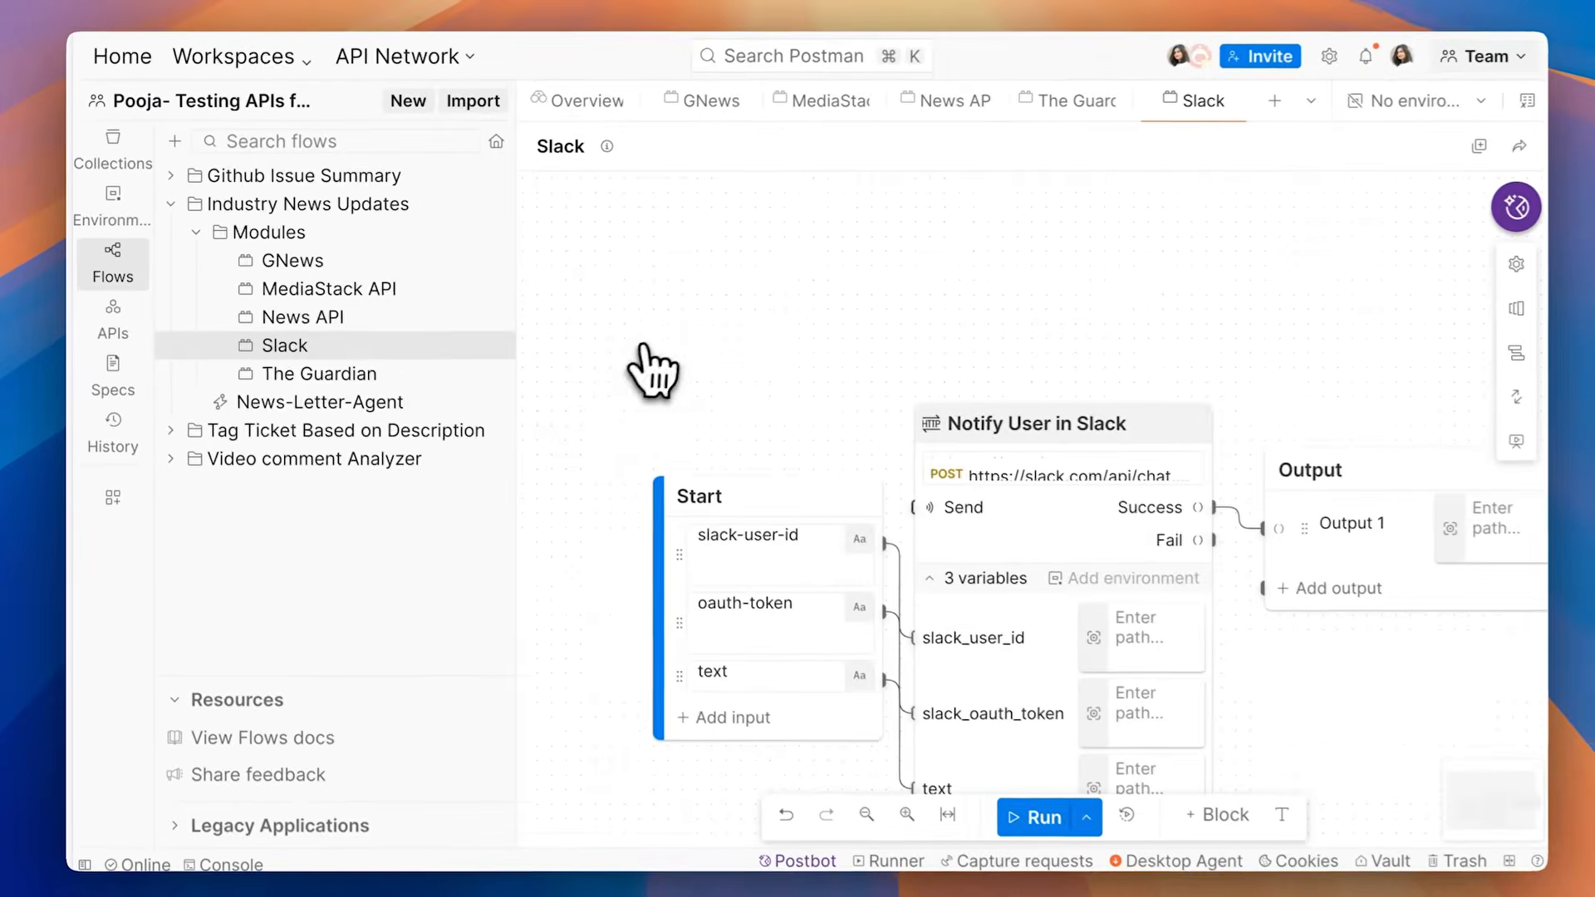
scroll(650, 340, down, 1)
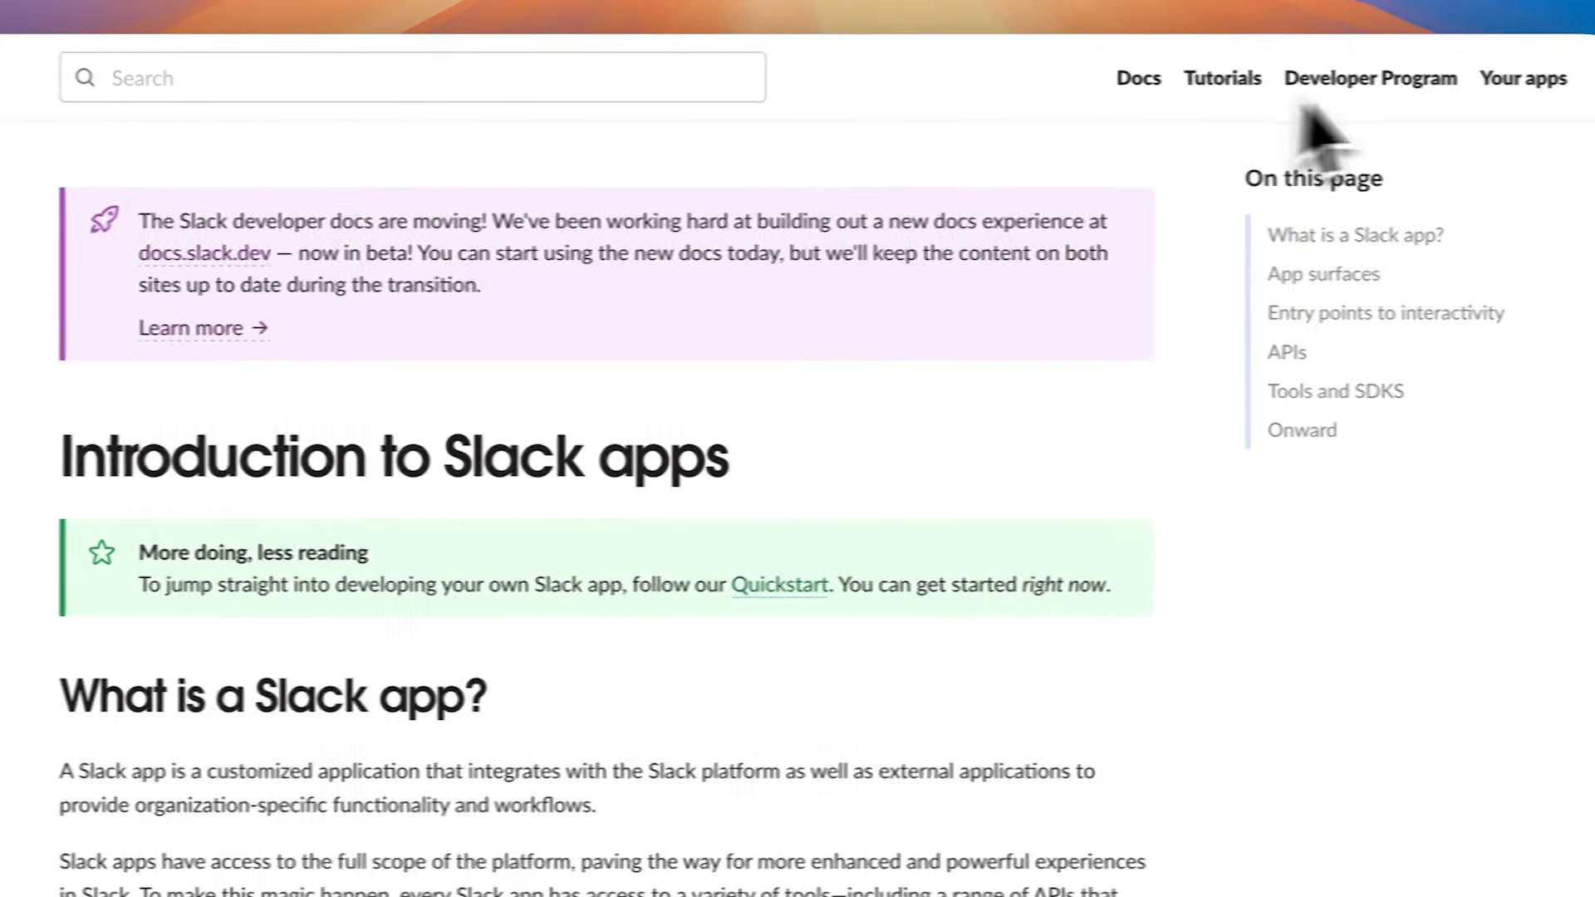
Step: On the Slack API site, open the NewsLetter-Bot app from your apps and look through its settings
click(1531, 77)
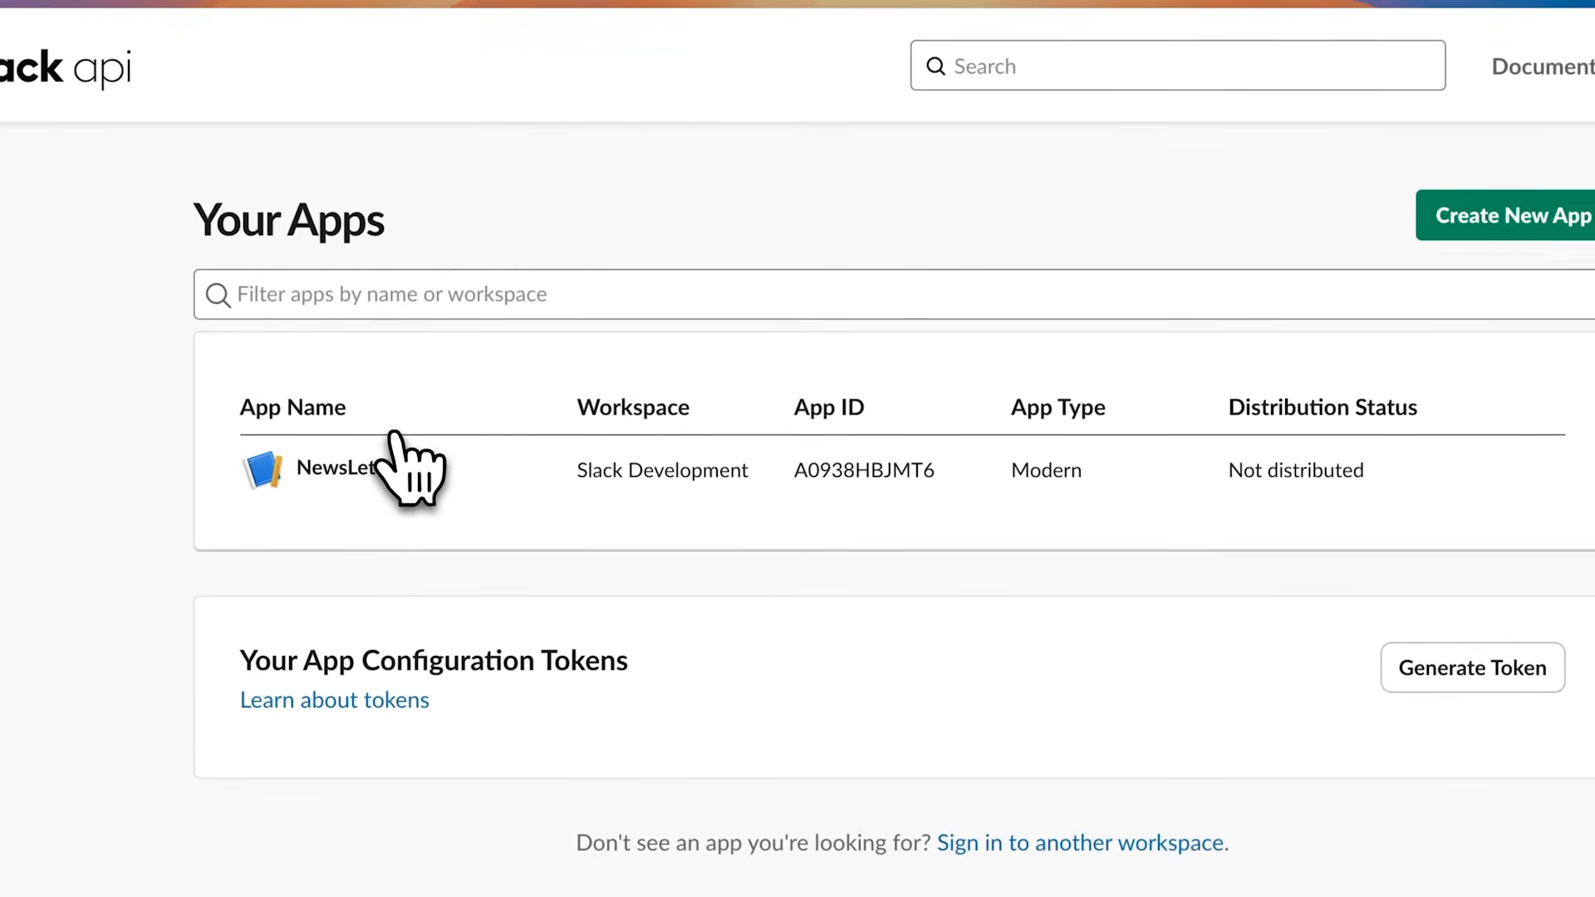
click(358, 472)
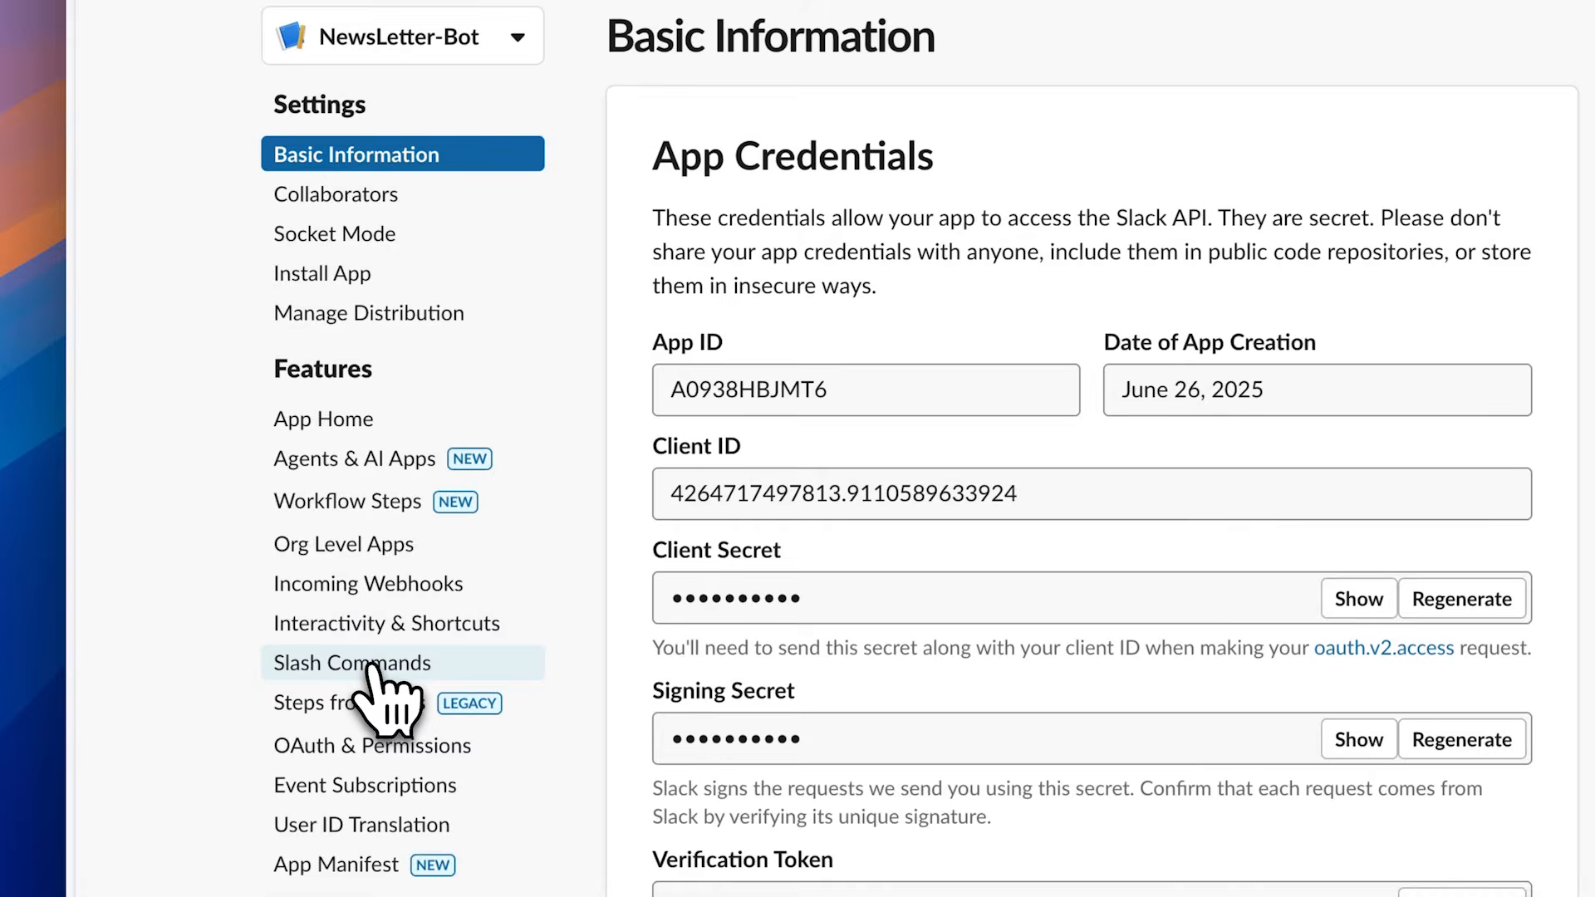
click(374, 665)
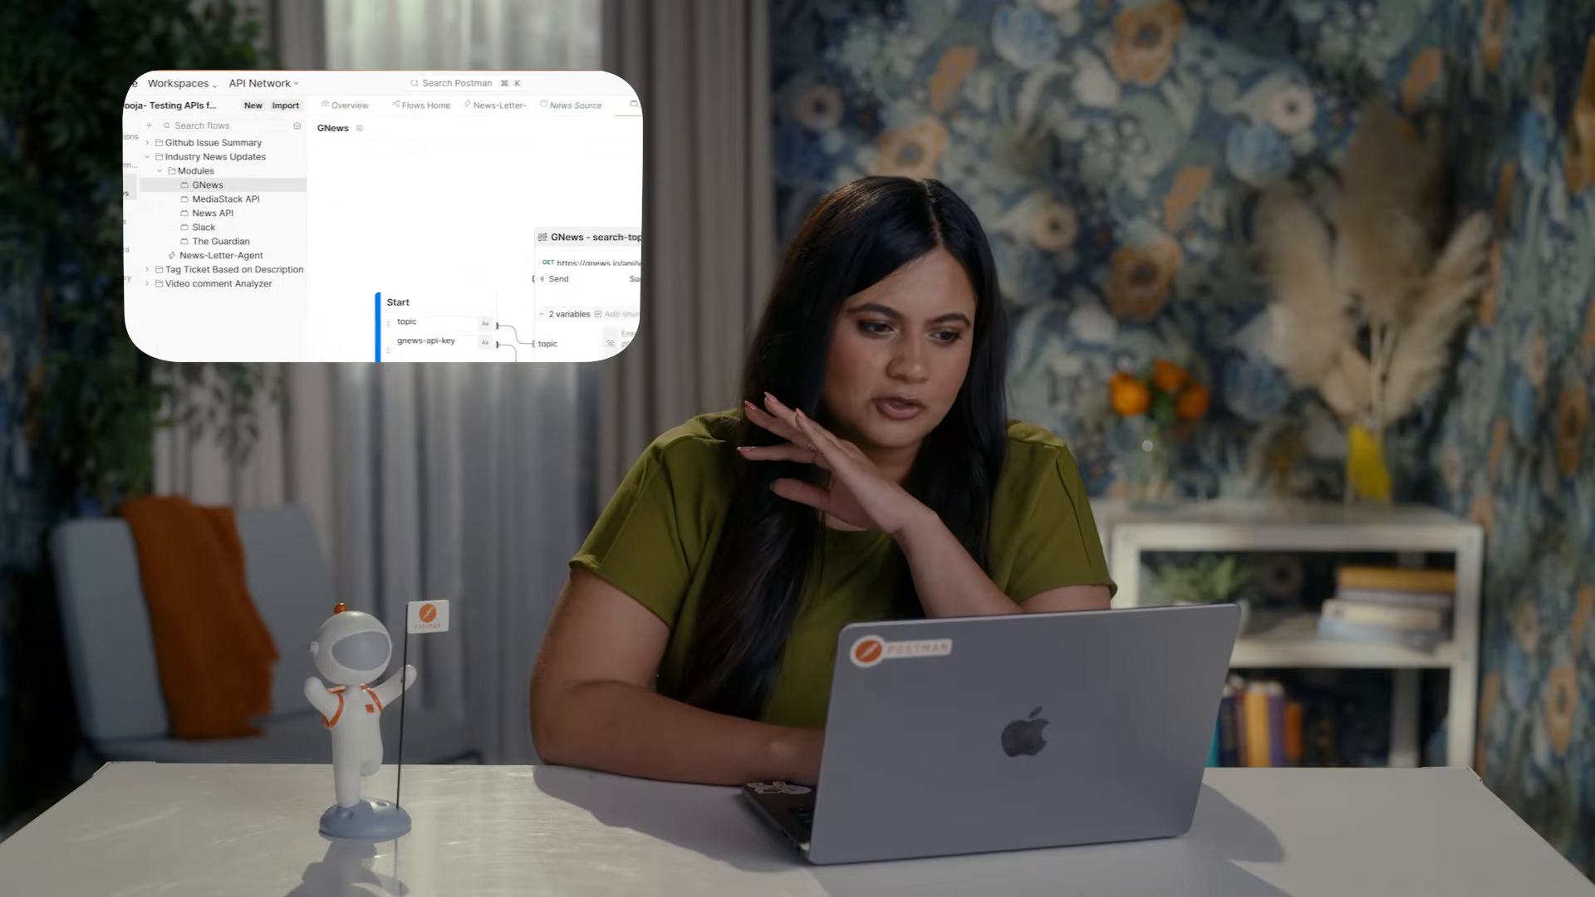
Step: Back in Postman, view the Slack module and inspect the Notify User in Slack request's body in the Industry News Agent collection
click(244, 229)
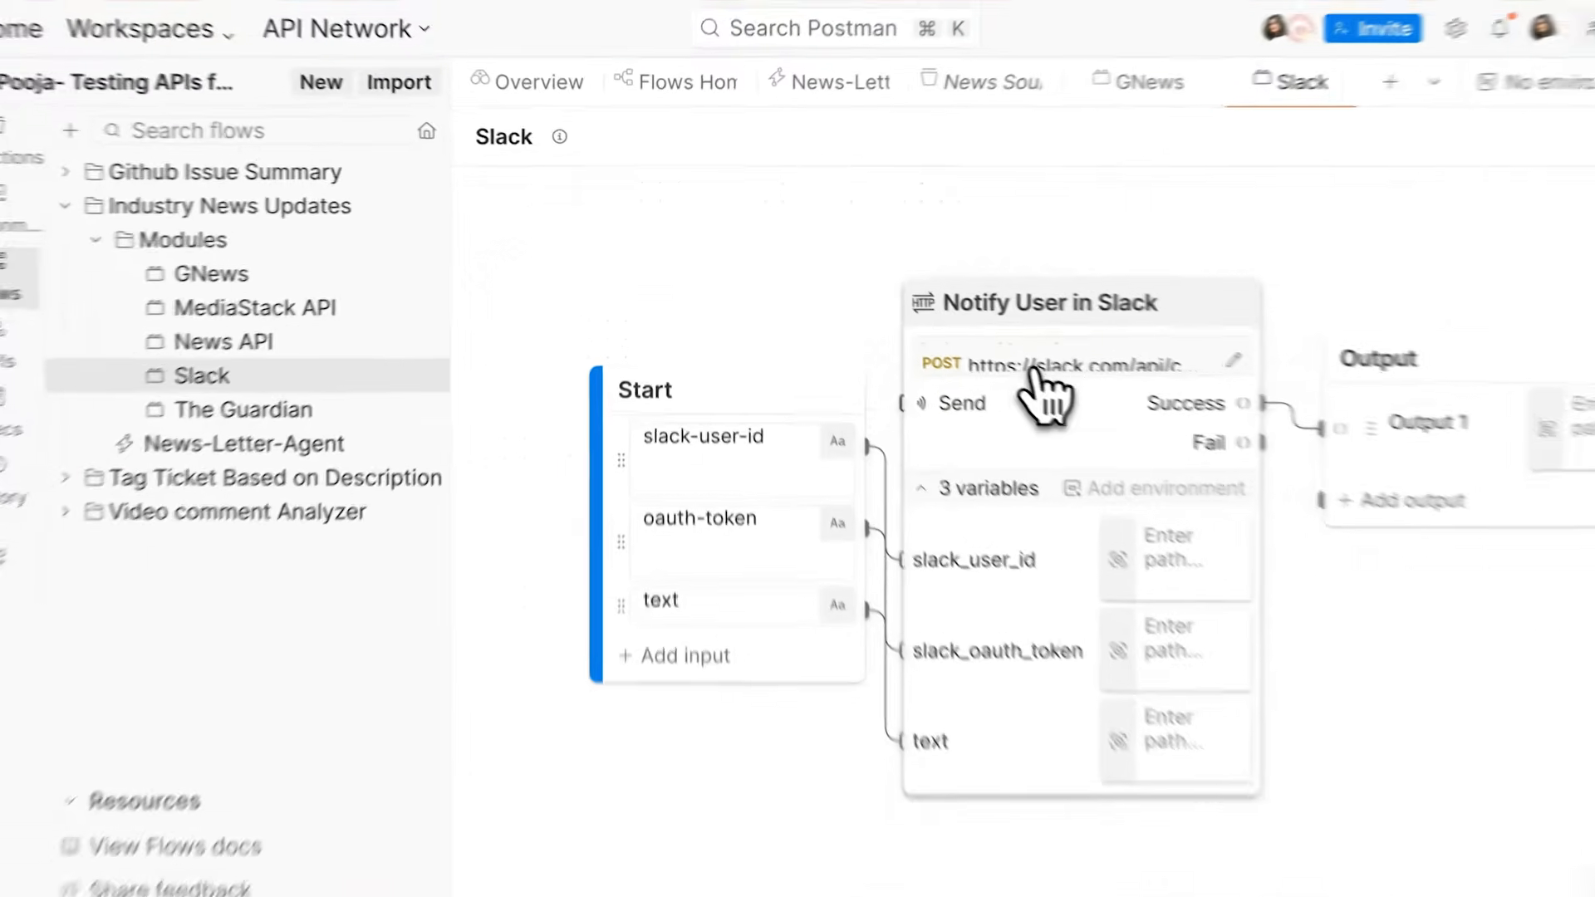
click(967, 338)
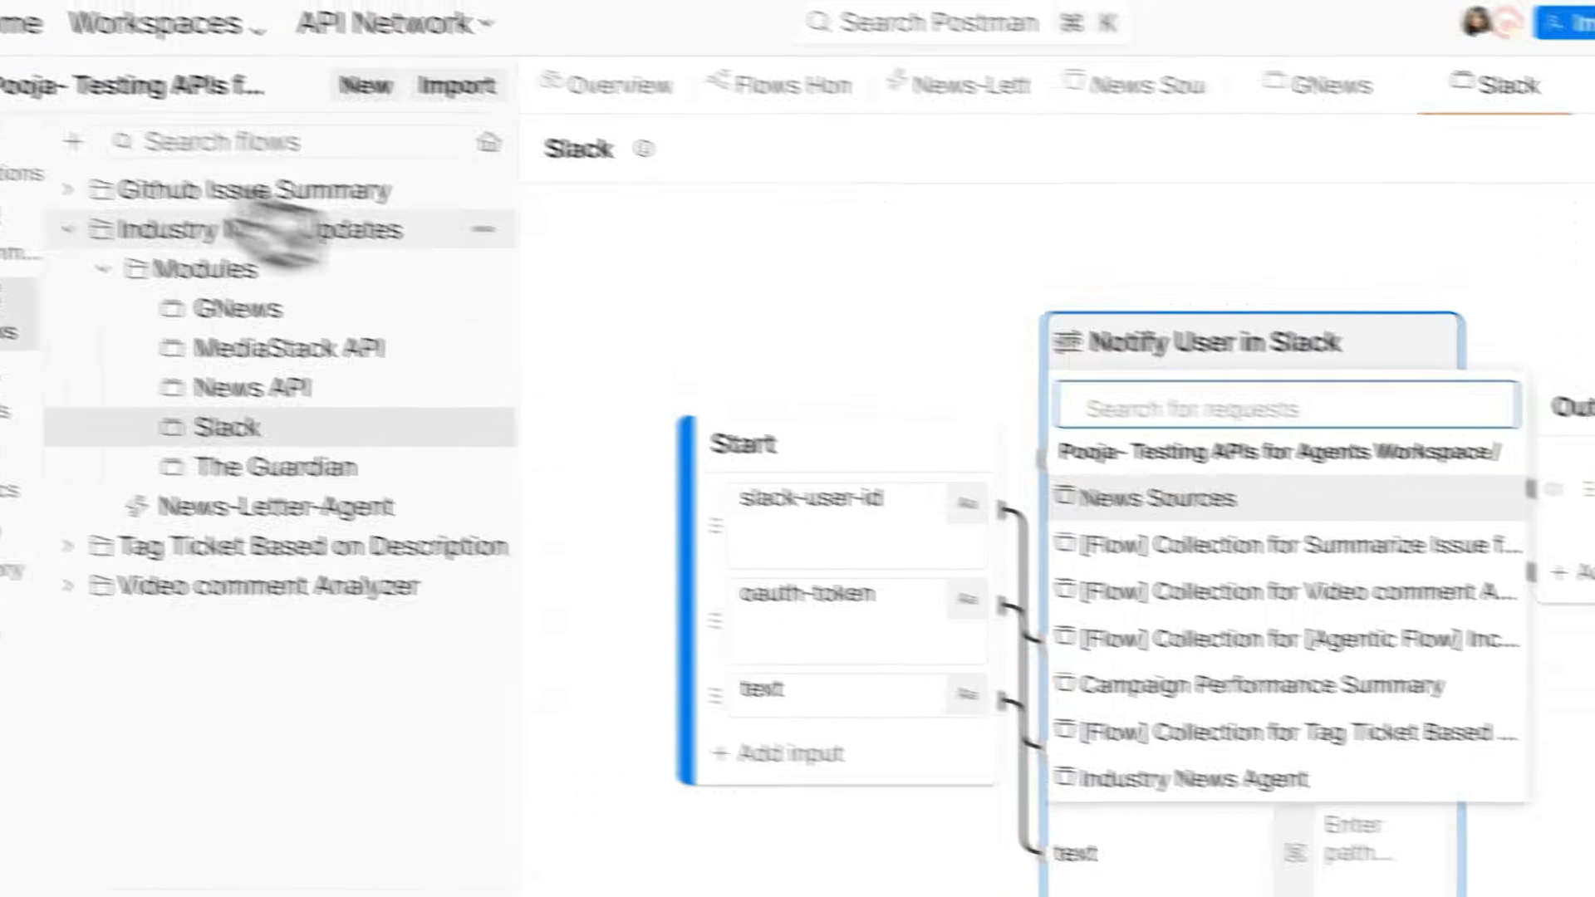
click(133, 177)
click(221, 424)
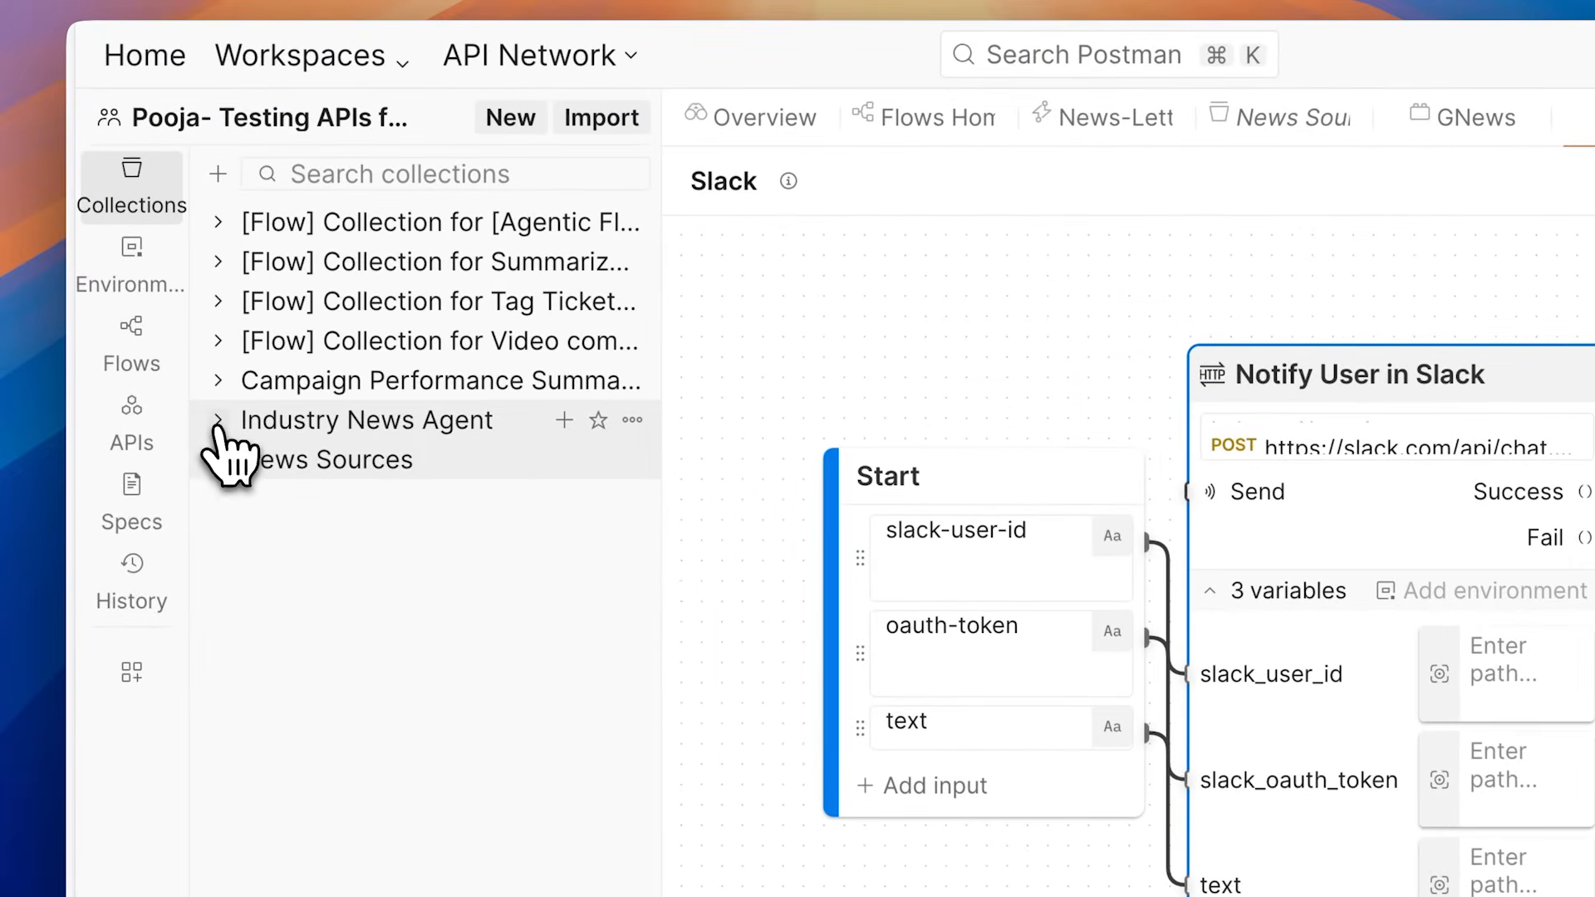
click(257, 499)
click(337, 537)
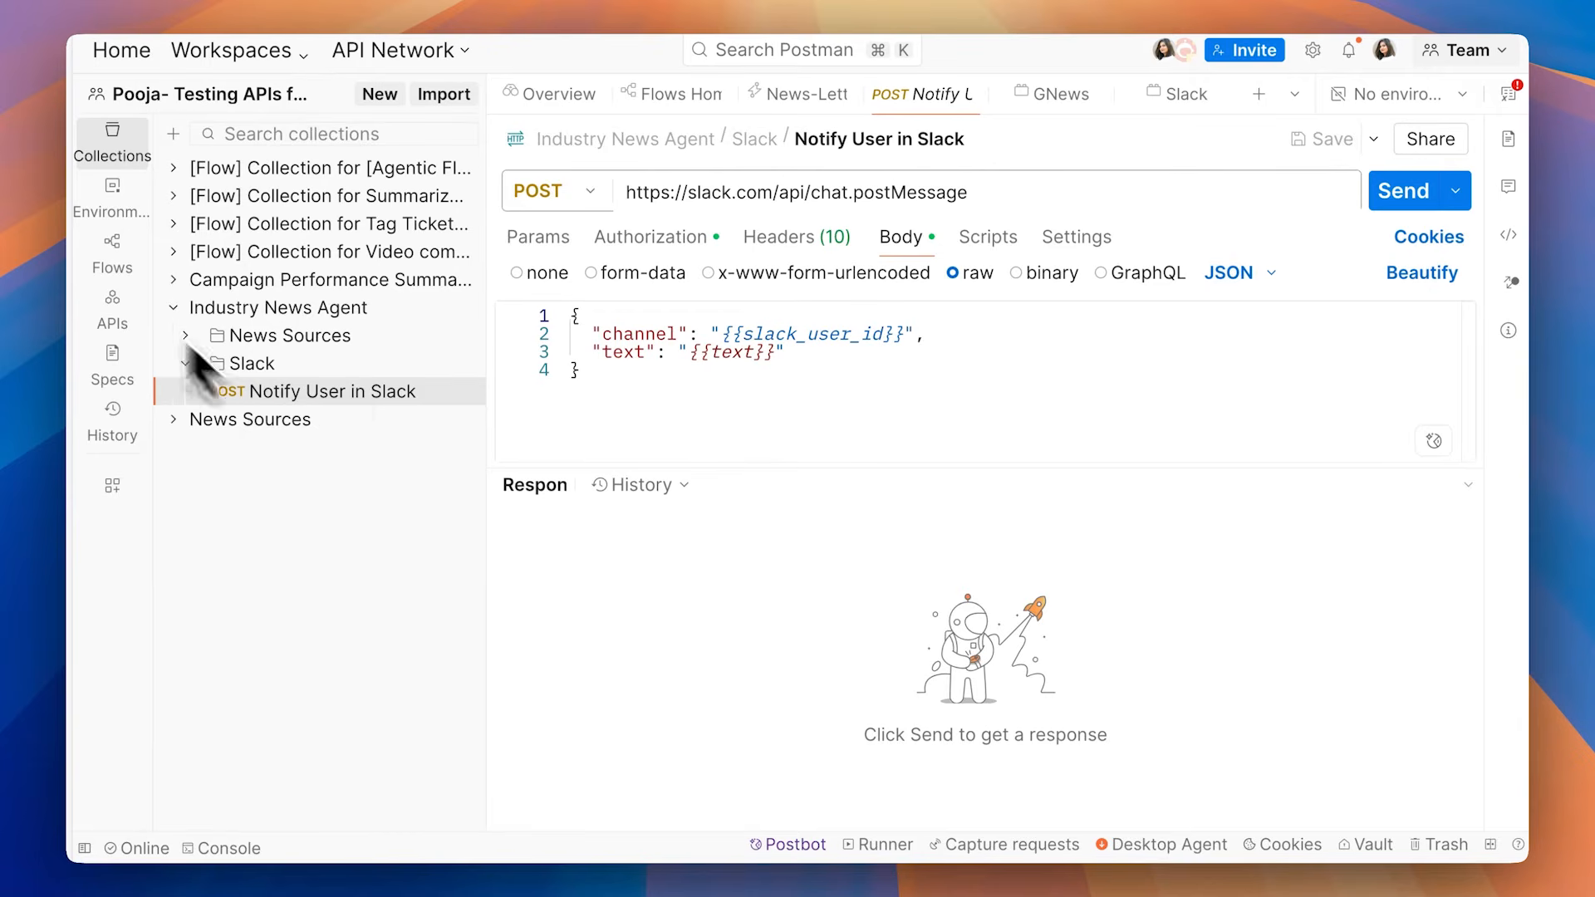
Step: Return to the workspace's flows and open News-Letter-Agent with the Industry News Updates folder expanded
click(133, 286)
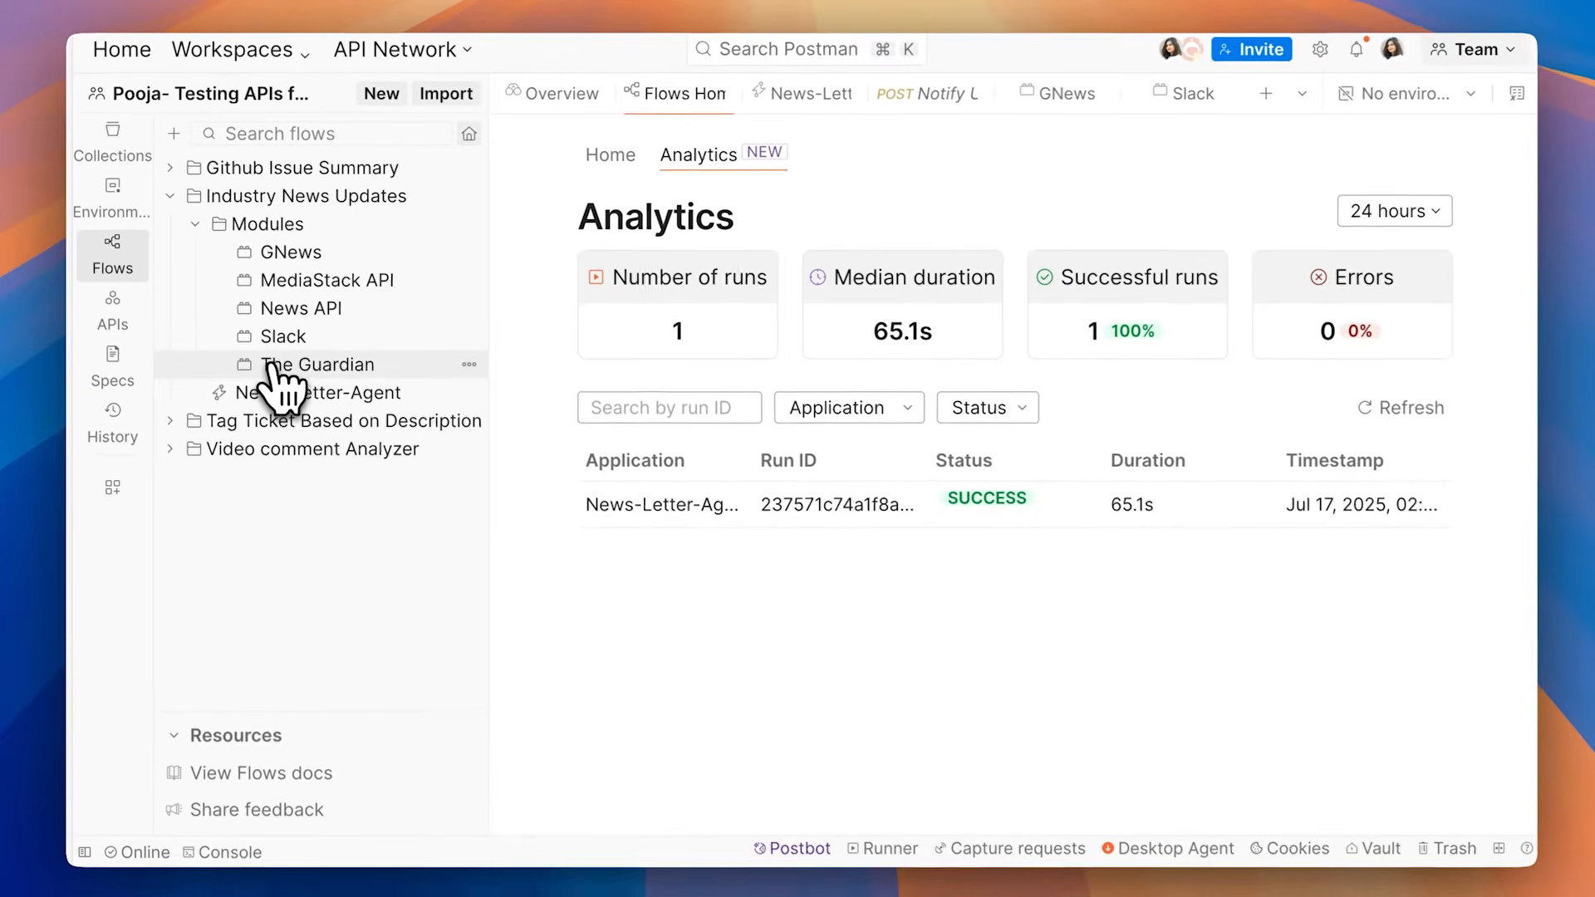
click(292, 393)
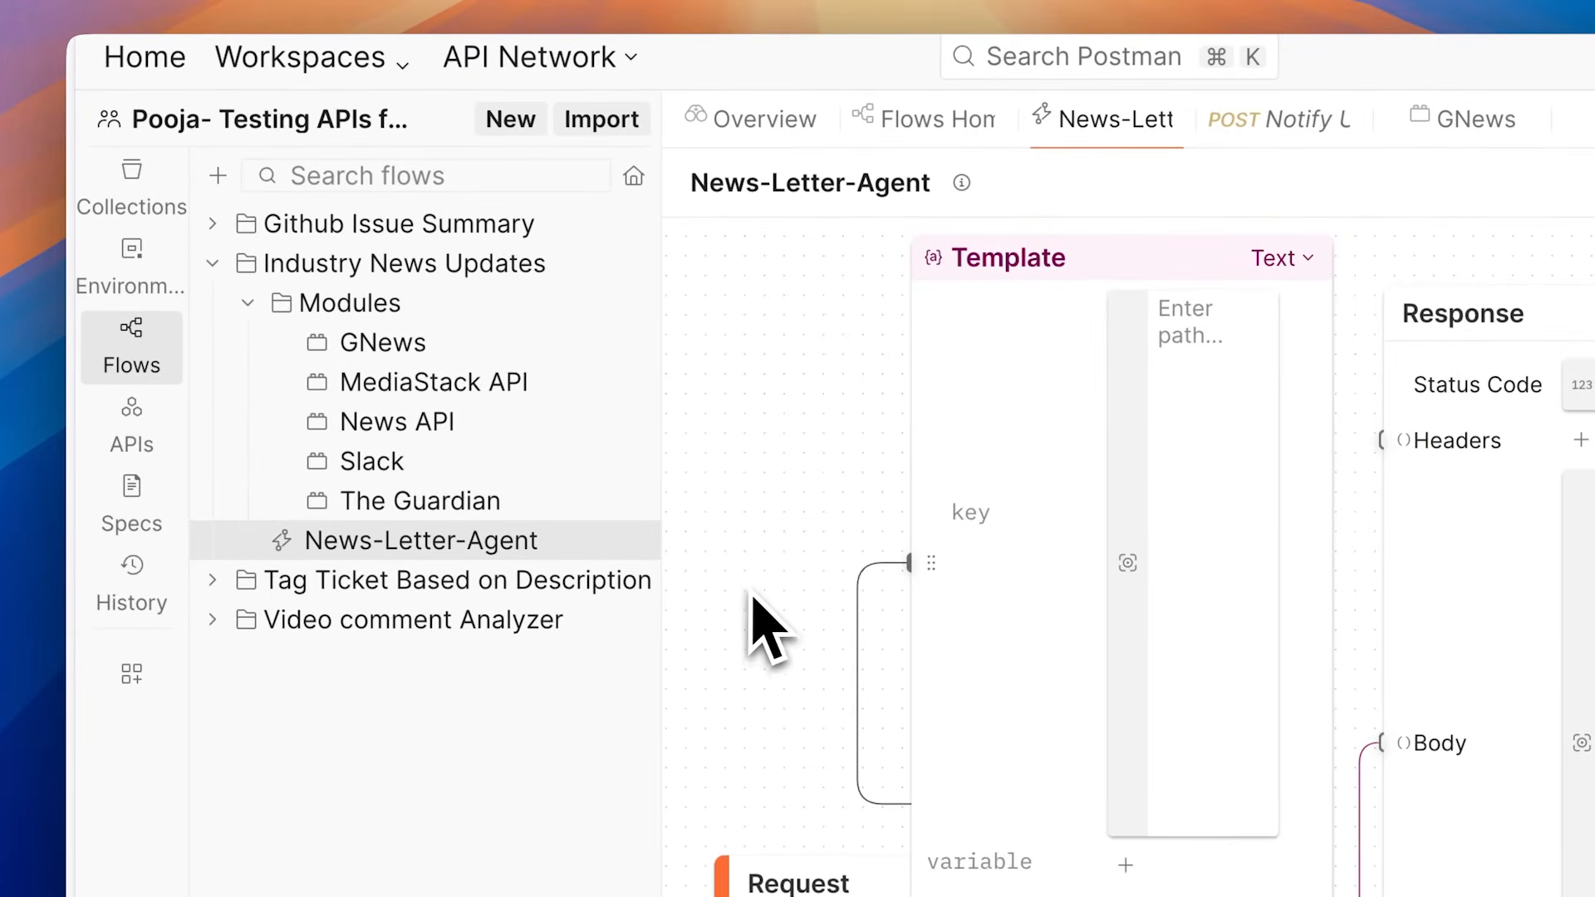
scroll(752, 619, down, 2)
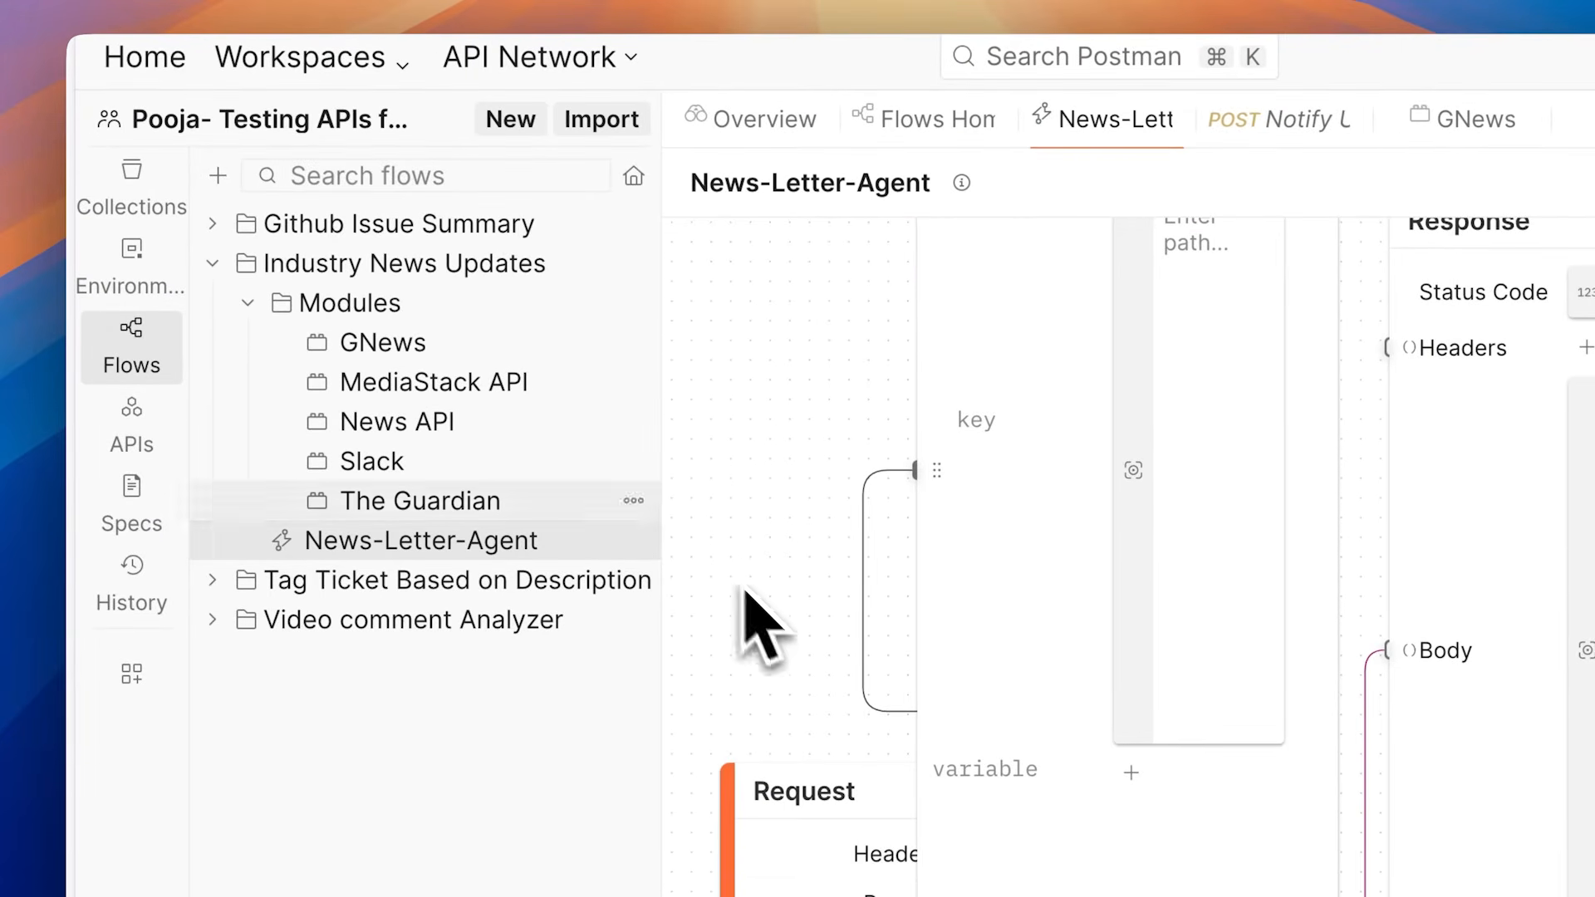
click(184, 0)
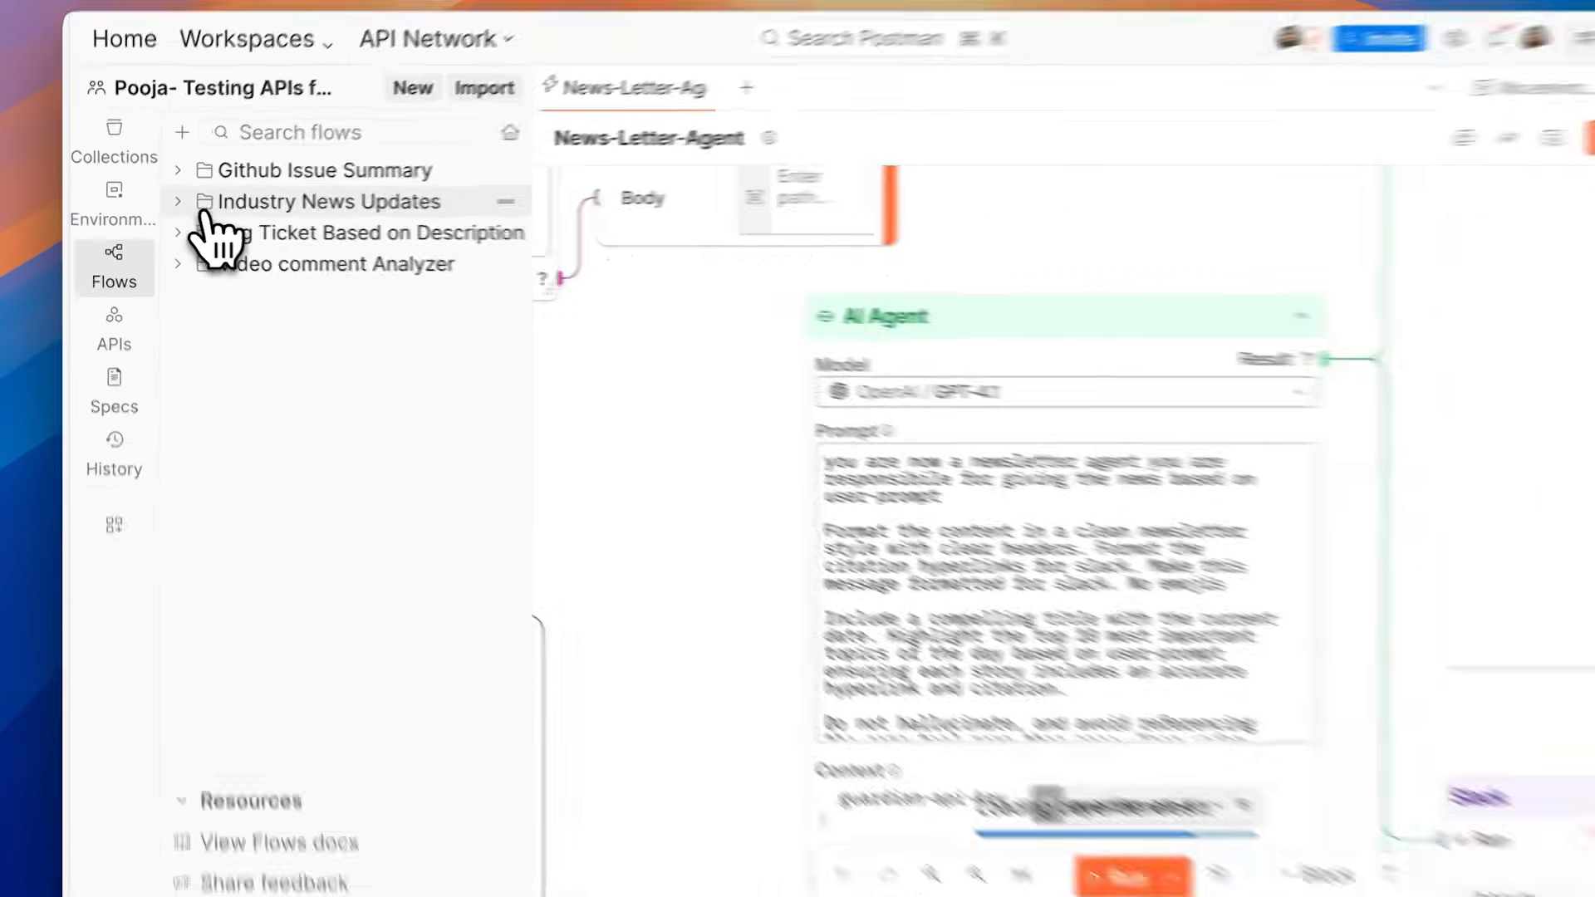
click(198, 206)
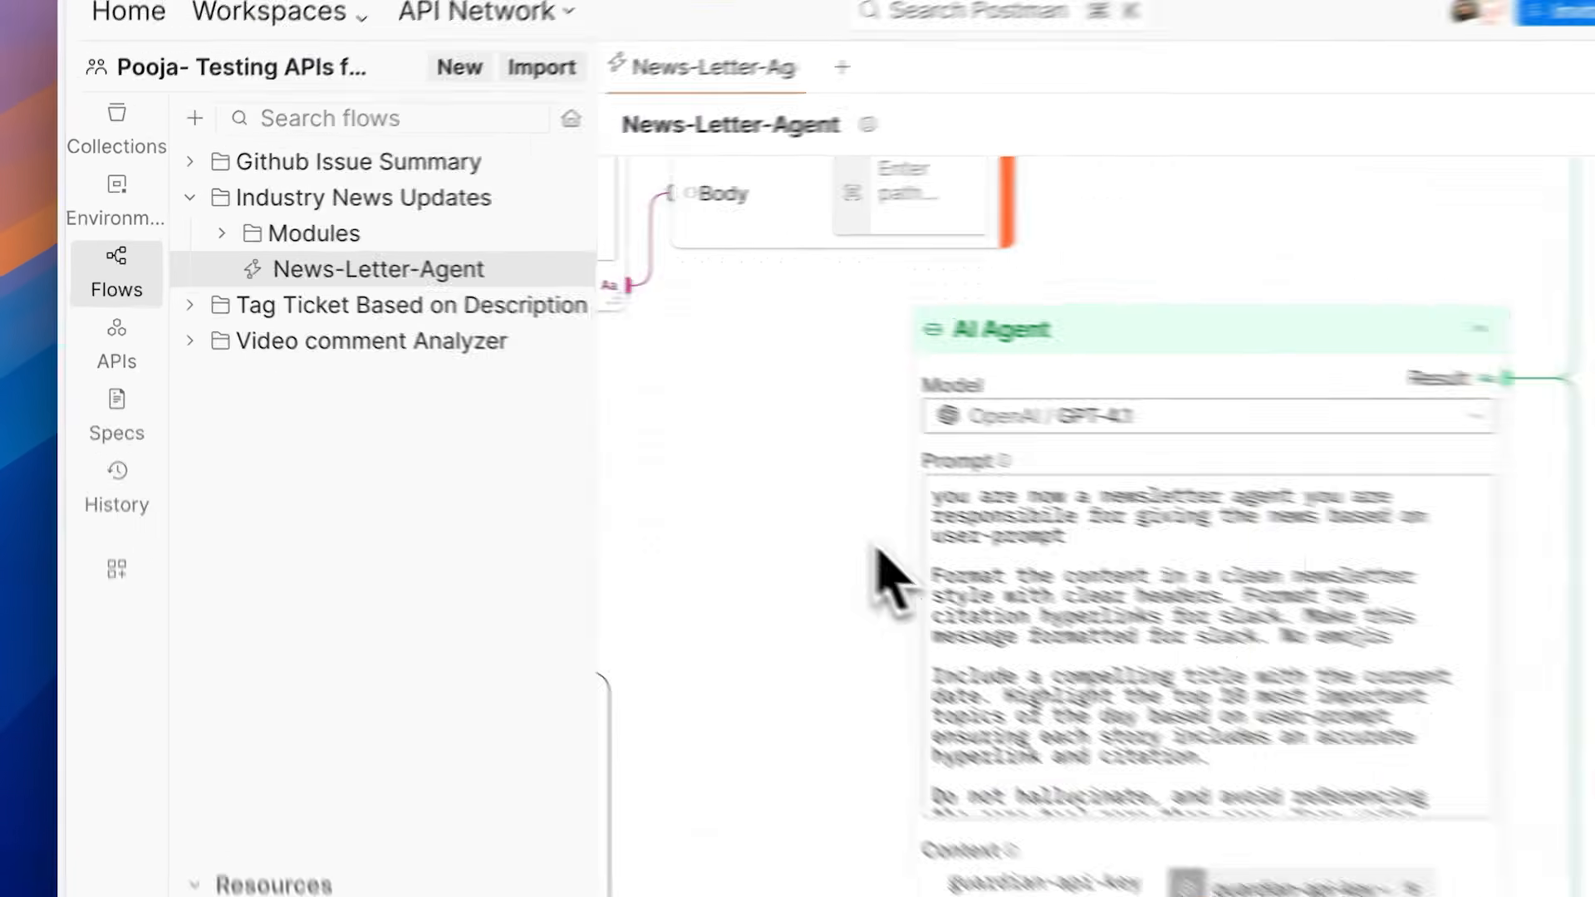
Step: Examine the AI Agent block's prompt, context variables and module tools in the News-Letter-Agent flow
scroll(879, 553, down, 3)
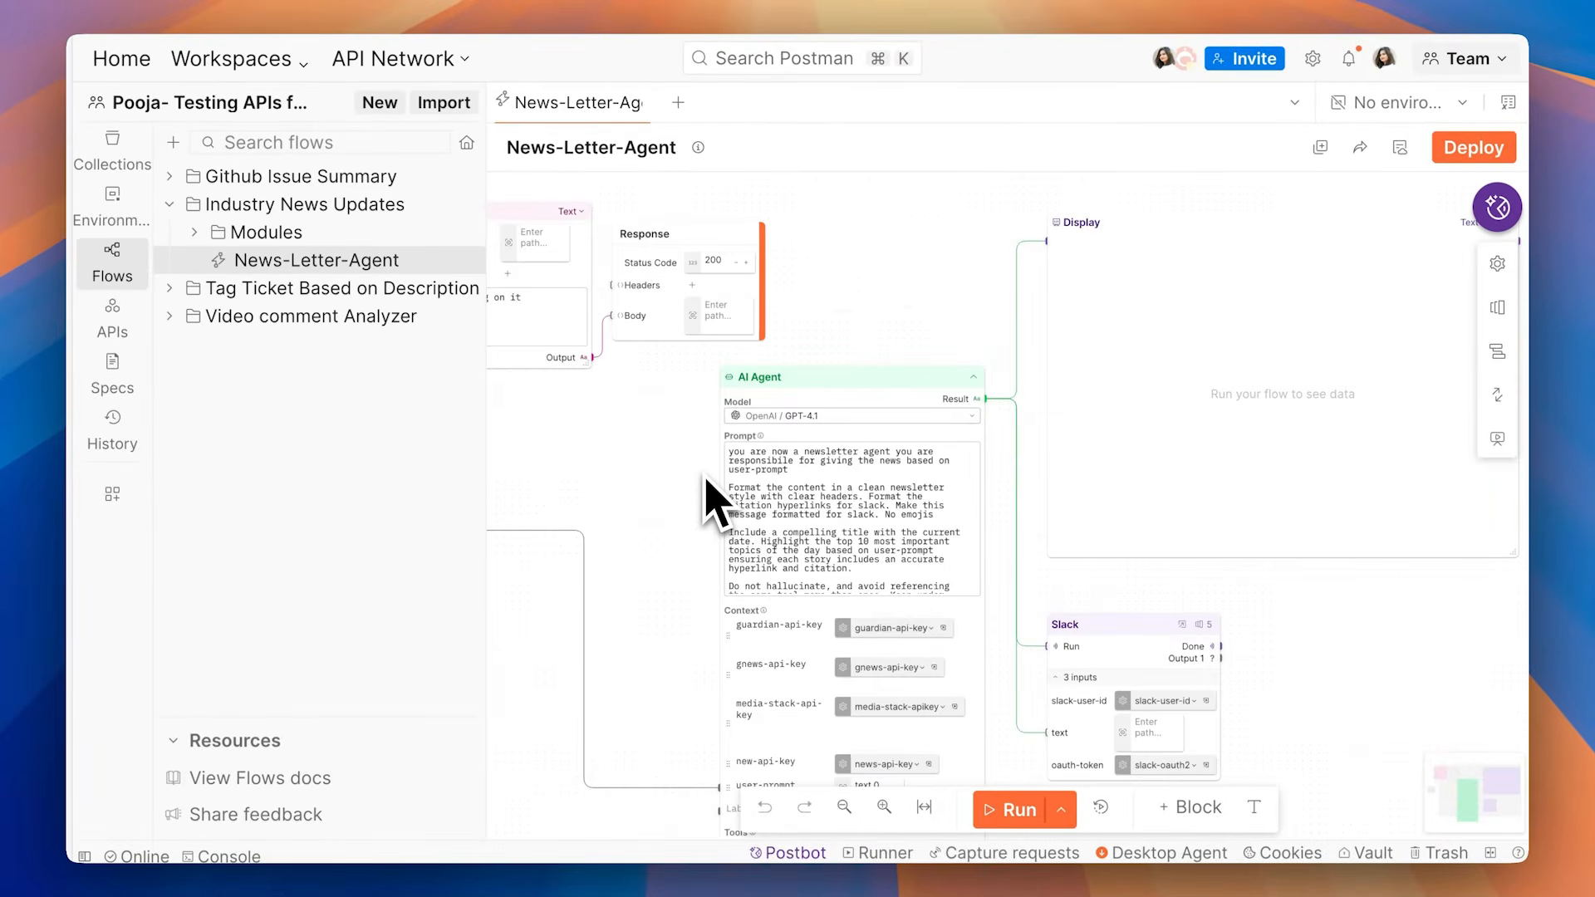
scroll(712, 503, left, 5)
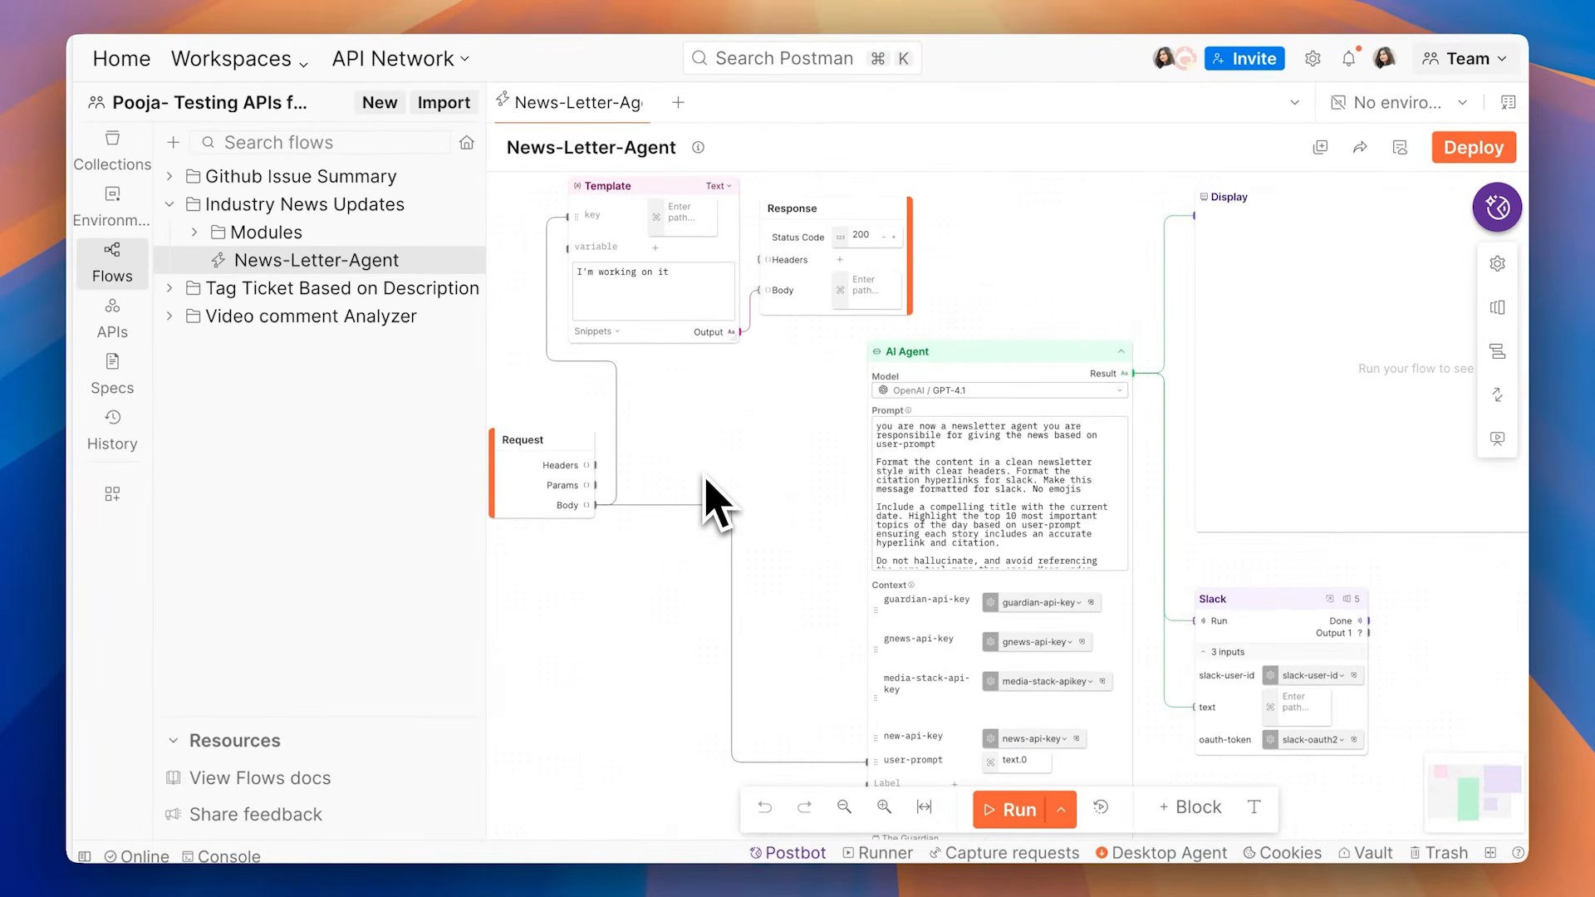
scroll(712, 502, down, 3)
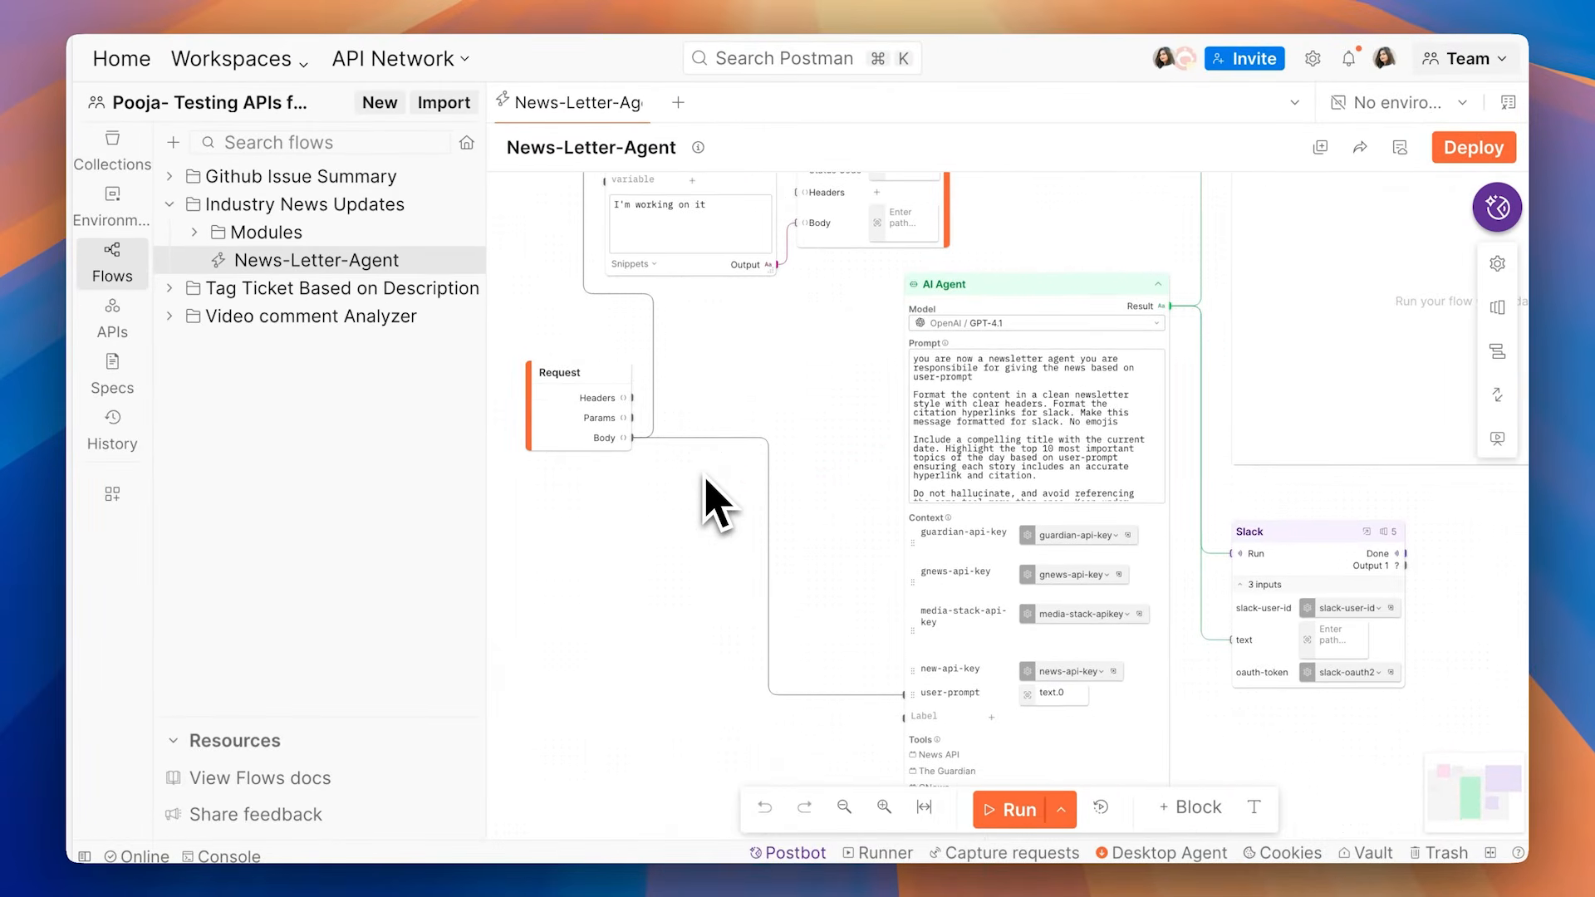
scroll(712, 503, down, 1)
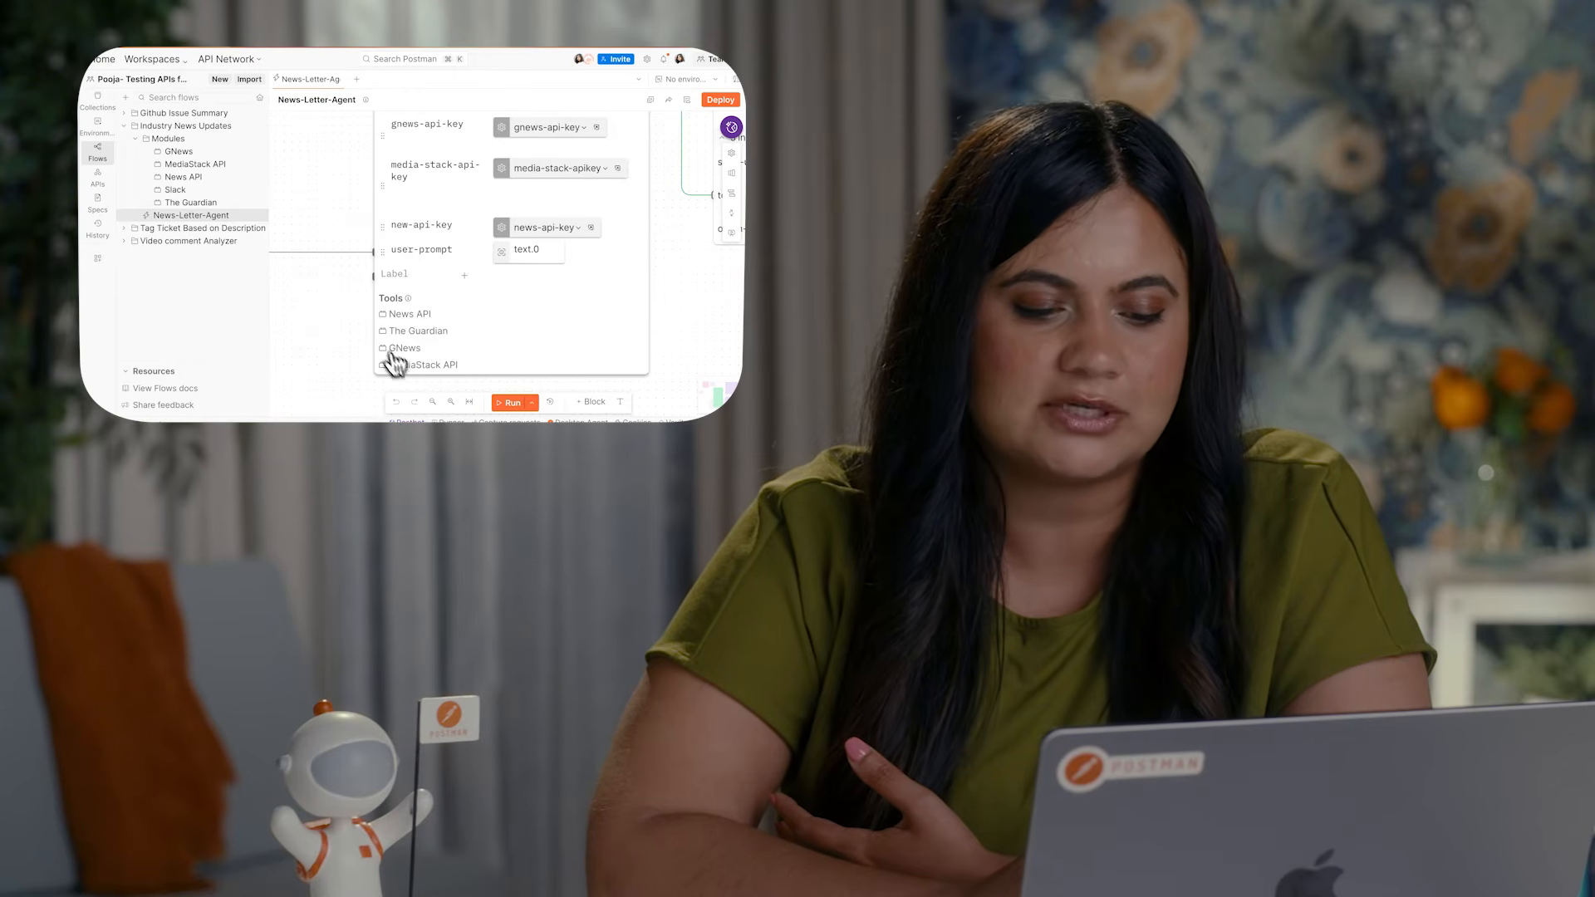
scroll(412, 314, up, 5)
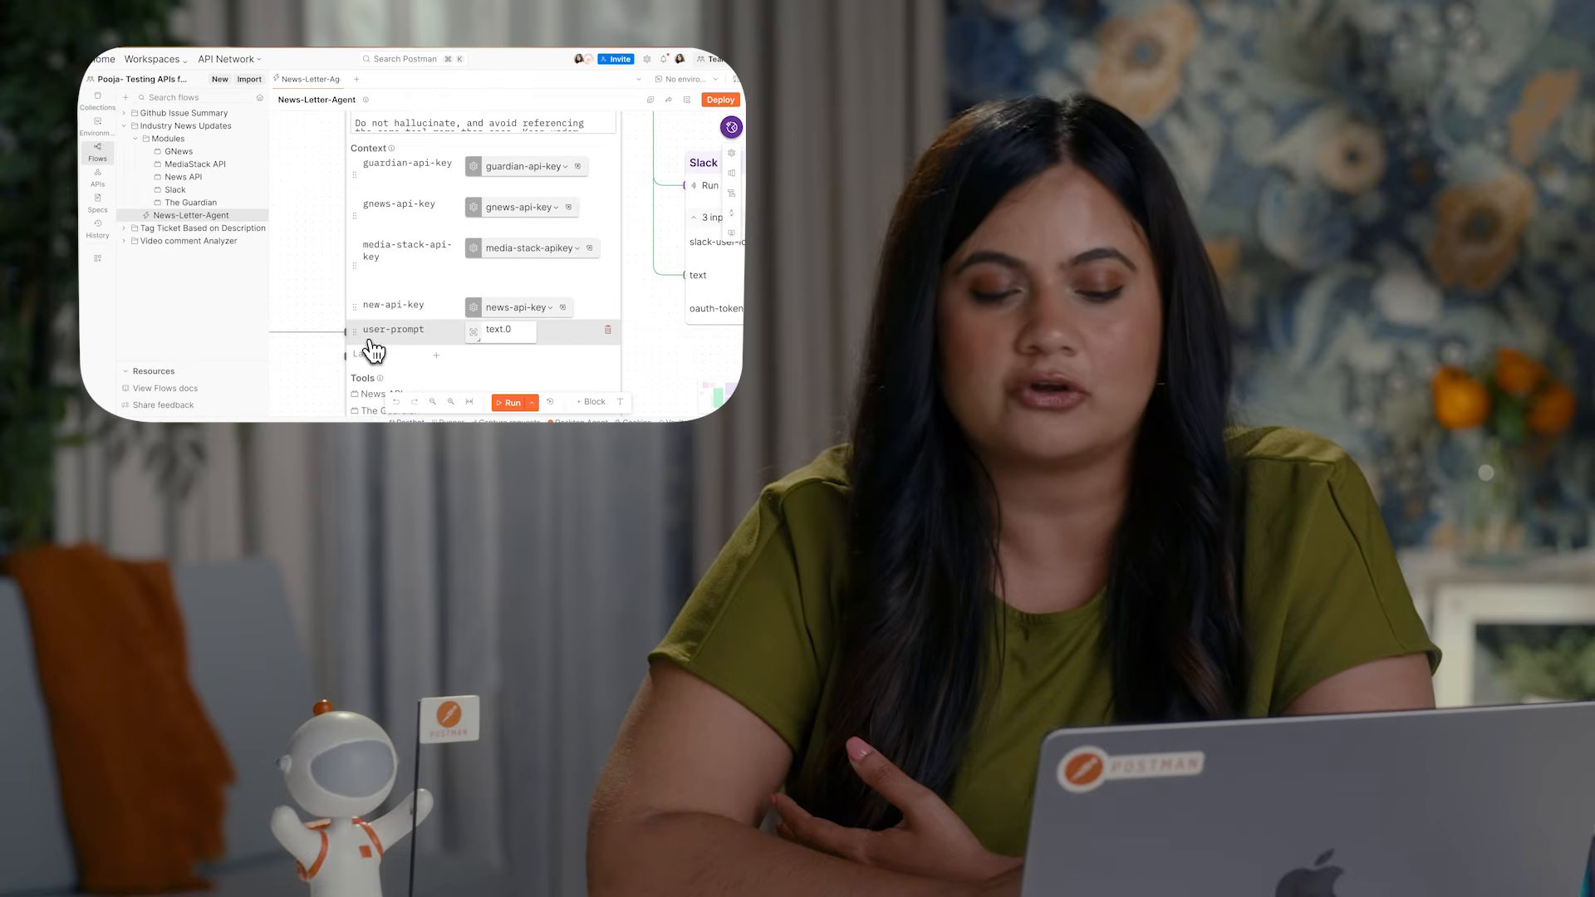
scroll(373, 349, up, 5)
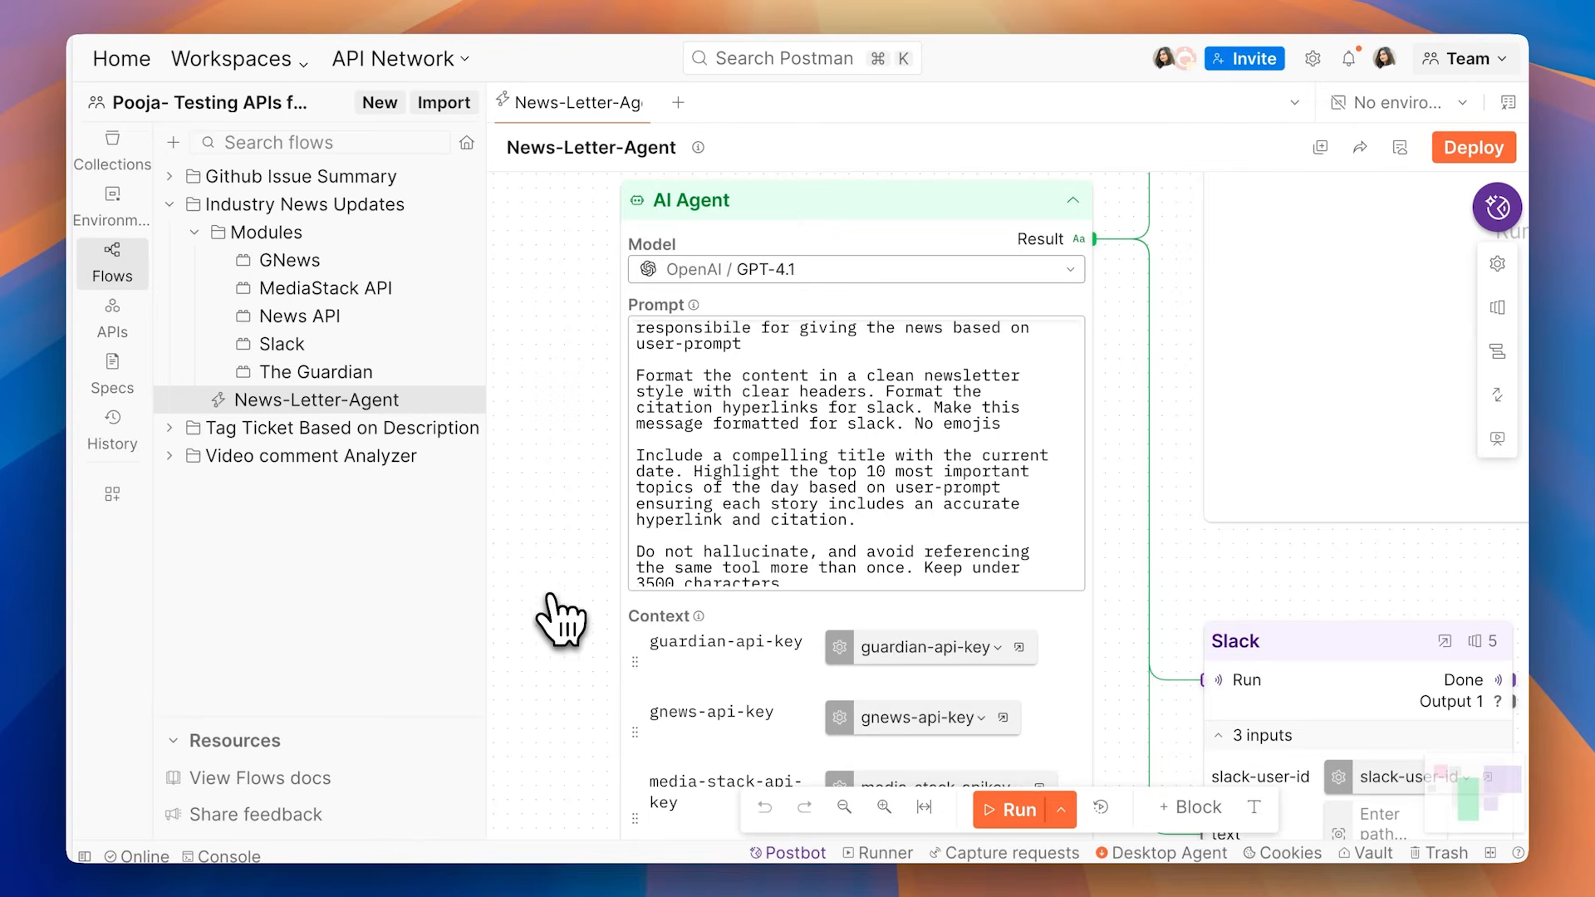
Step: Trace the connections from the Request block to the Template and AI Agent blocks, and on to the Display and Slack blocks
scroll(562, 623, down, 5)
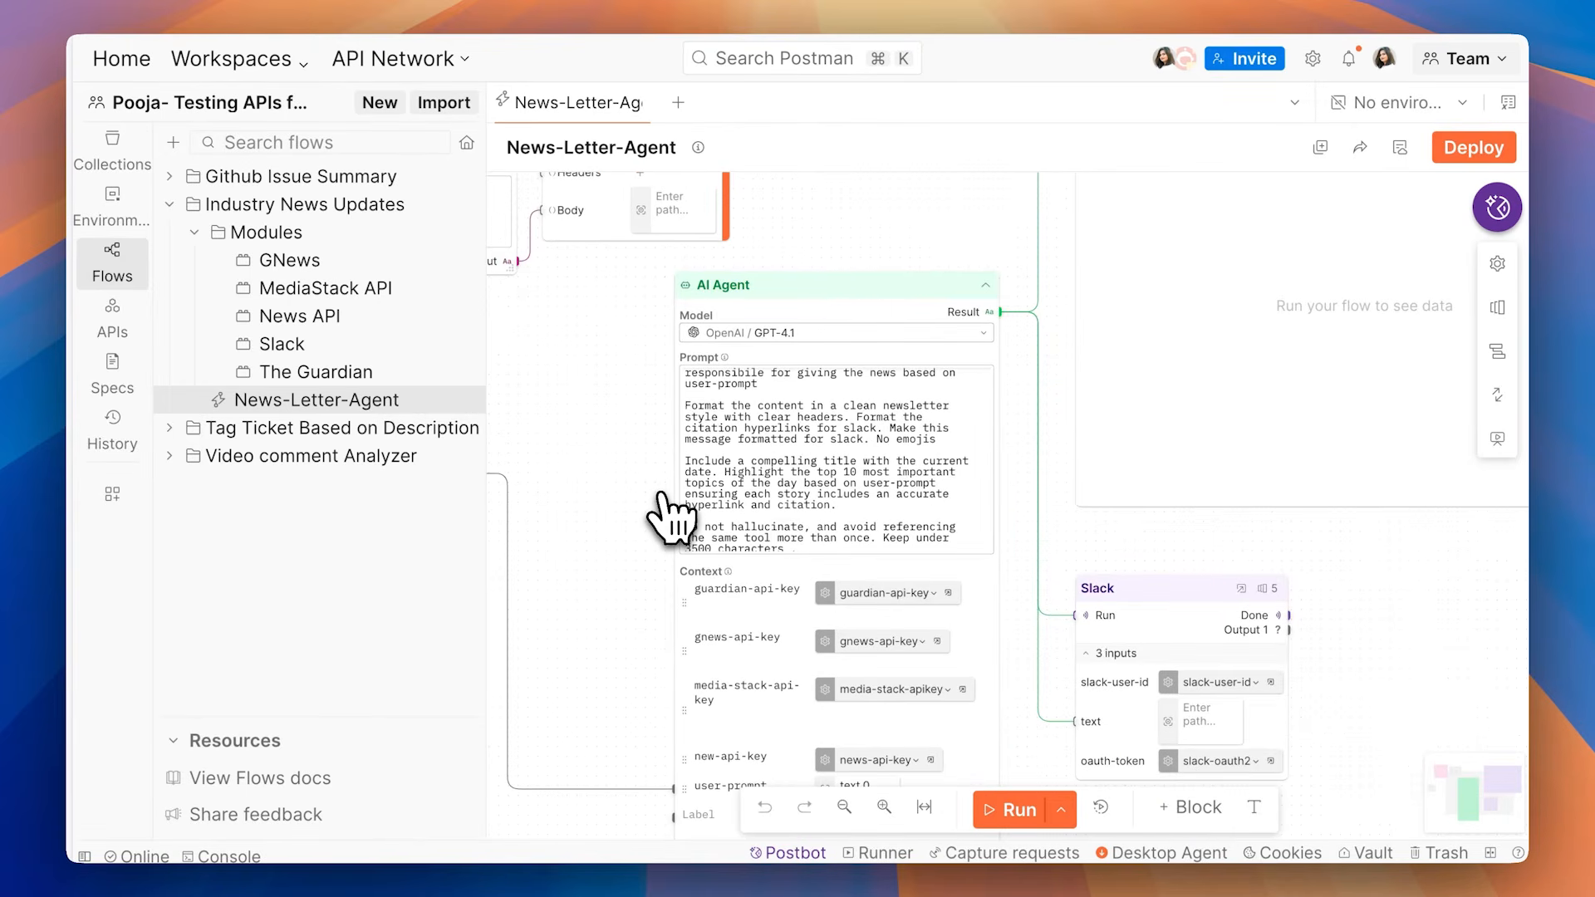
scroll(671, 520, down, 3)
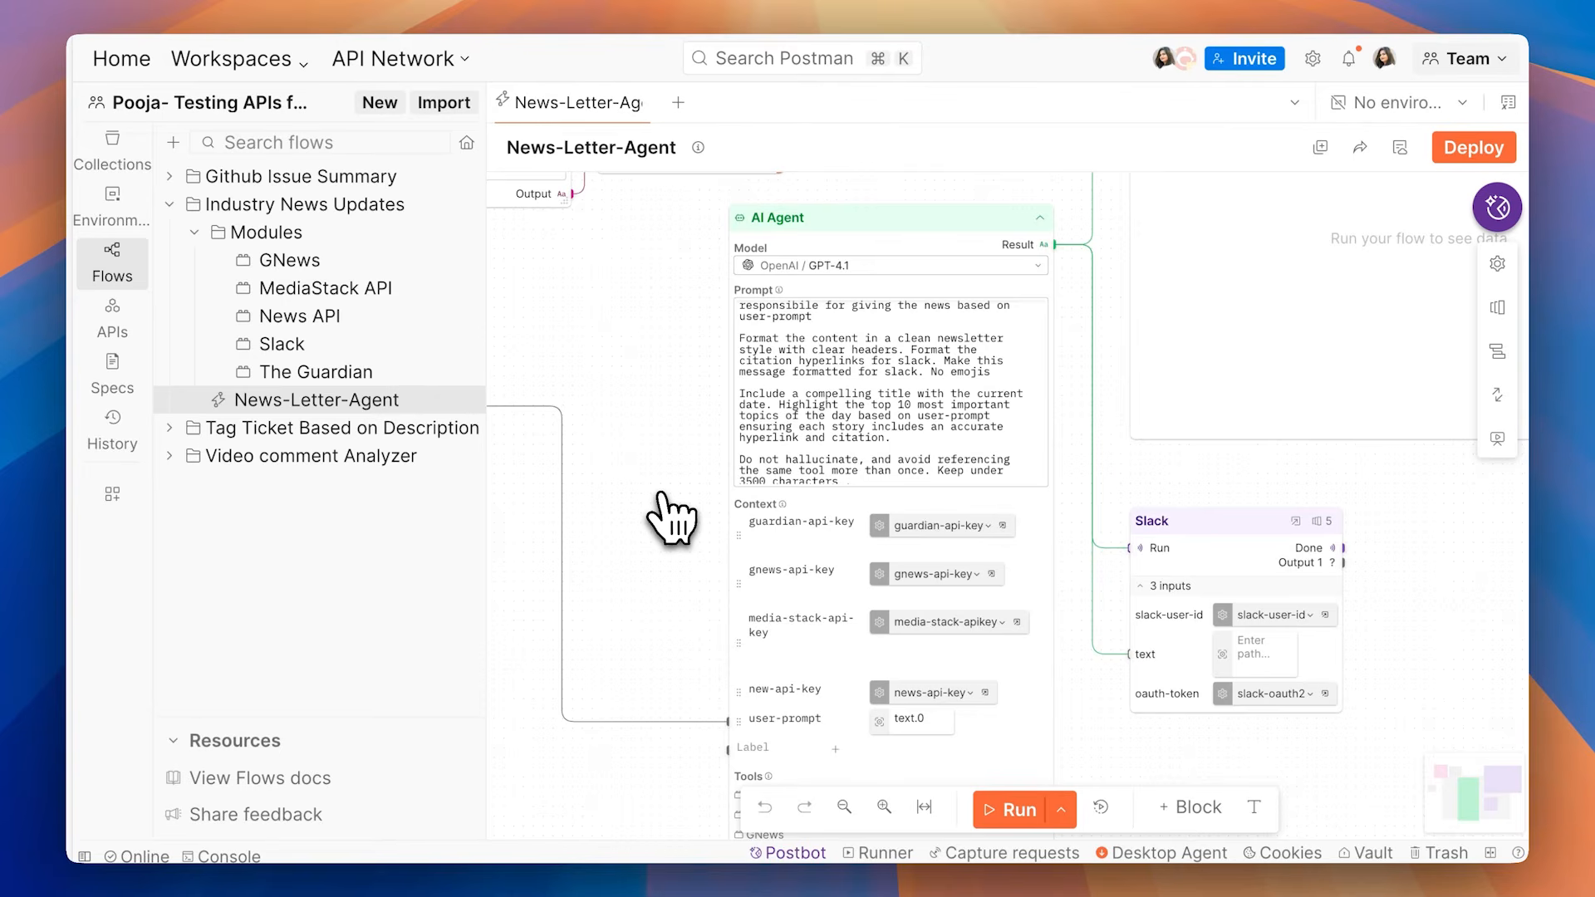
scroll(632, 532, down, 1)
scroll(631, 532, up, 2)
scroll(632, 532, down, 2)
scroll(639, 544, left, 5)
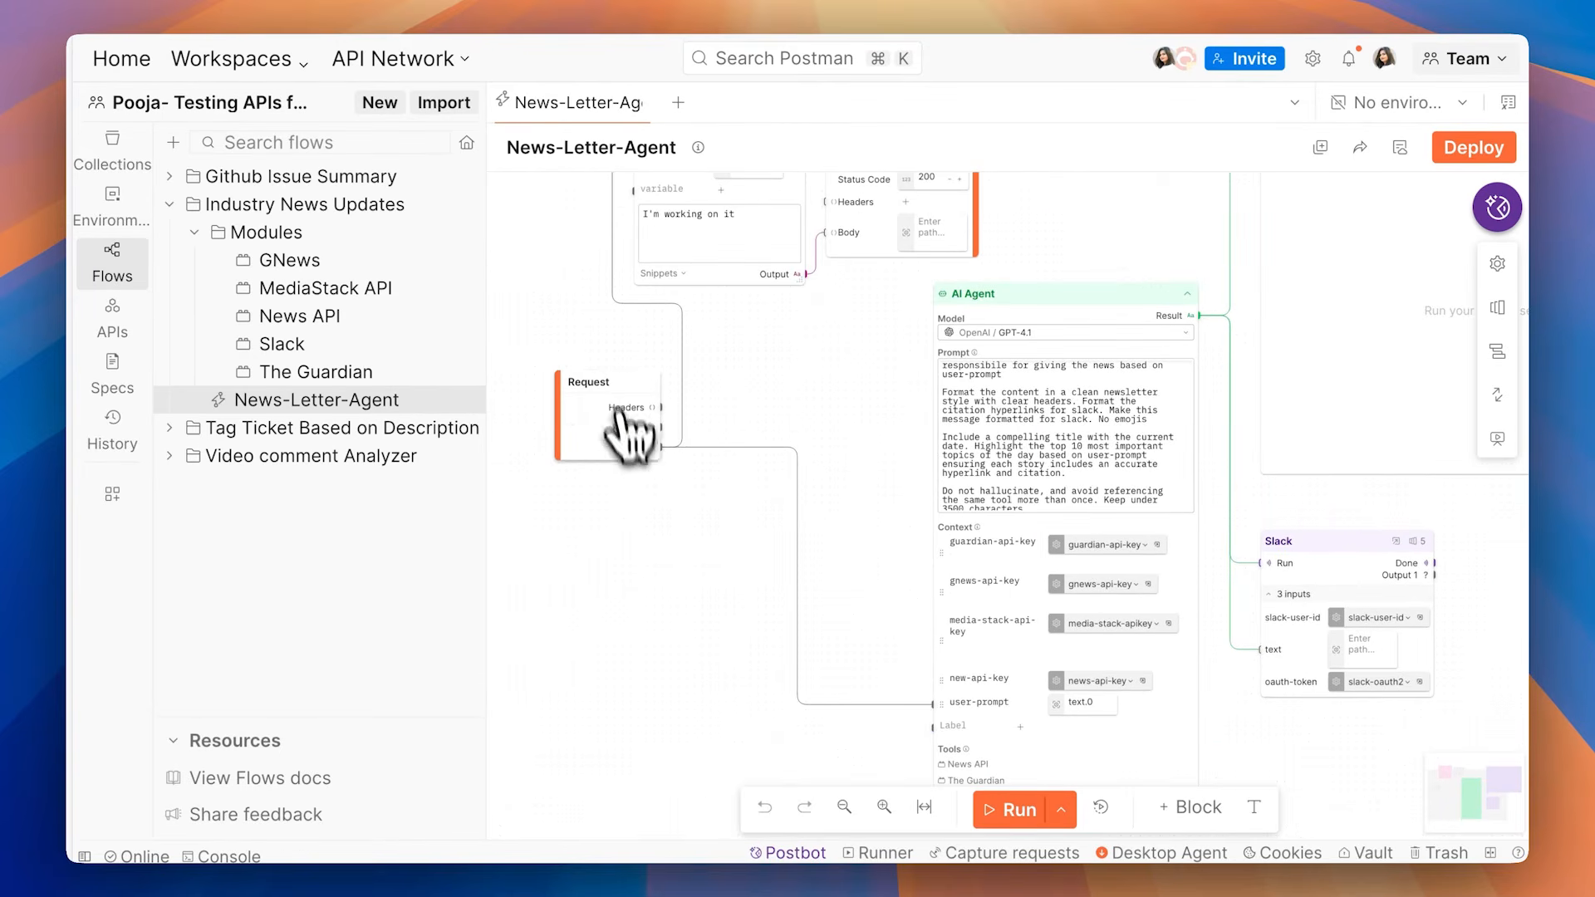
scroll(660, 425, up, 2)
scroll(660, 426, right, 1)
scroll(665, 420, down, 3)
scroll(665, 420, right, 1)
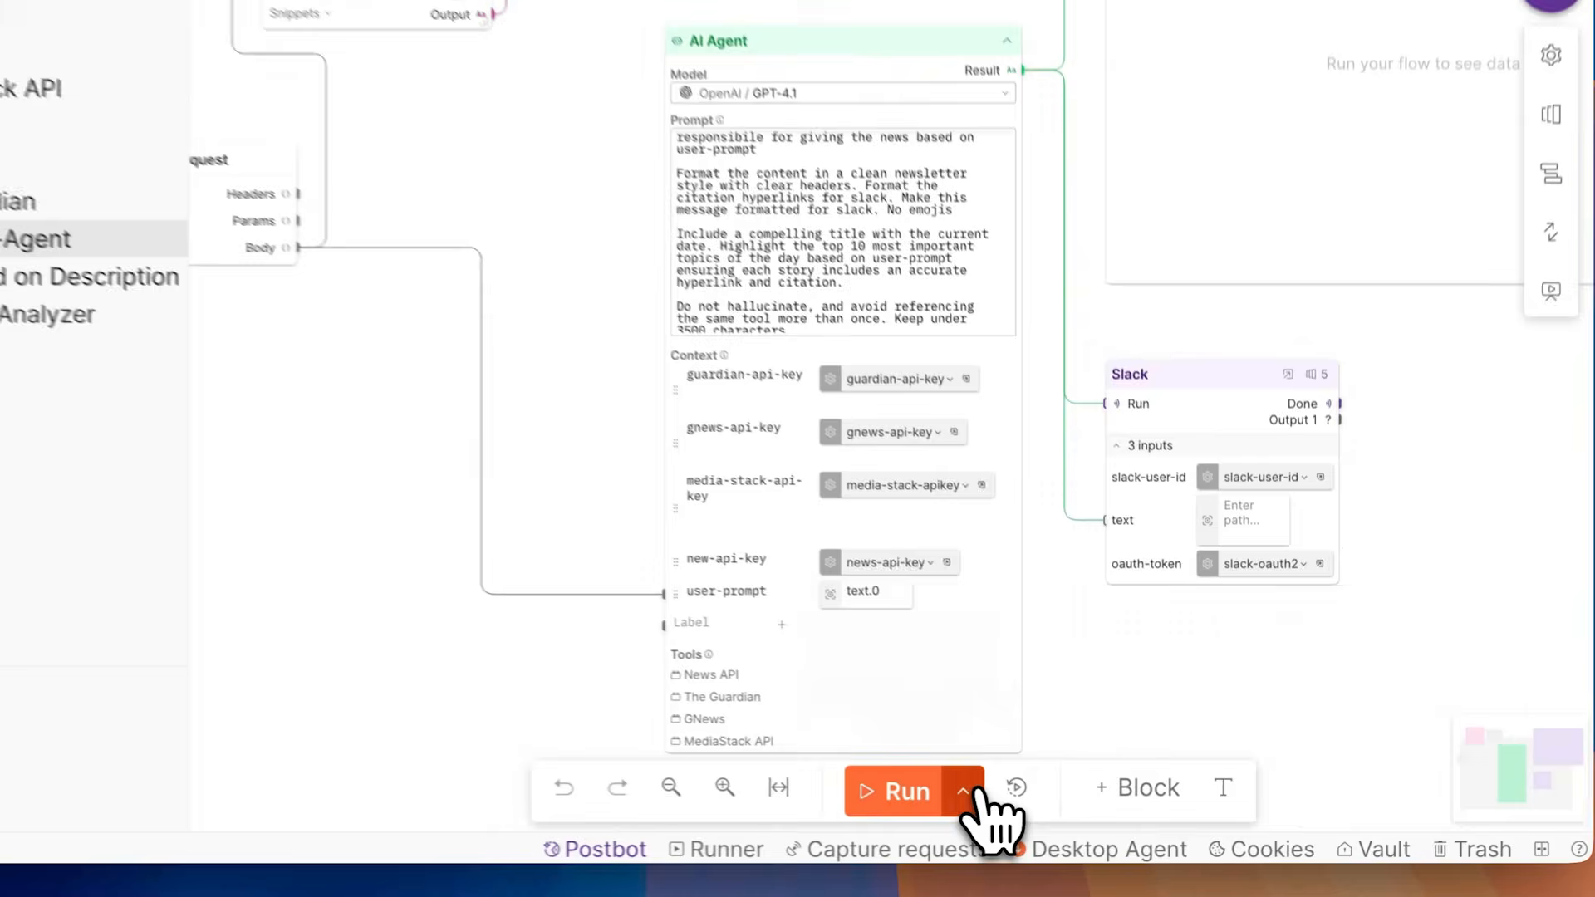
Step: Run the News-Letter-Agent flow with its saved Box Office News scenario and close the scenario list
click(1061, 810)
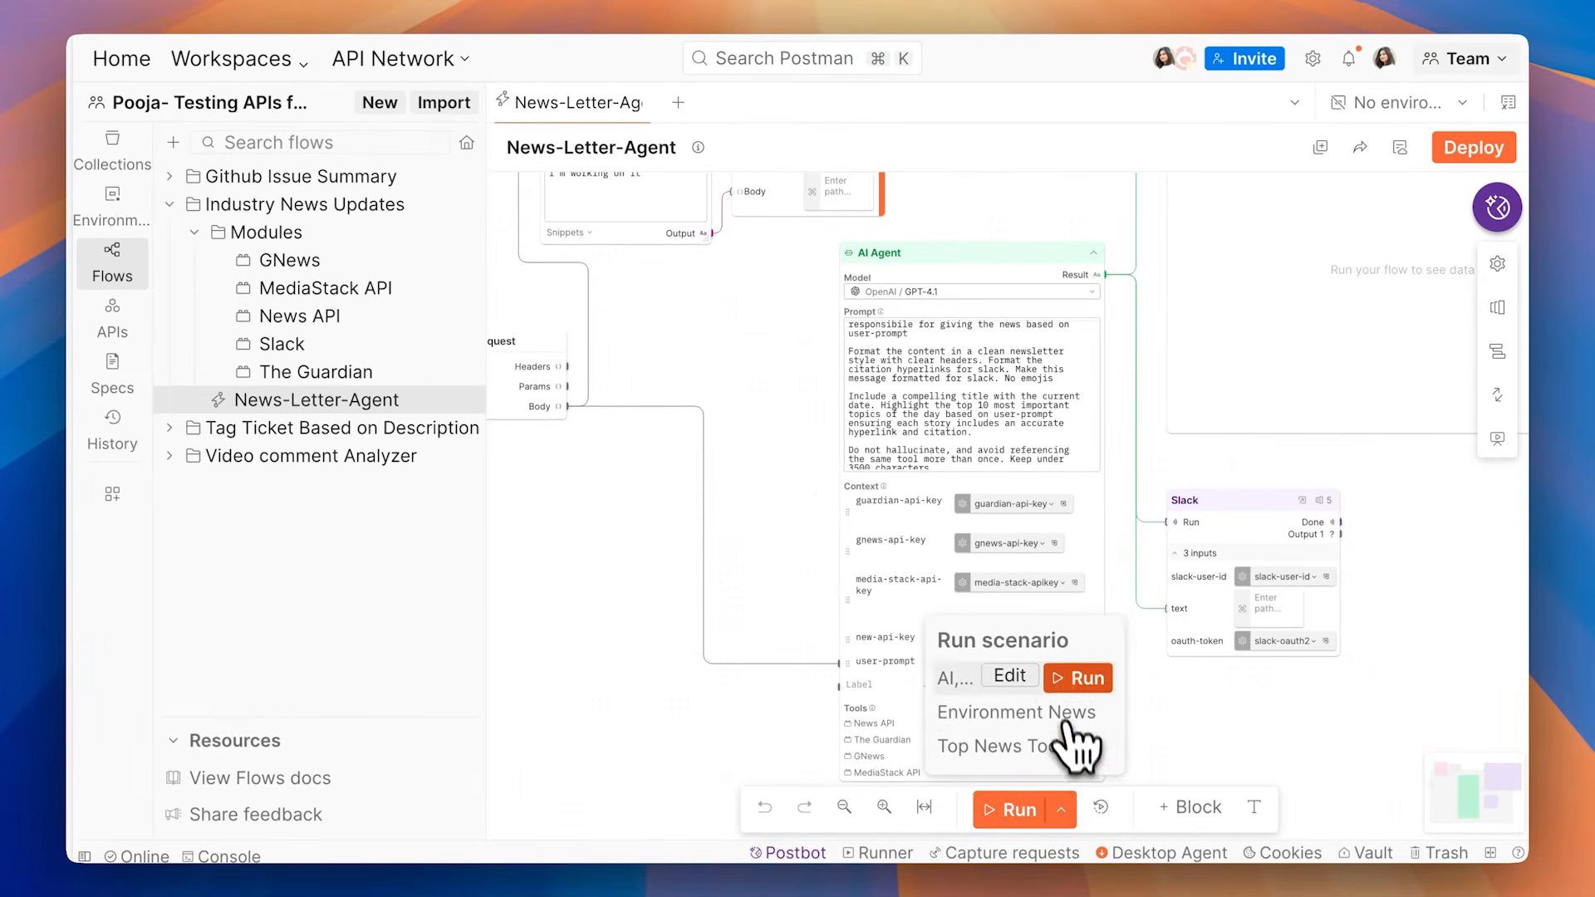
mouse_move(1039, 752)
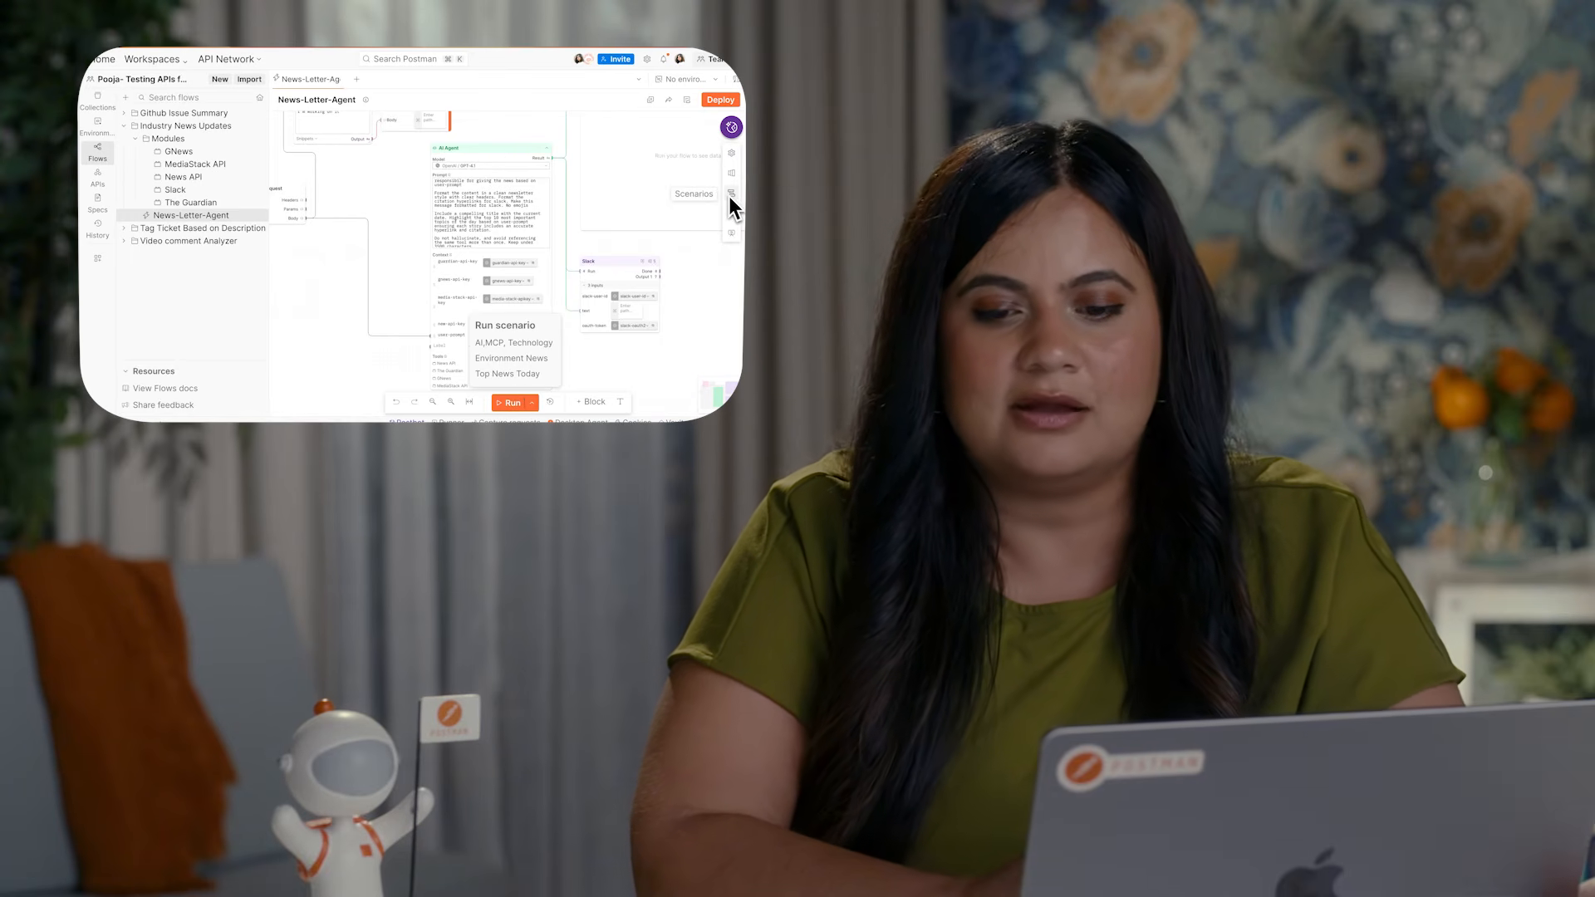
click(731, 195)
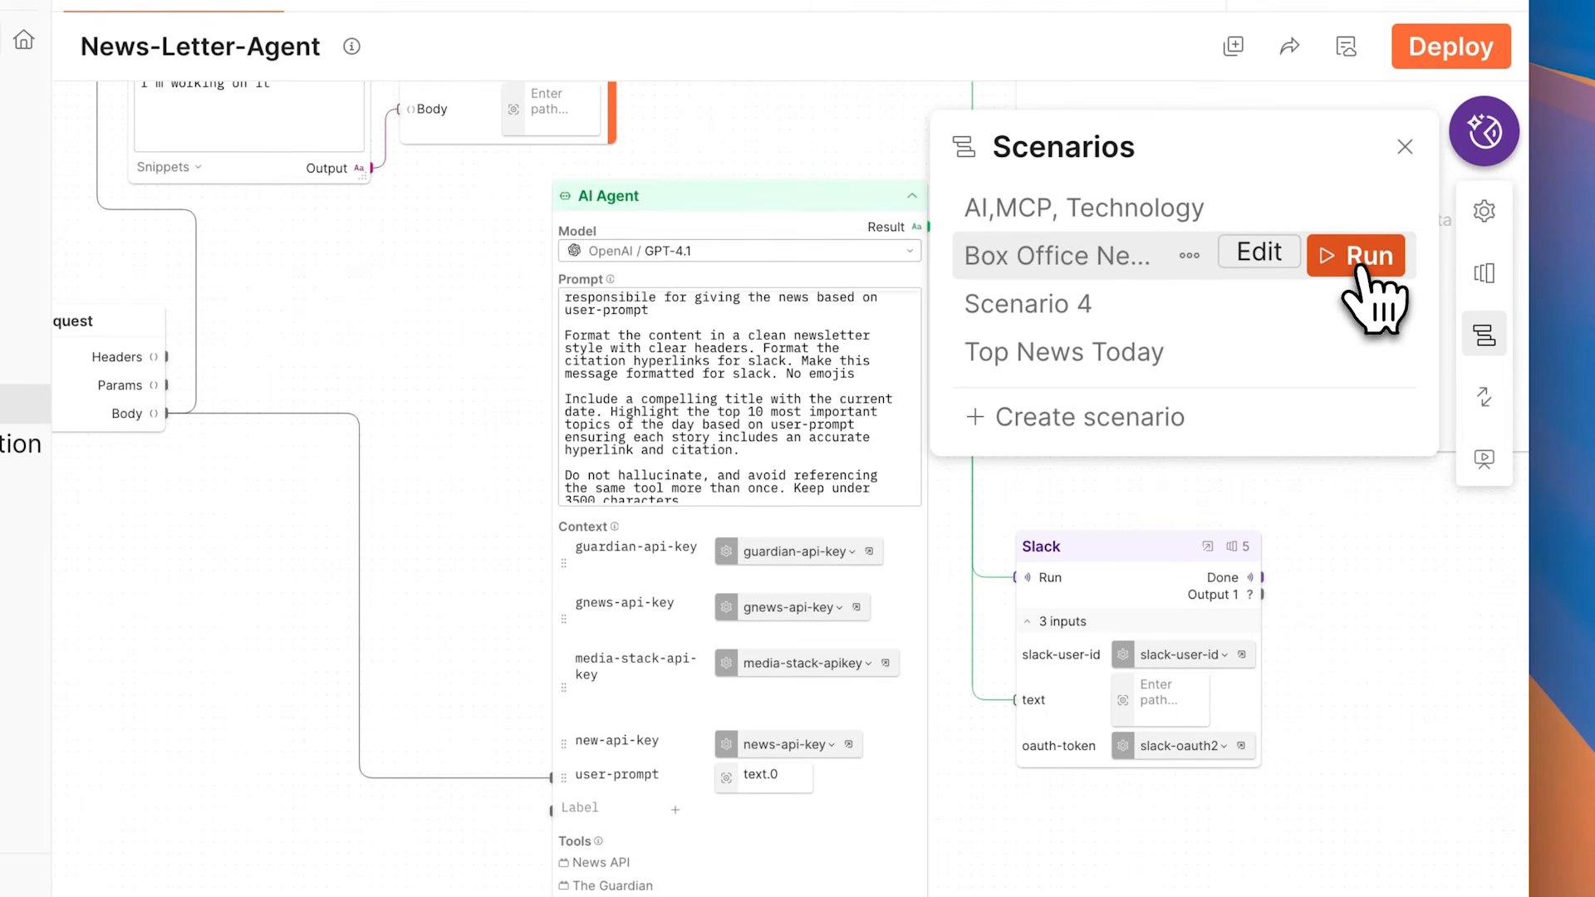
click(1358, 264)
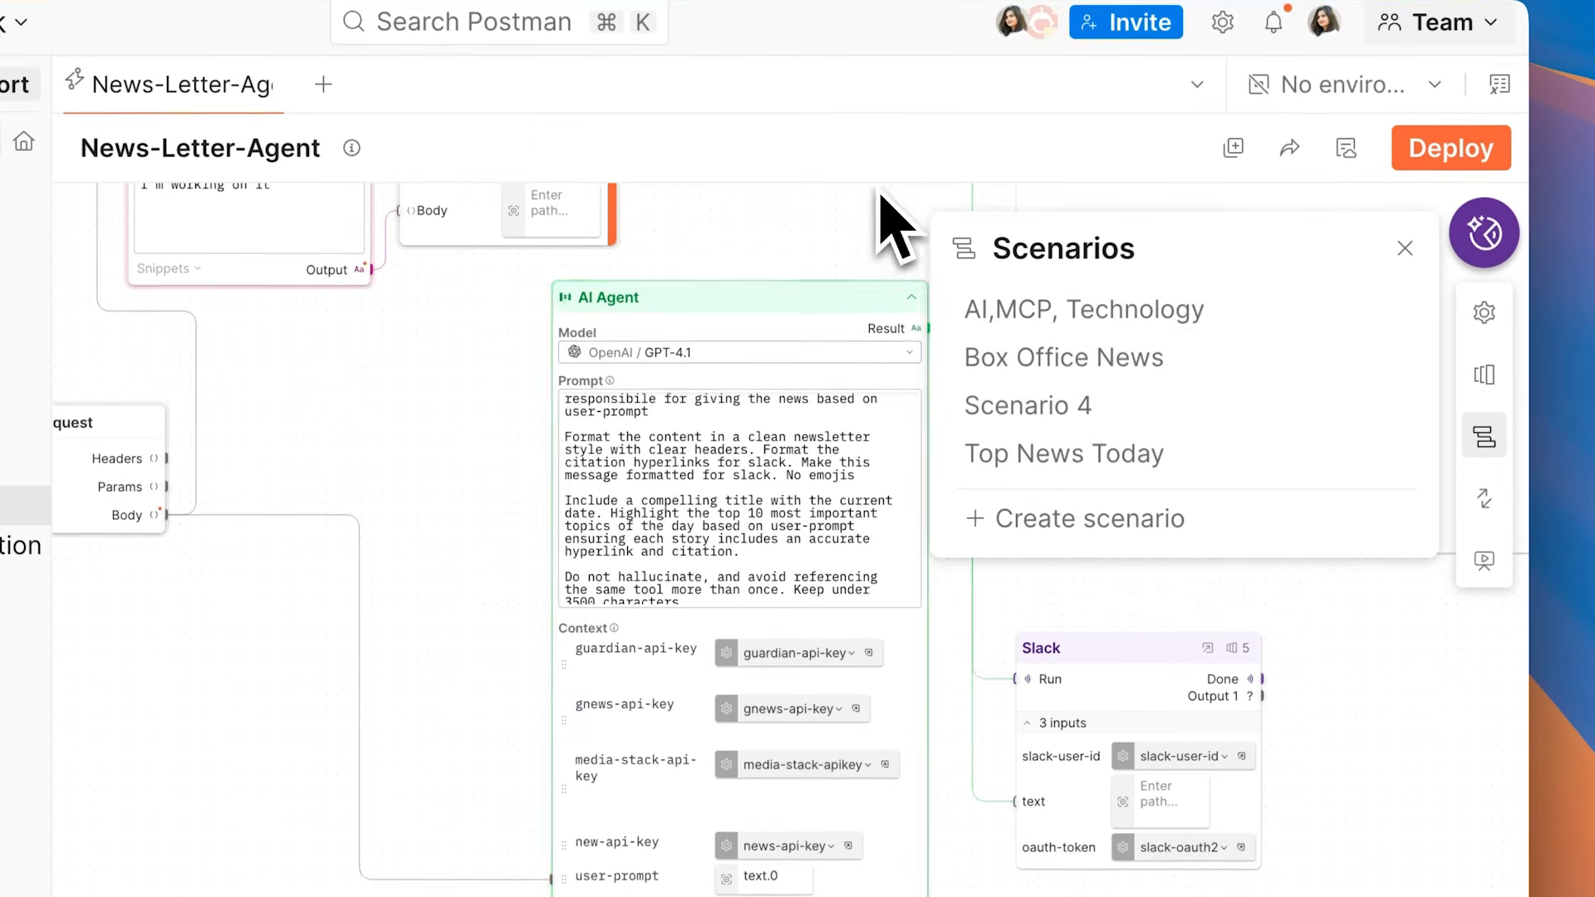
click(1405, 248)
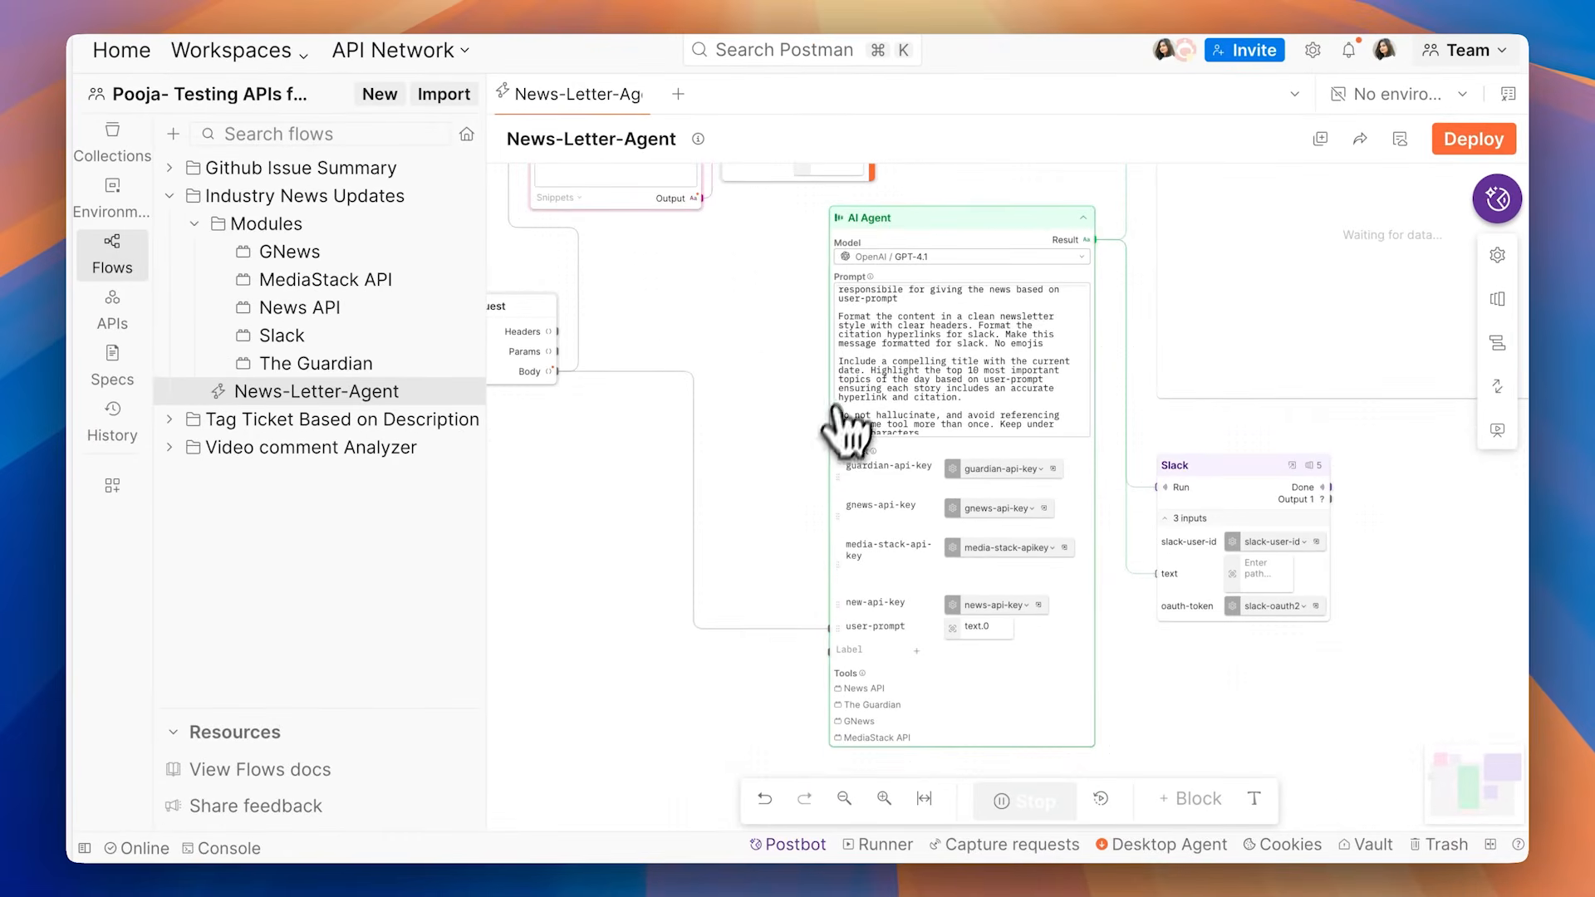
scroll(751, 710, down, 2)
scroll(750, 710, right, 3)
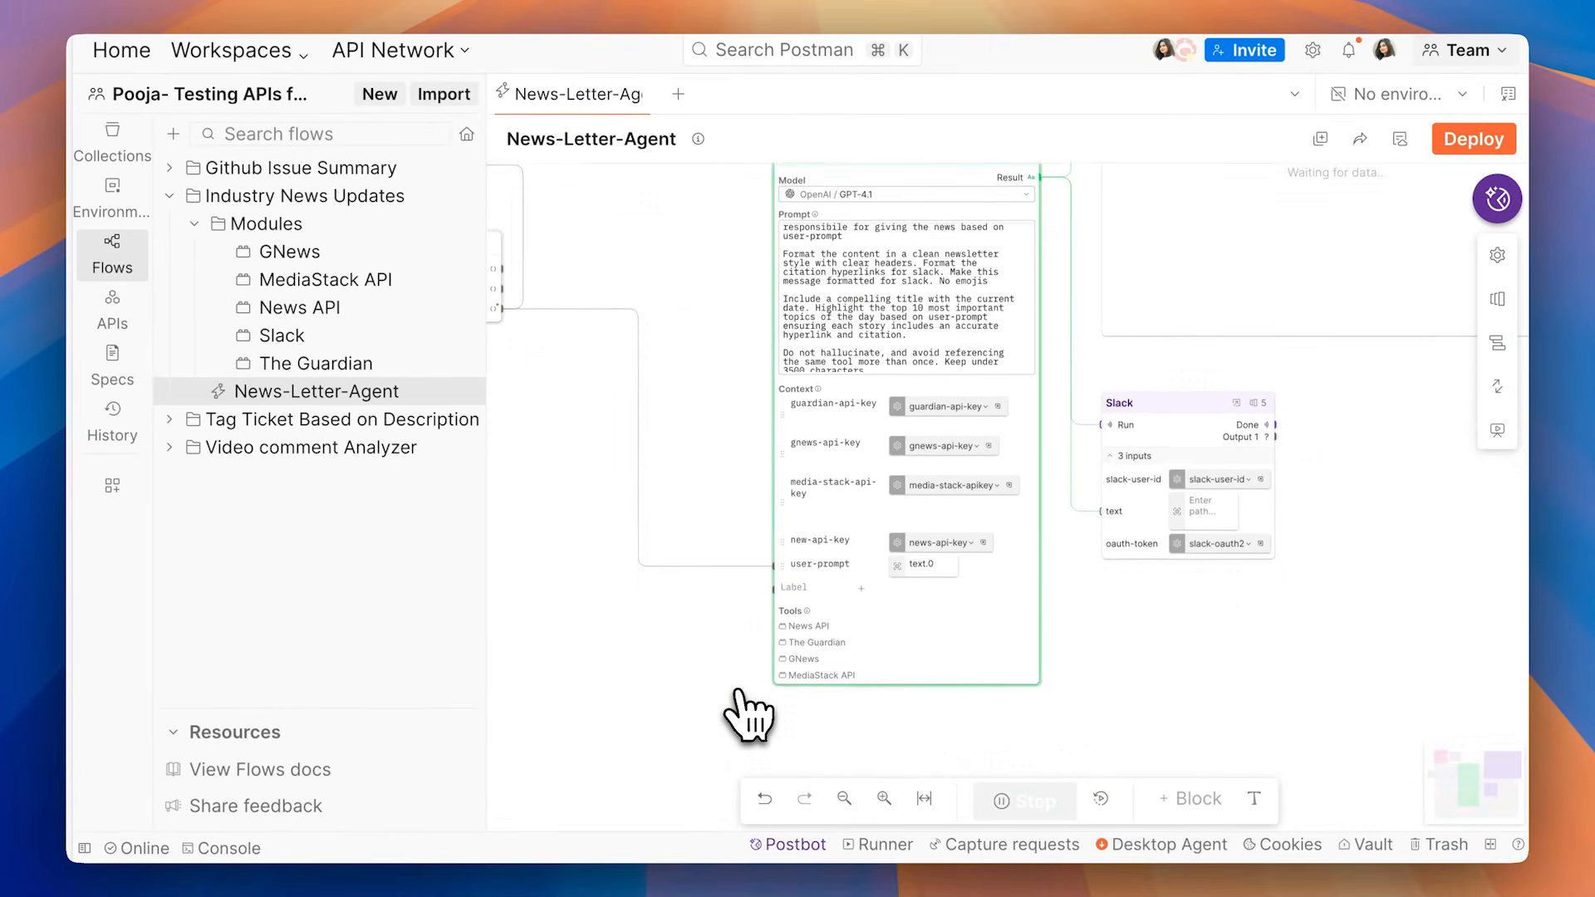
Step: Follow the running News-Letter-Agent flow and read the newsletter produced in its Display block
scroll(703, 709, right, 2)
scroll(703, 710, right, 2)
scroll(703, 711, up, 2)
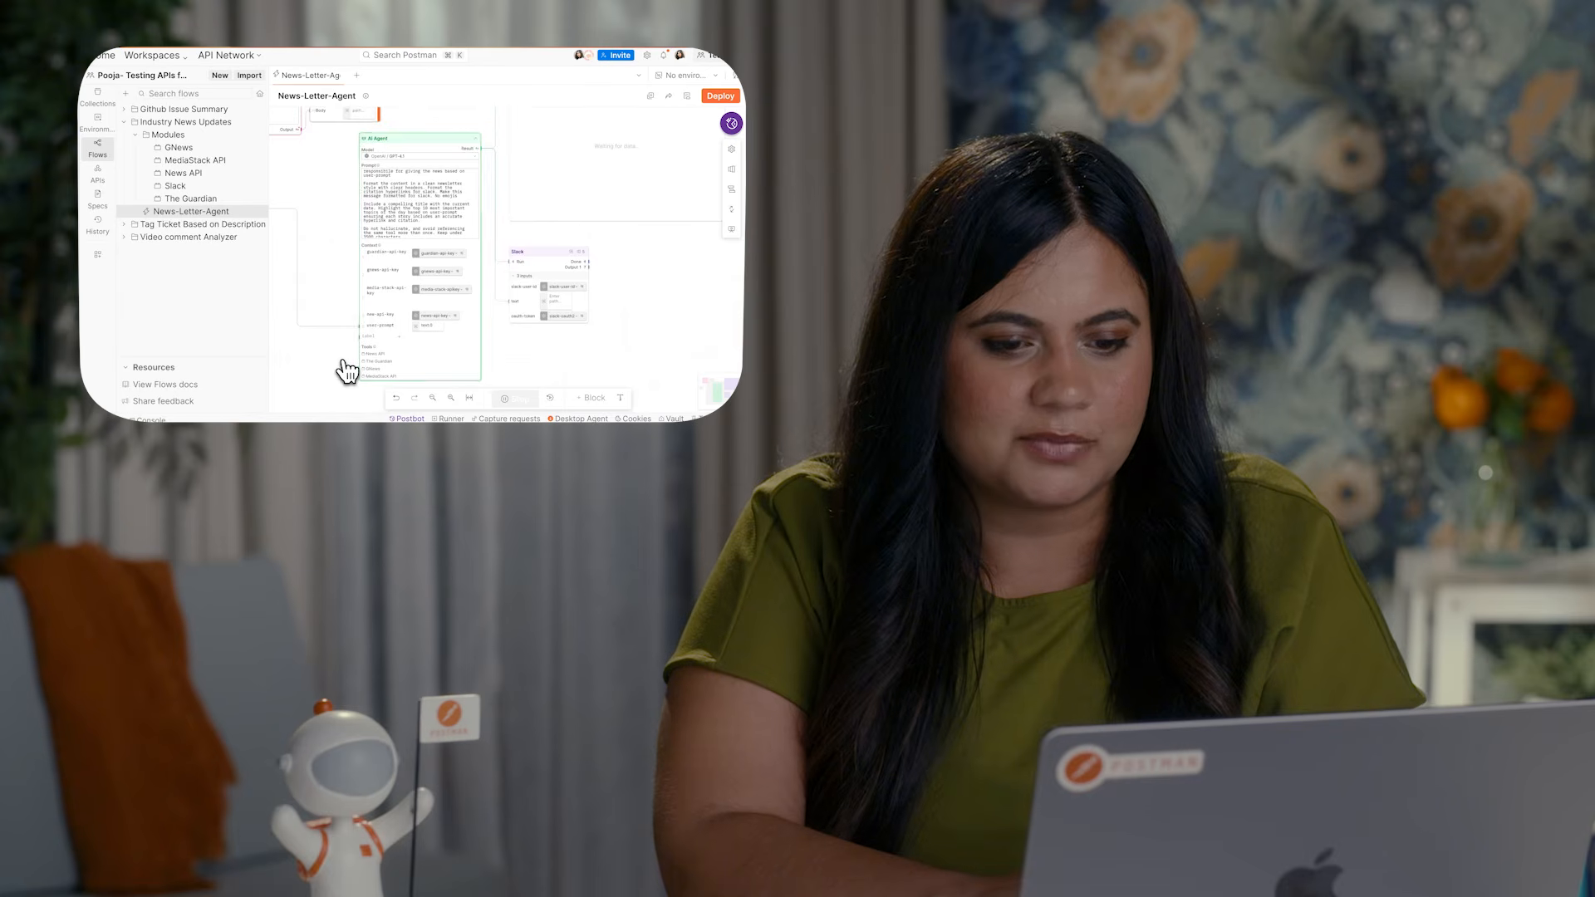
scroll(347, 372, up, 2)
scroll(347, 372, right, 1)
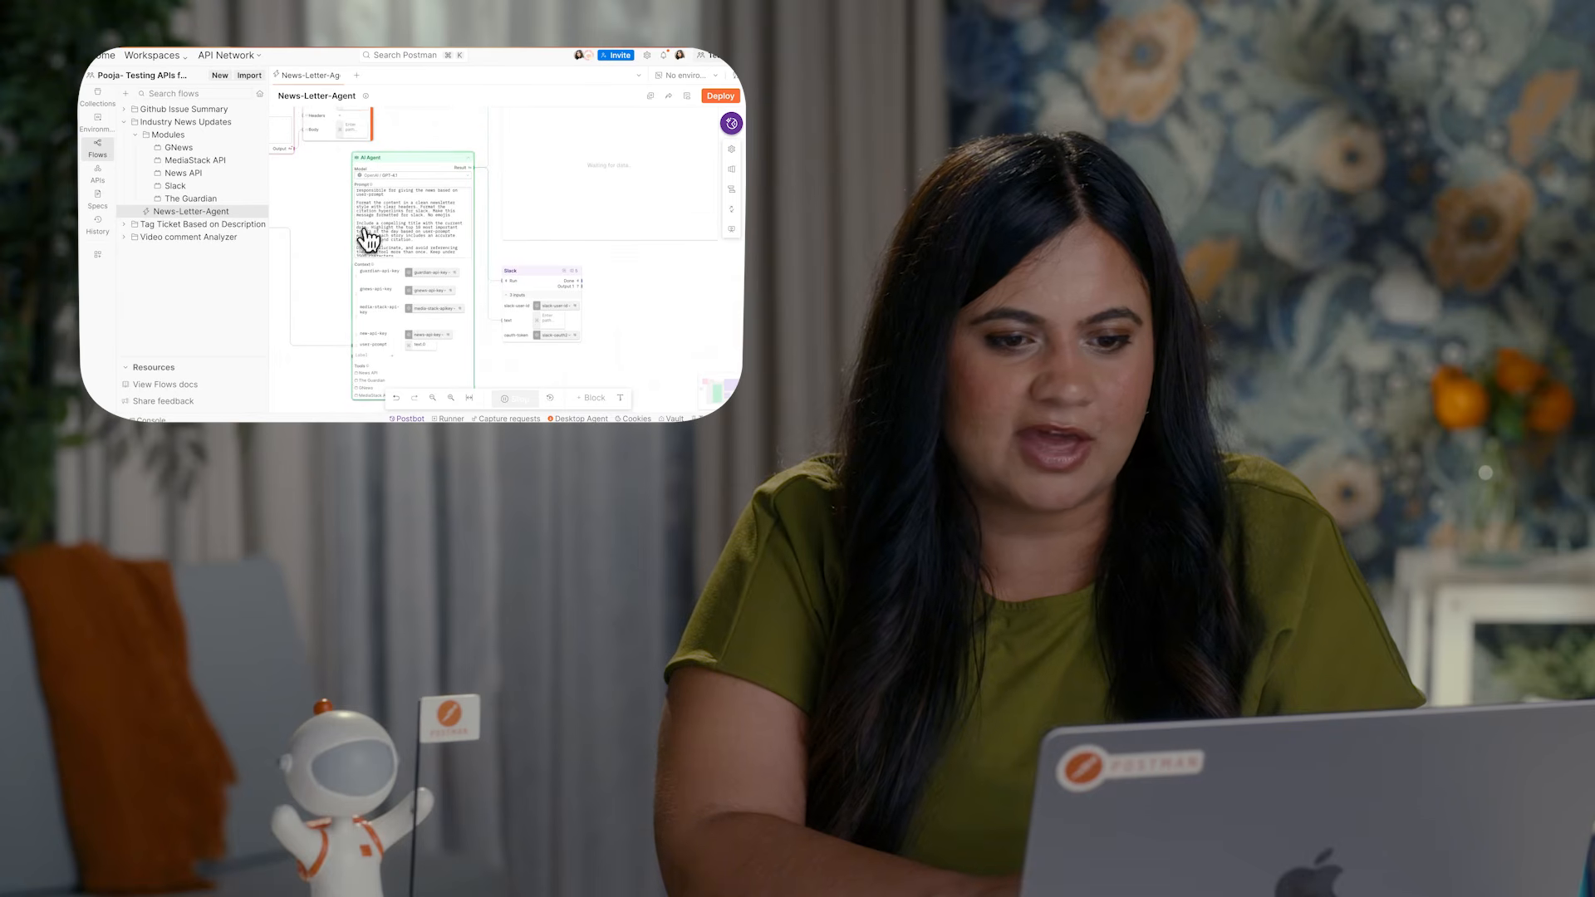
scroll(362, 249, down, 2)
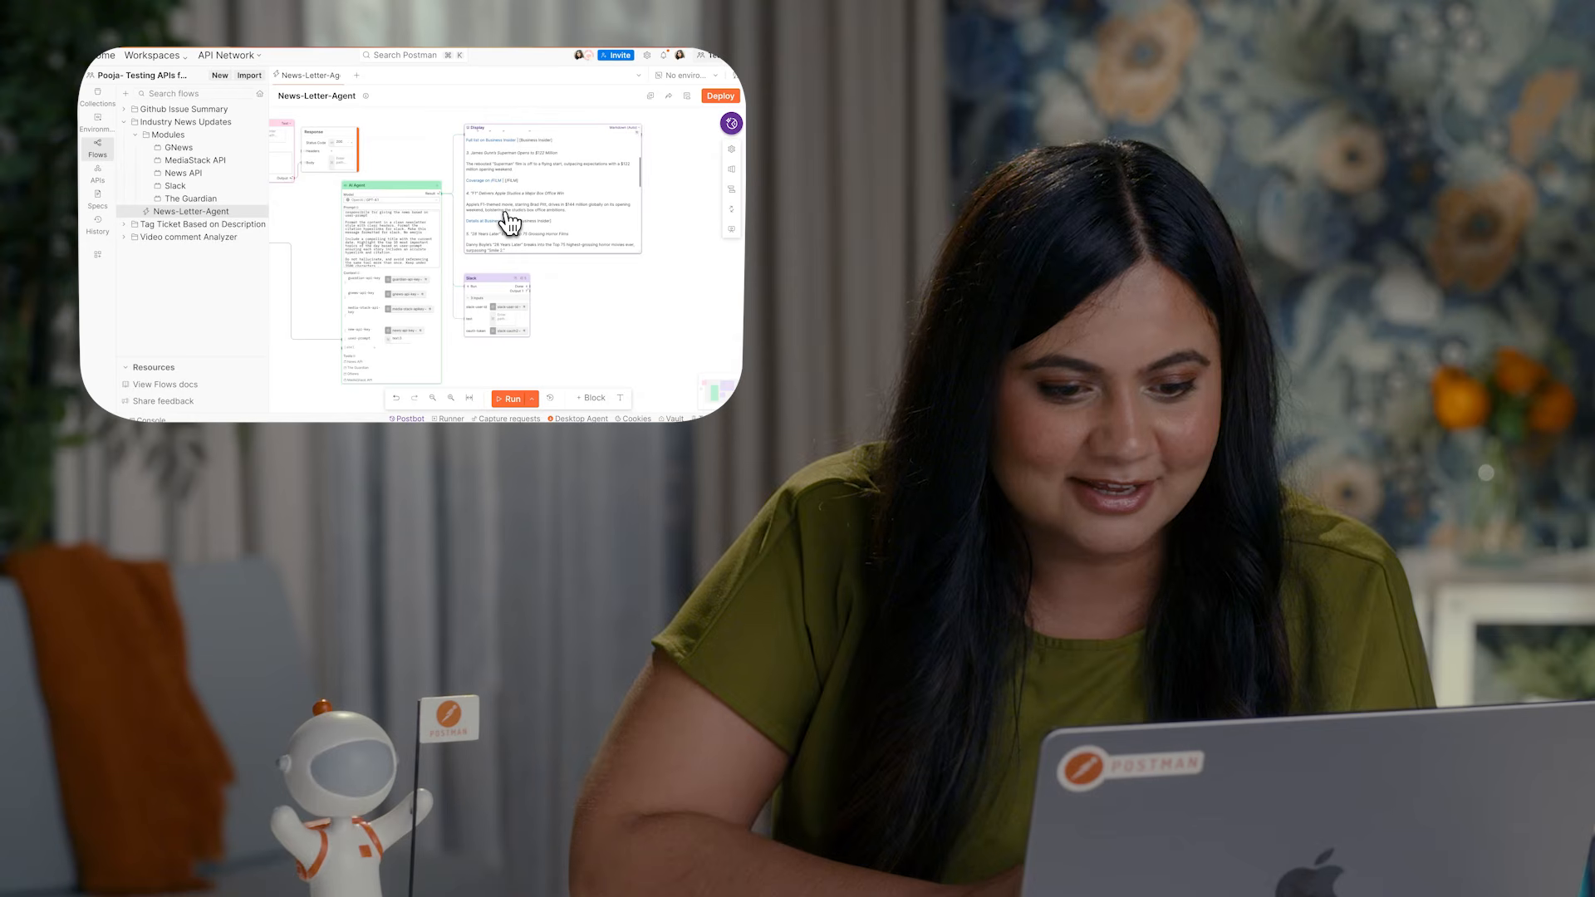
scroll(1021, 349, down, 5)
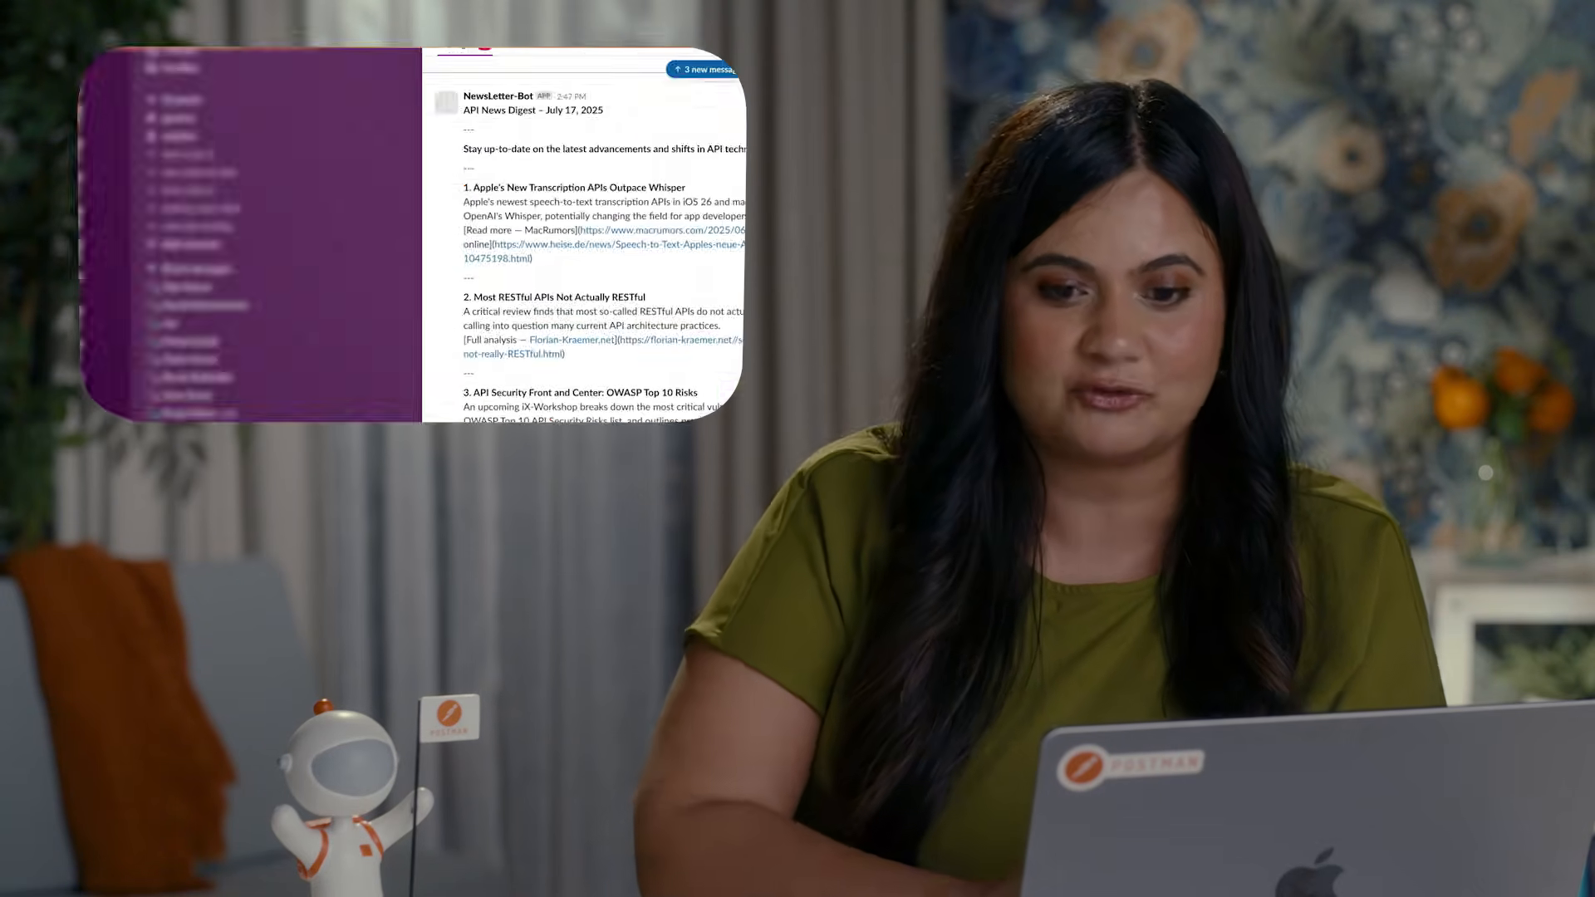
Step: Switch to Slack and read through the Box Office newsletter sent by NewsLetter-Bot
scroll(473, 223, down, 10)
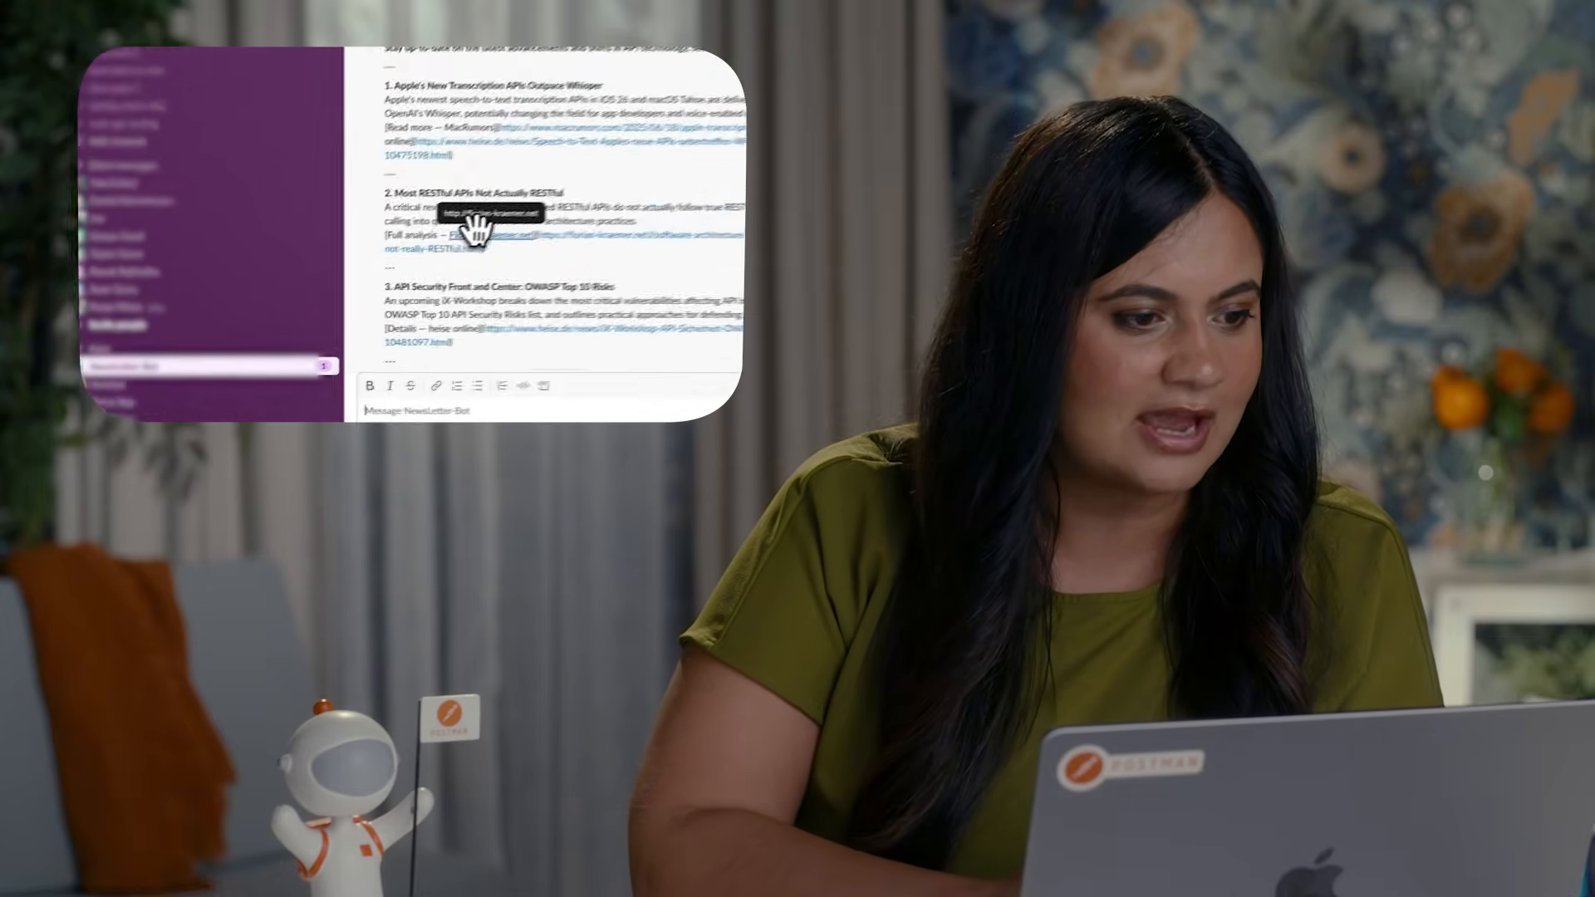
scroll(426, 249, up, 8)
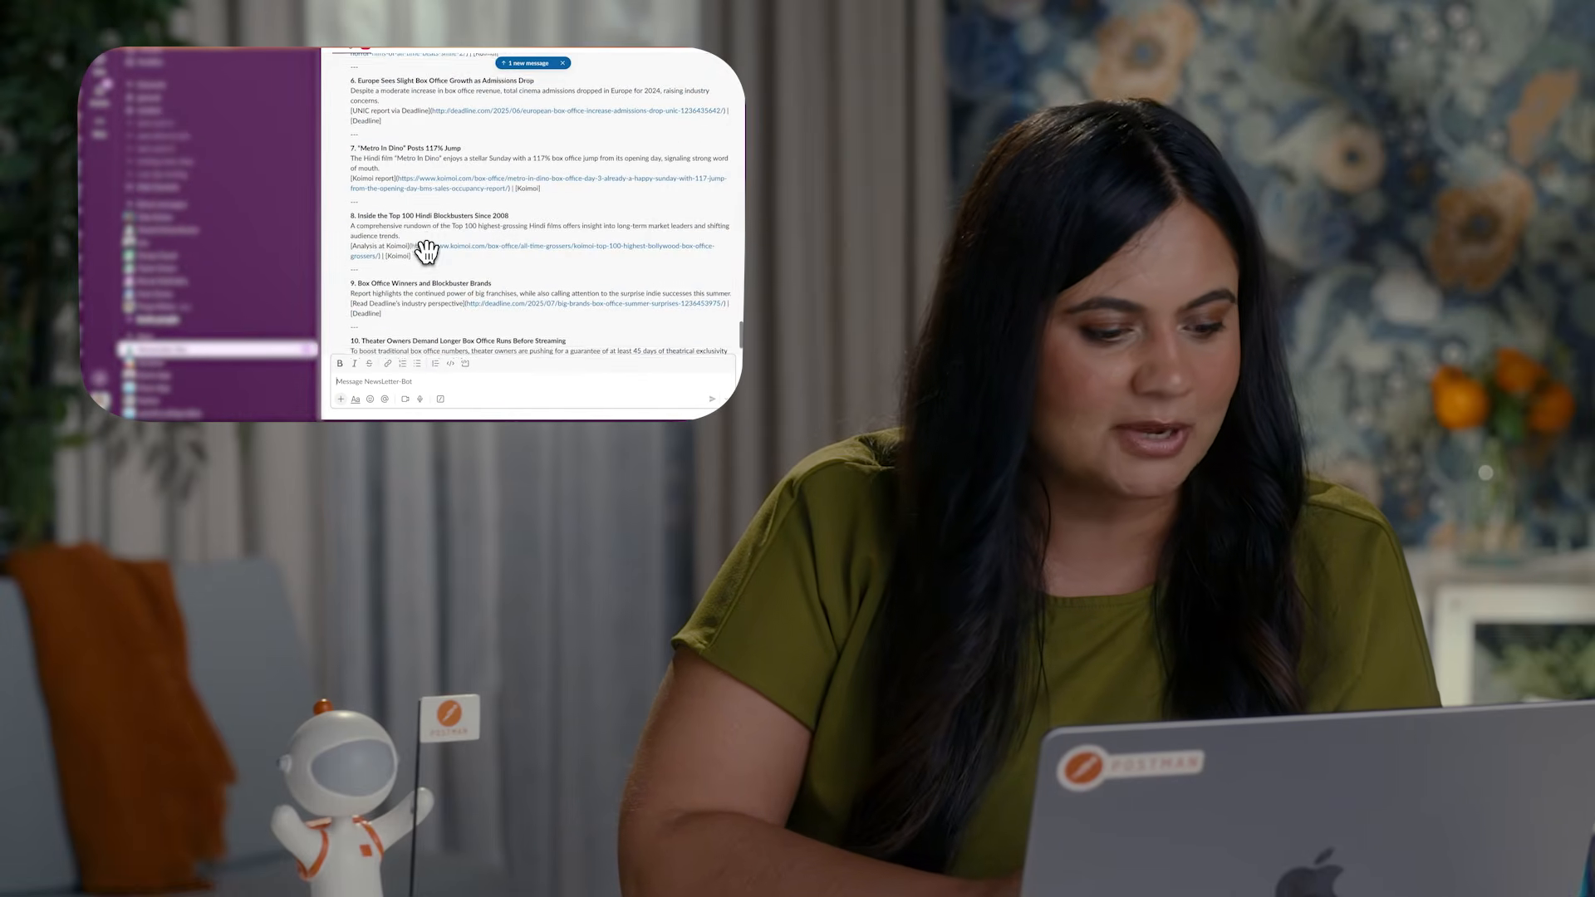
scroll(426, 250, up, 5)
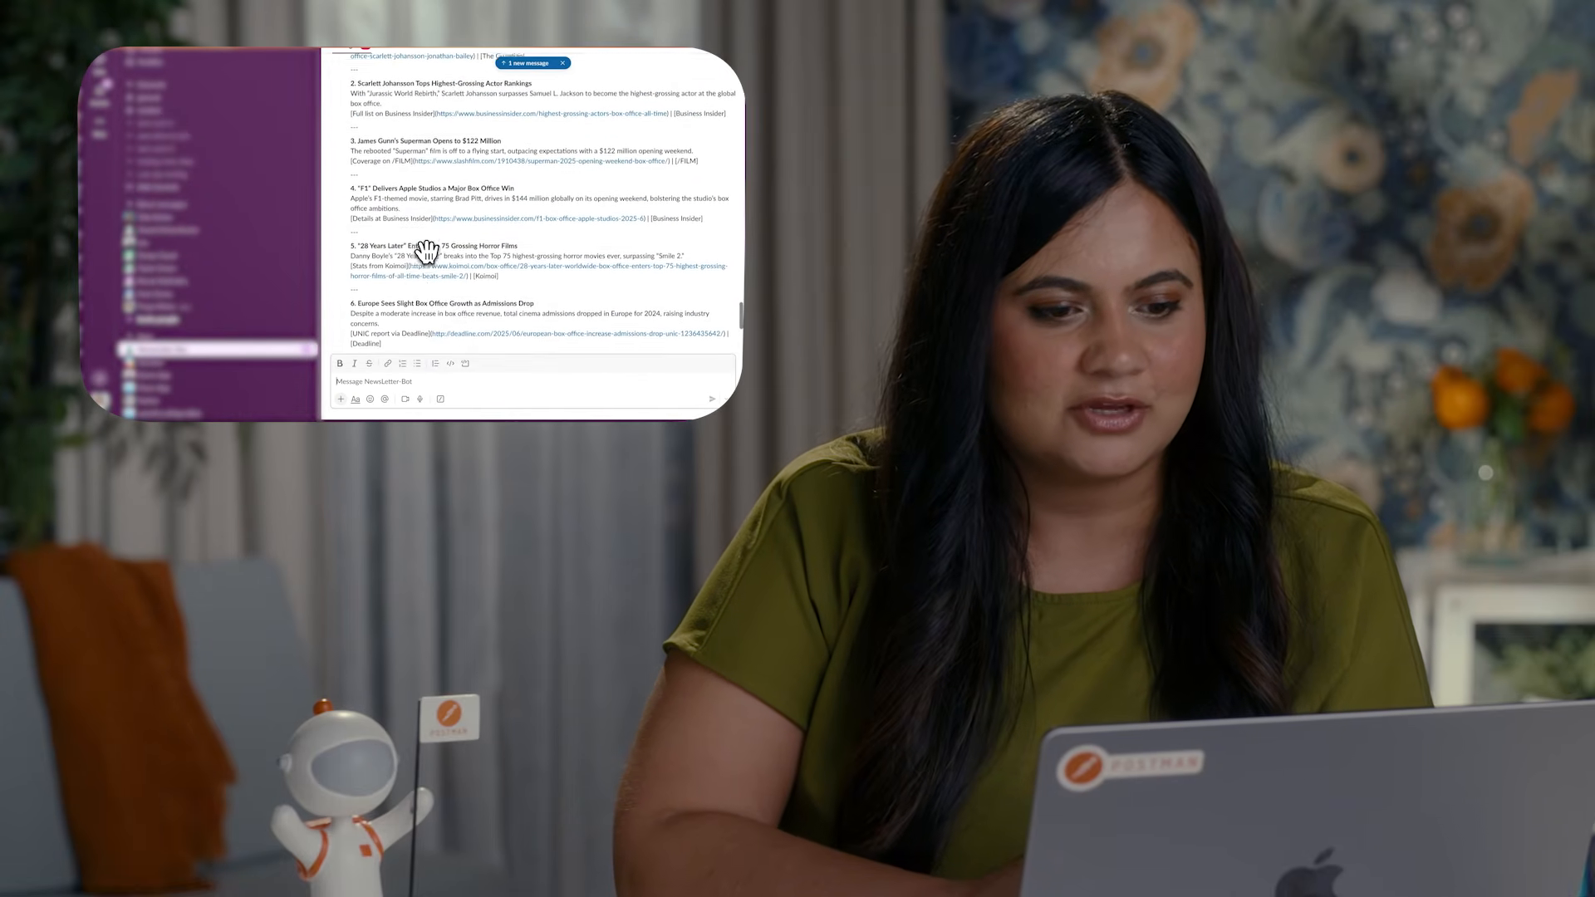
scroll(426, 250, down, 1)
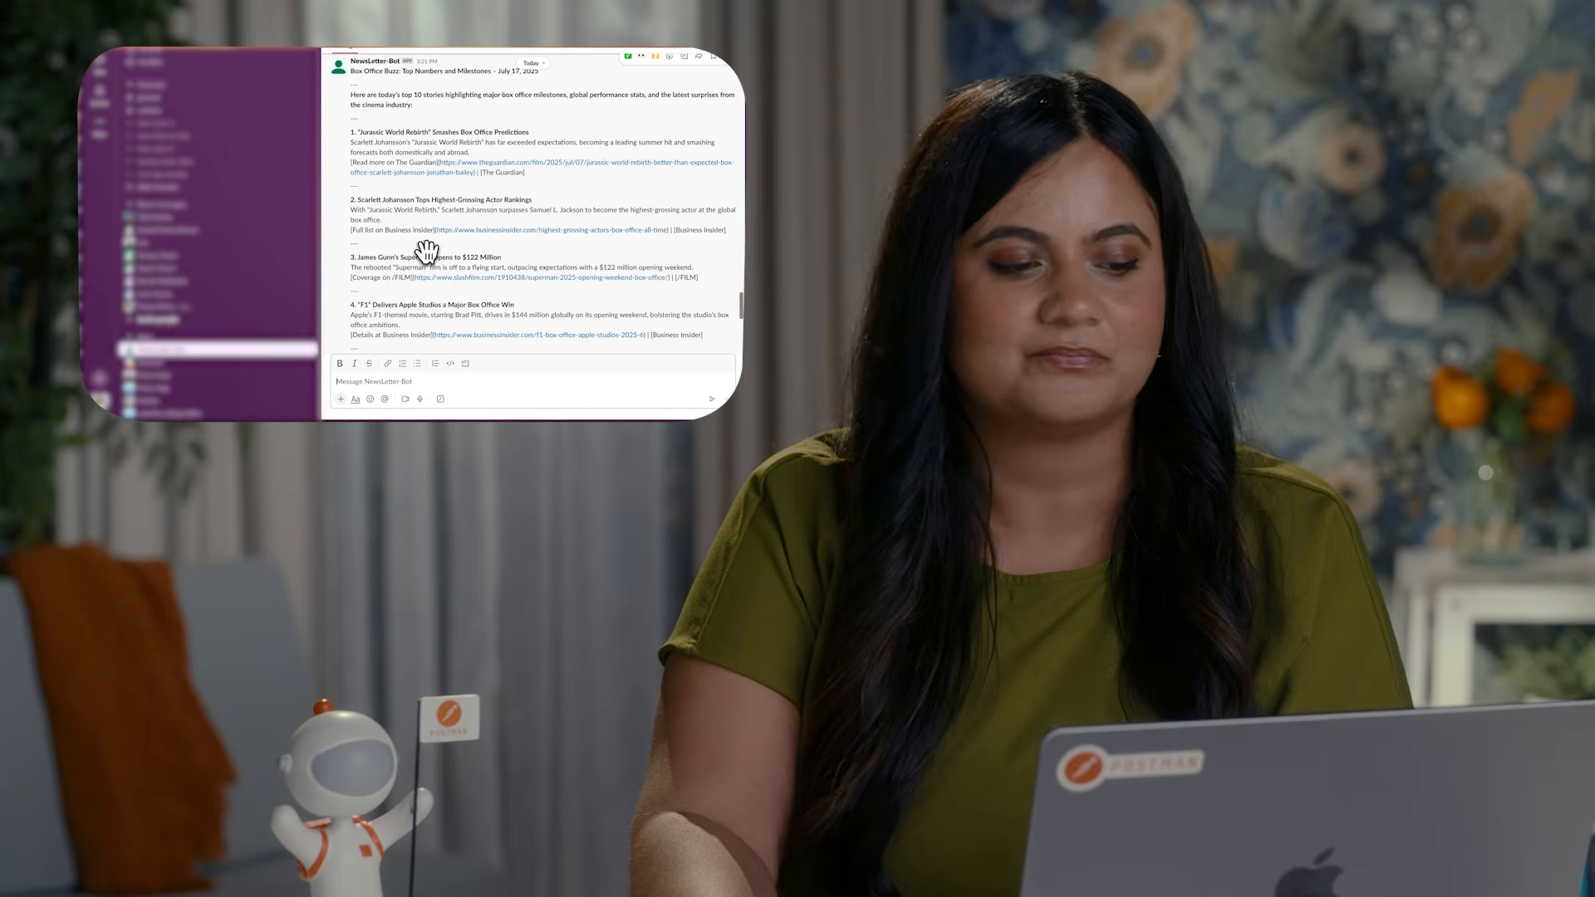
Step: Send the command "/fetch-news give me the news on the NBA" in the personal message space in Slack
click(217, 308)
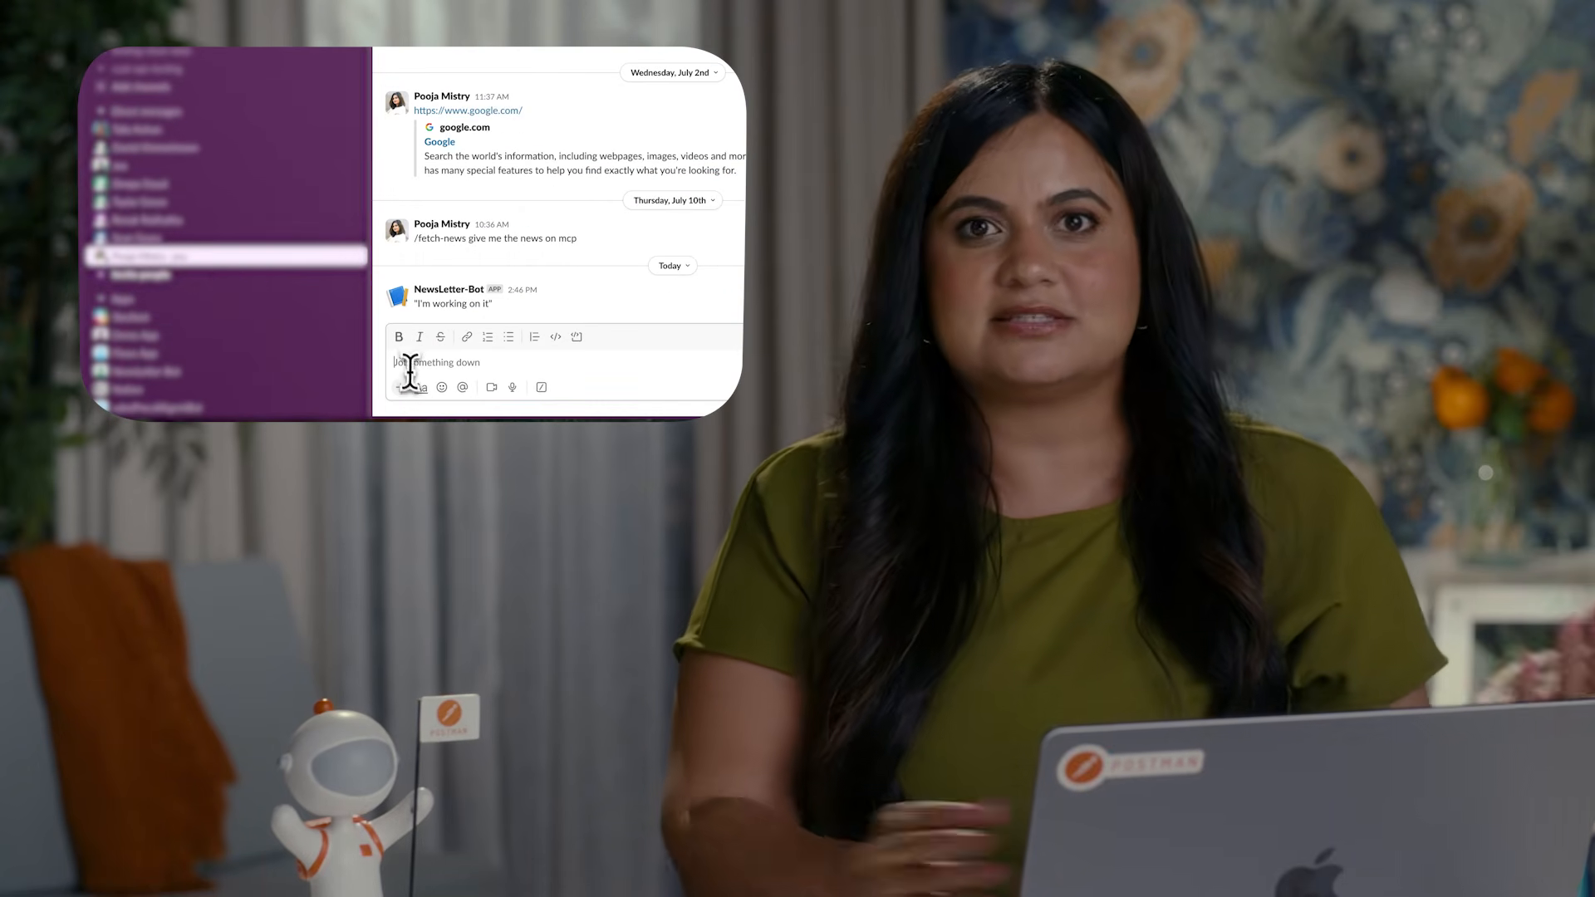
text(/fe)
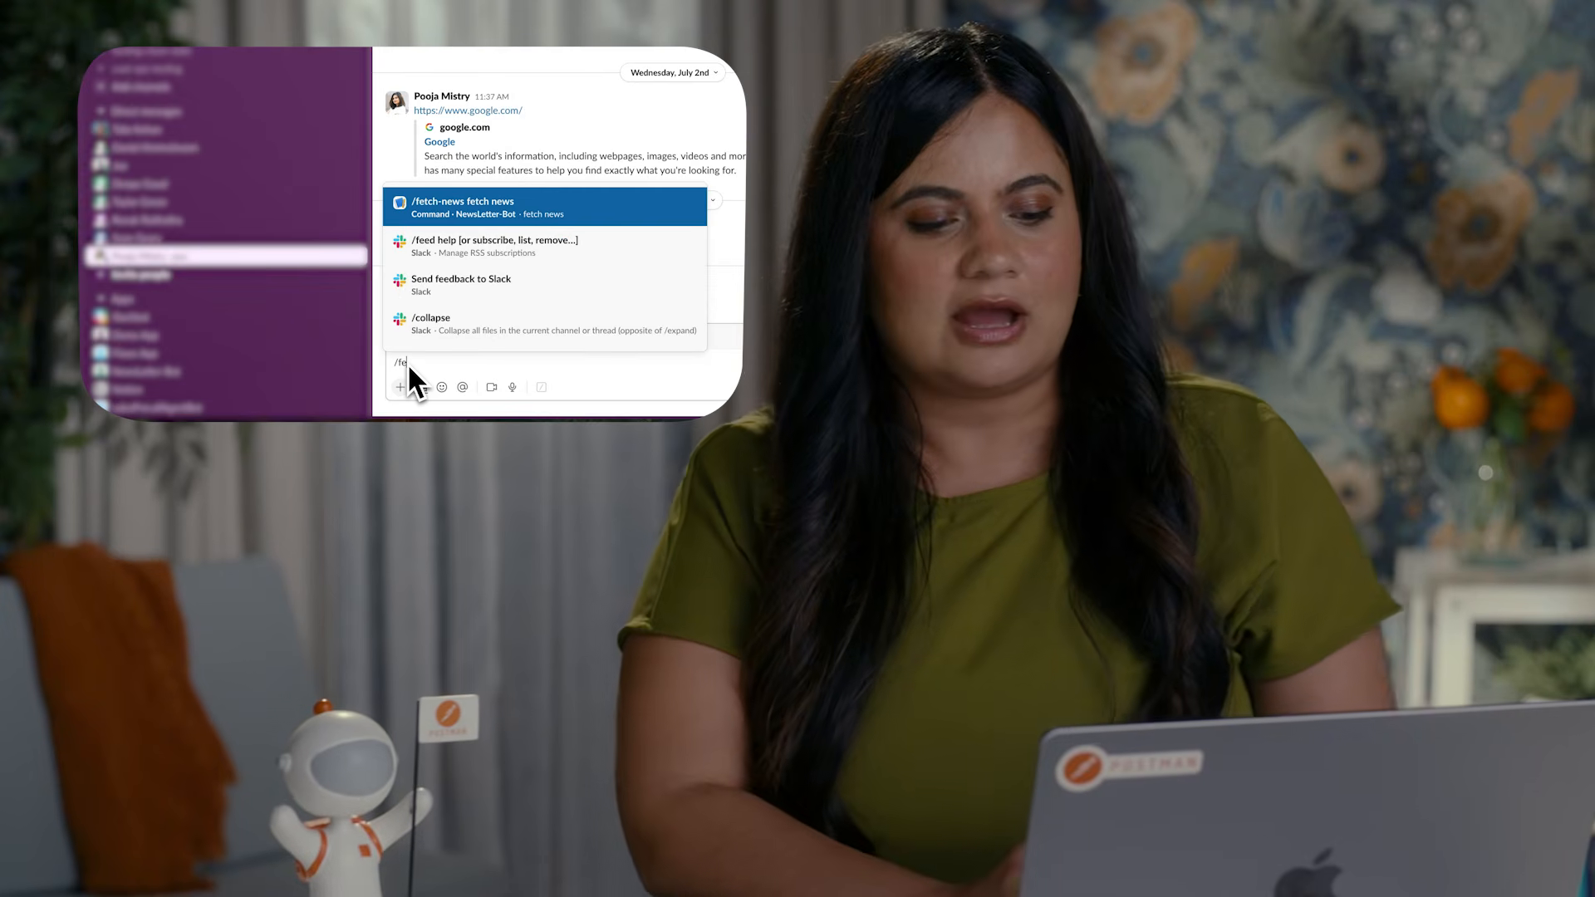
click(474, 217)
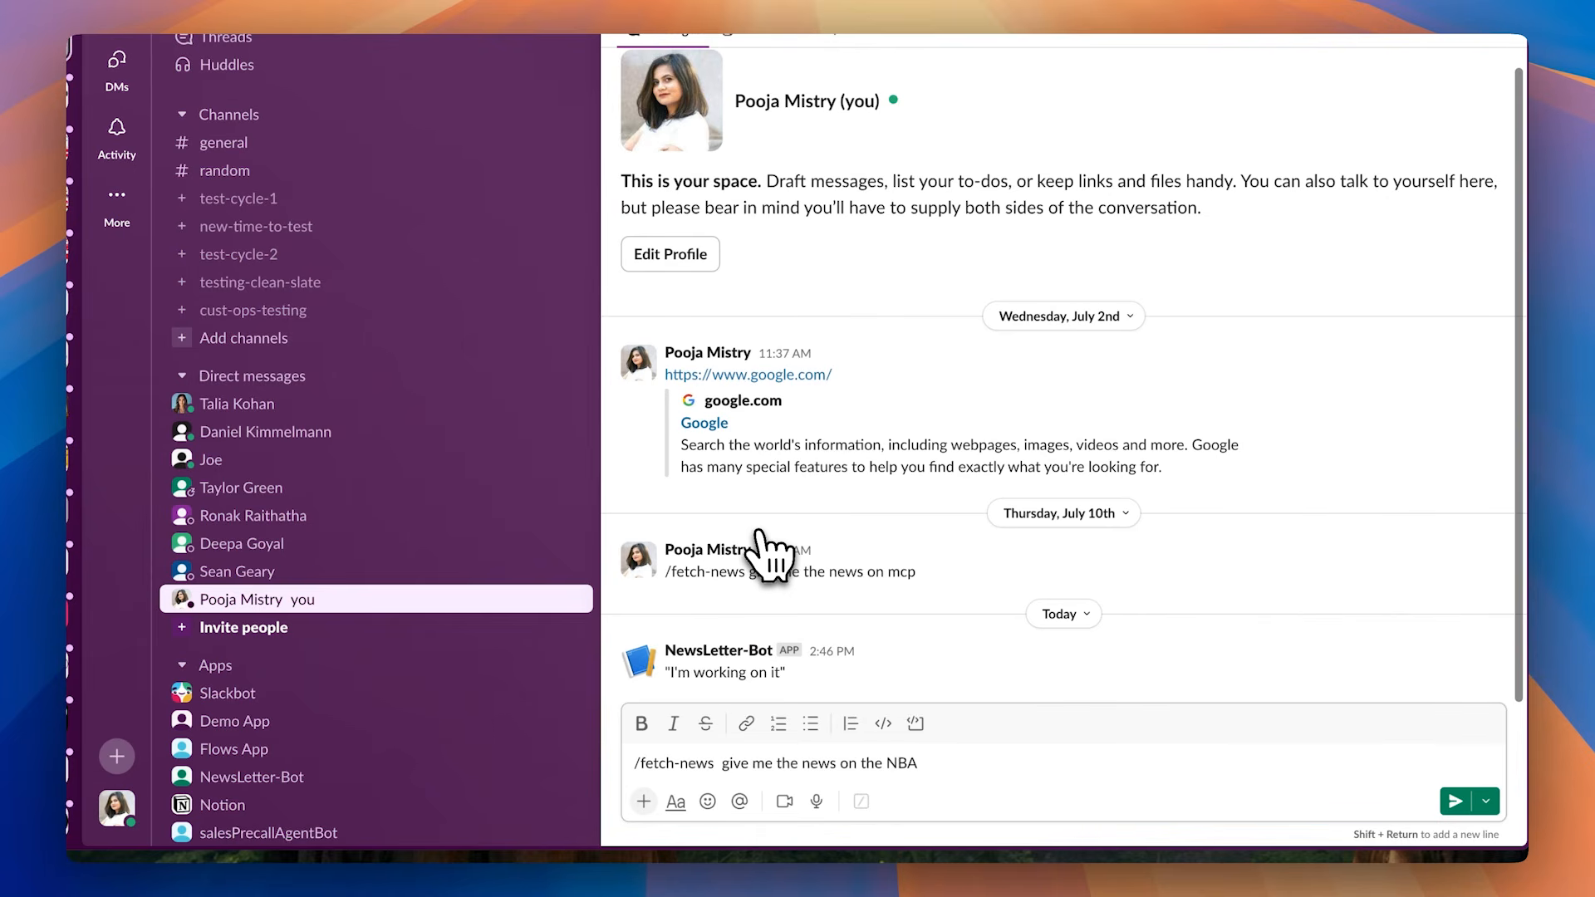
key(Return)
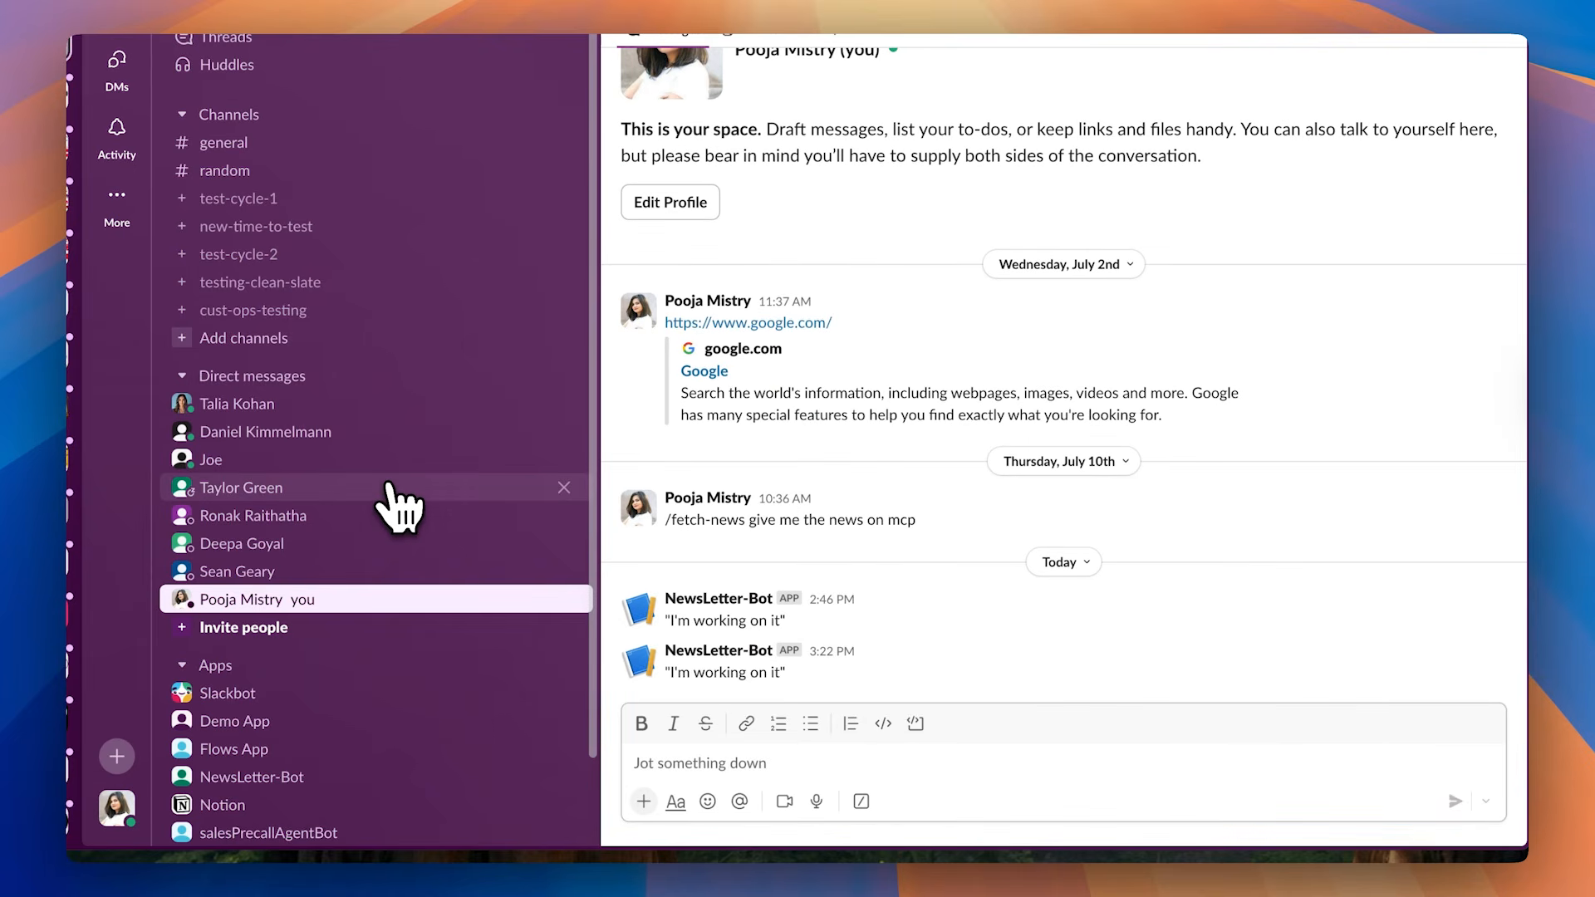
Step: Switch back to Postman and view the run analytics from Flows Home
scroll(291, 723, down, 2)
key(ctrl+Left)
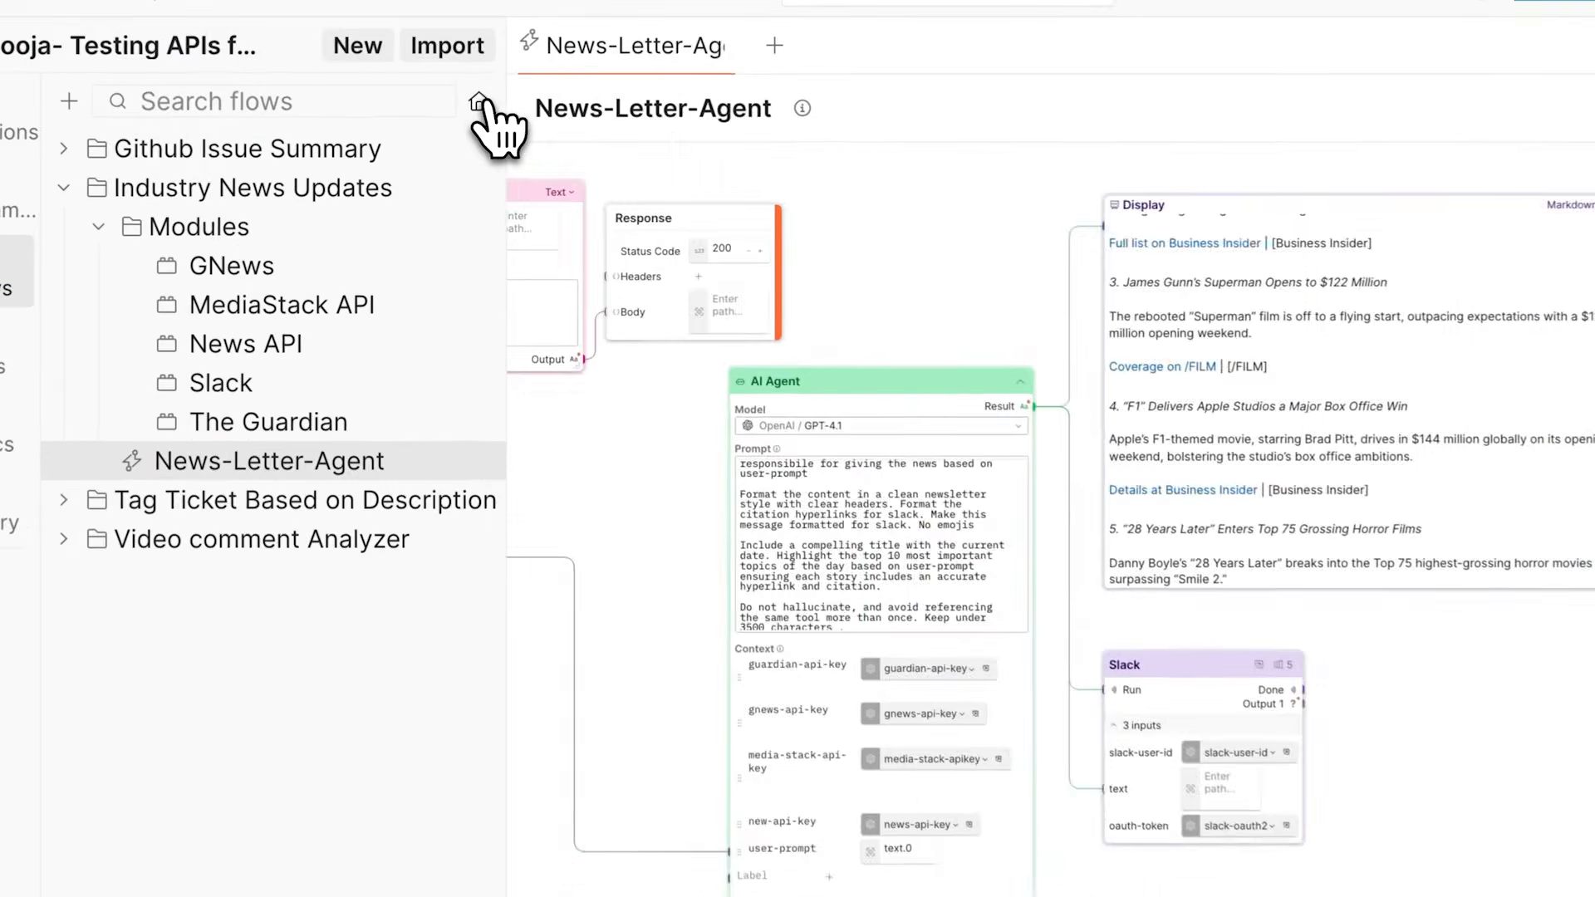
click(468, 135)
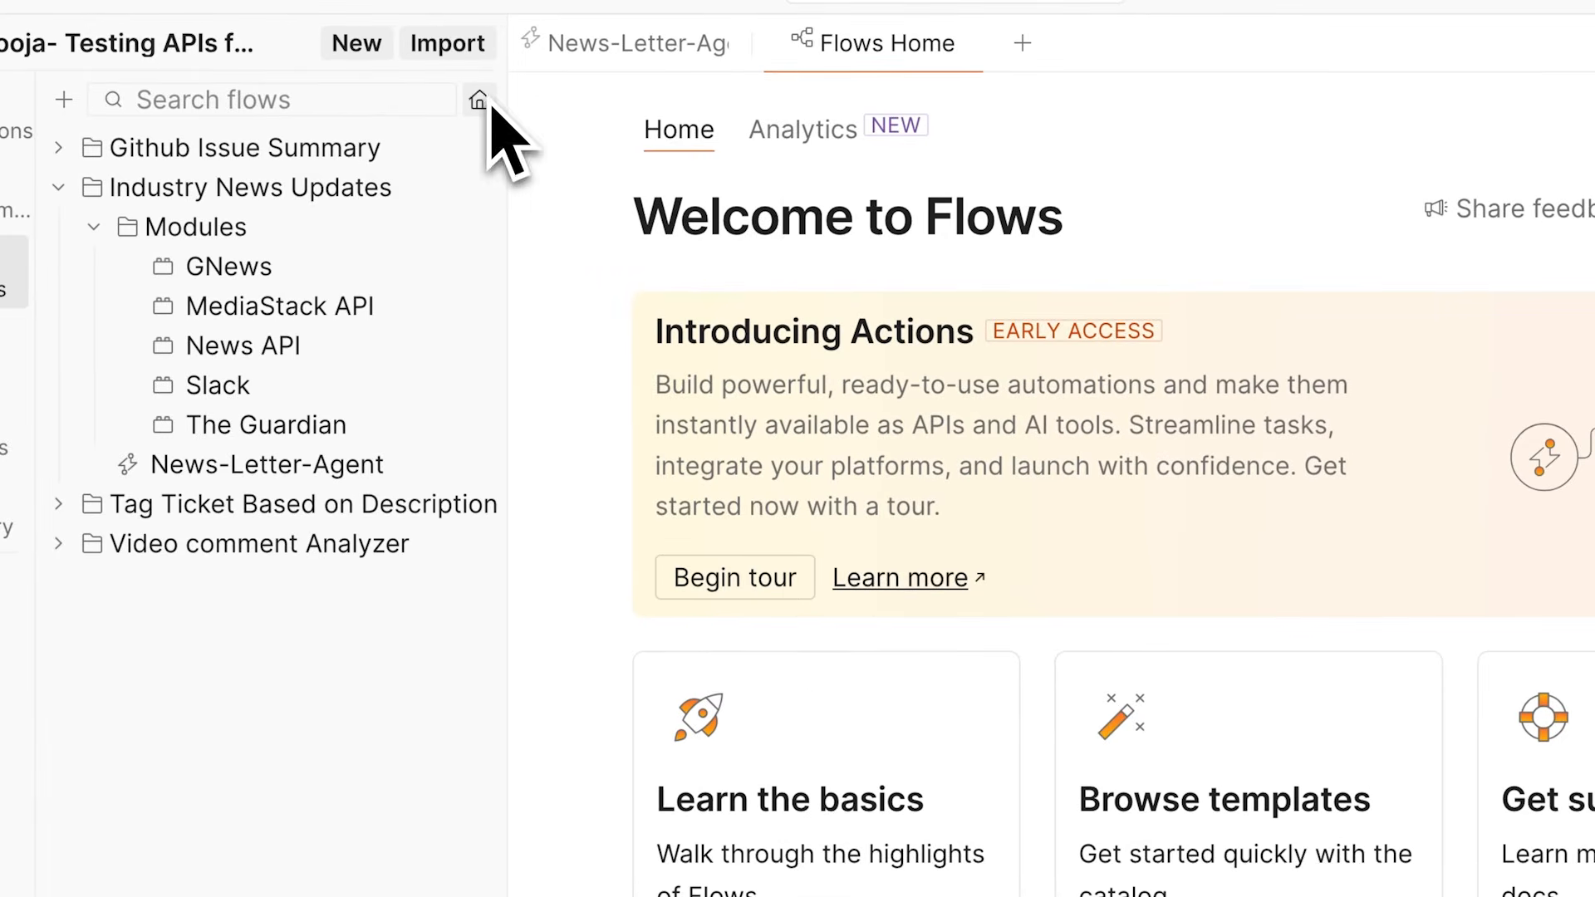
click(806, 133)
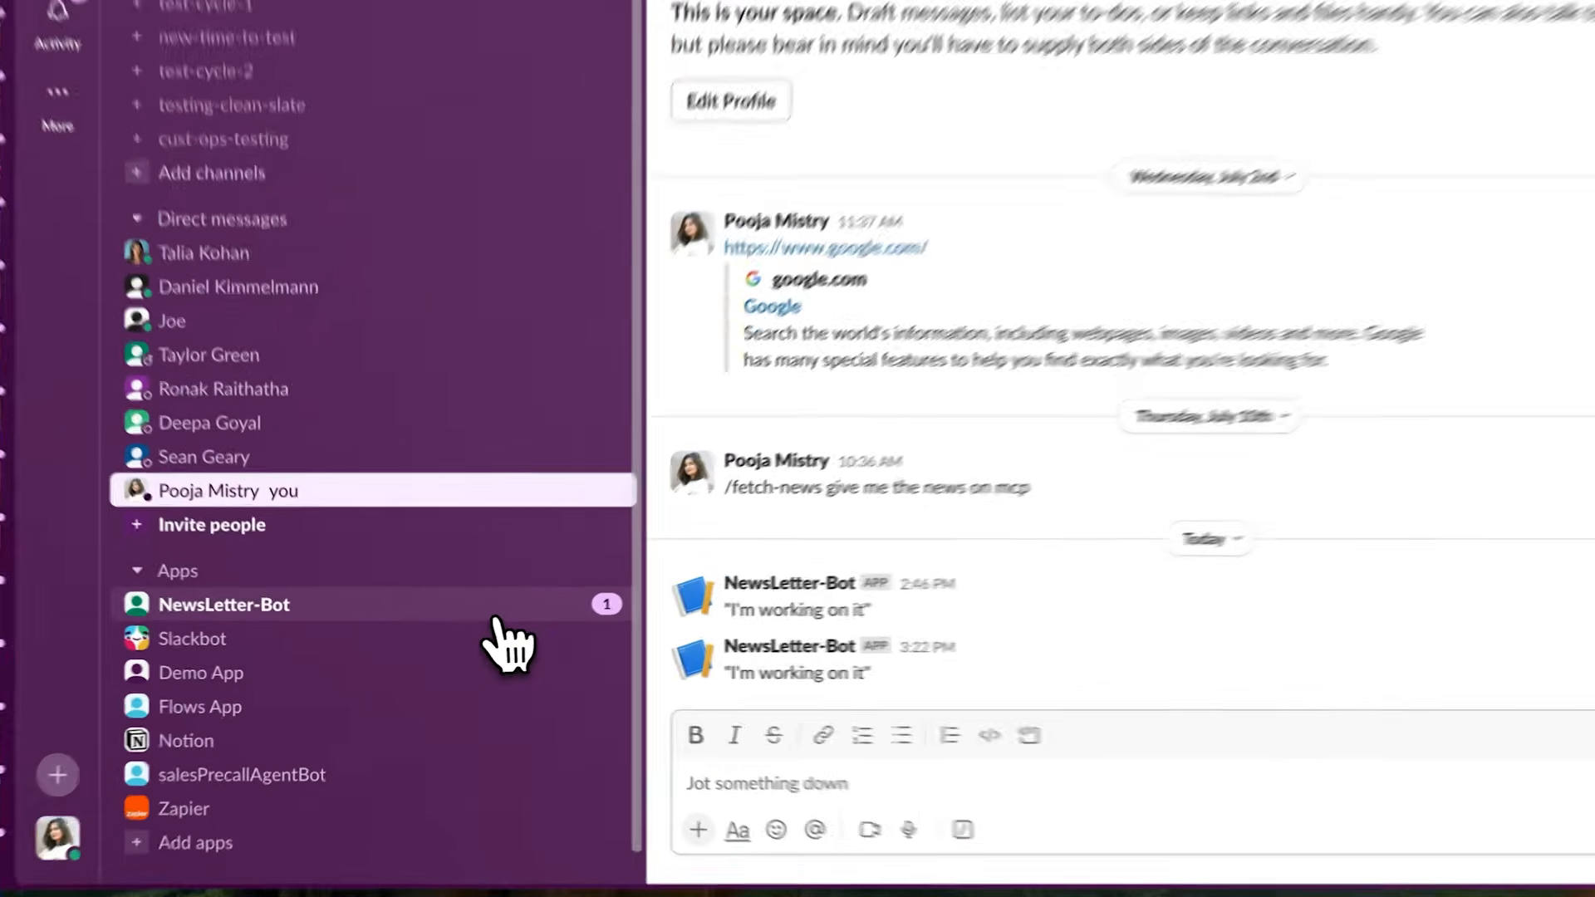
Step: Return to the News-Letter-Agent flow and examine the AI Agent block's context variables and tools alongside the Slack block
click(606, 637)
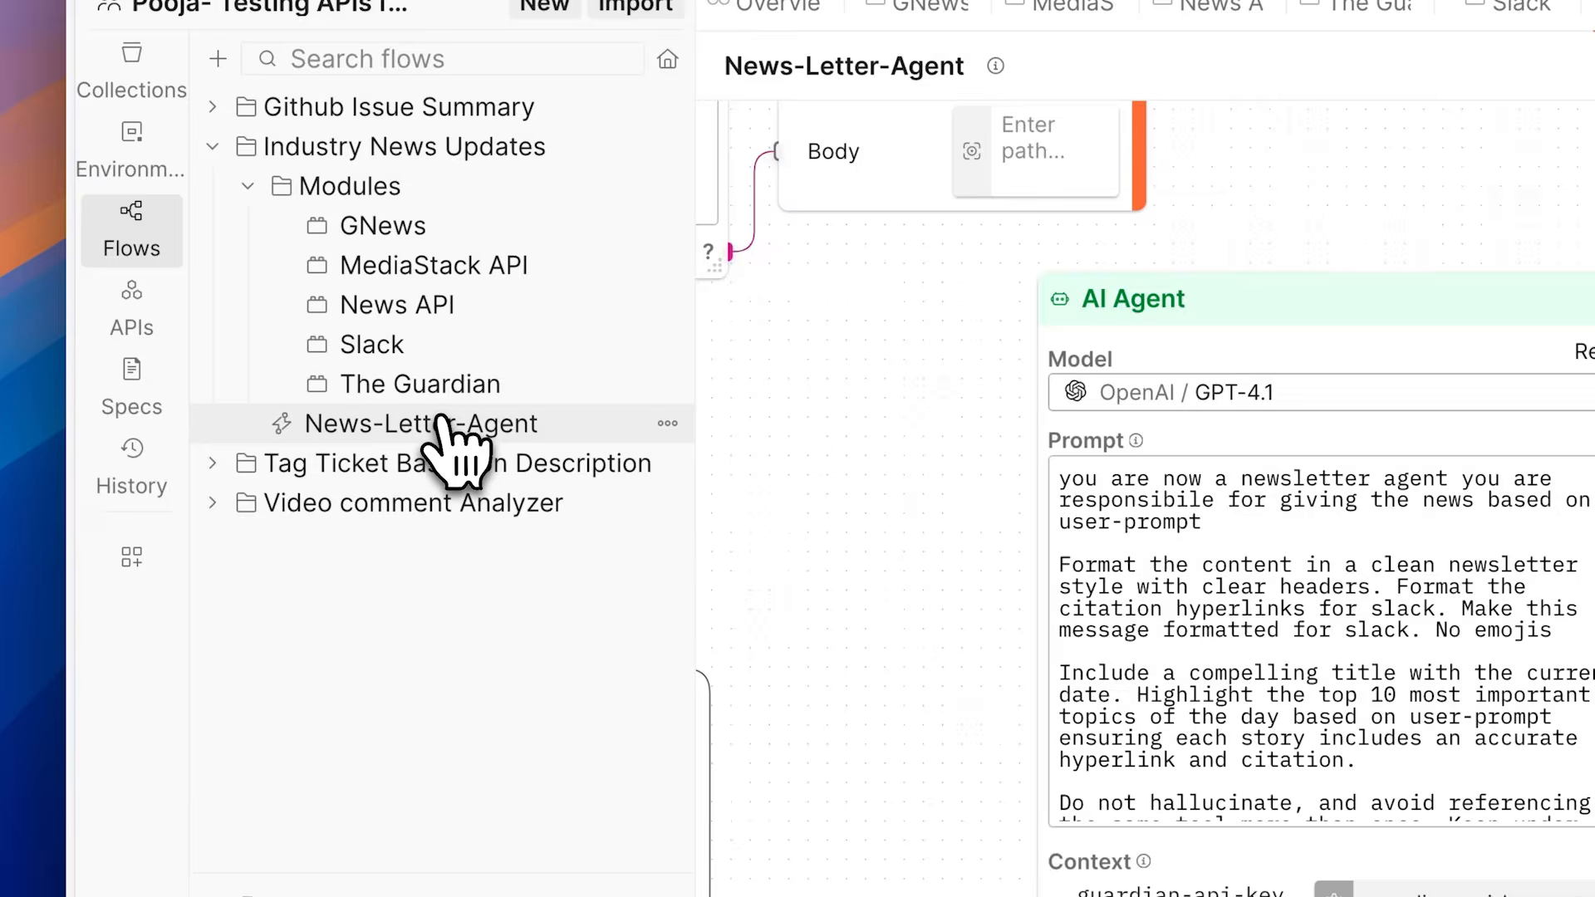
scroll(820, 494, down, 2)
scroll(600, 453, down, 3)
scroll(600, 453, down, 3)
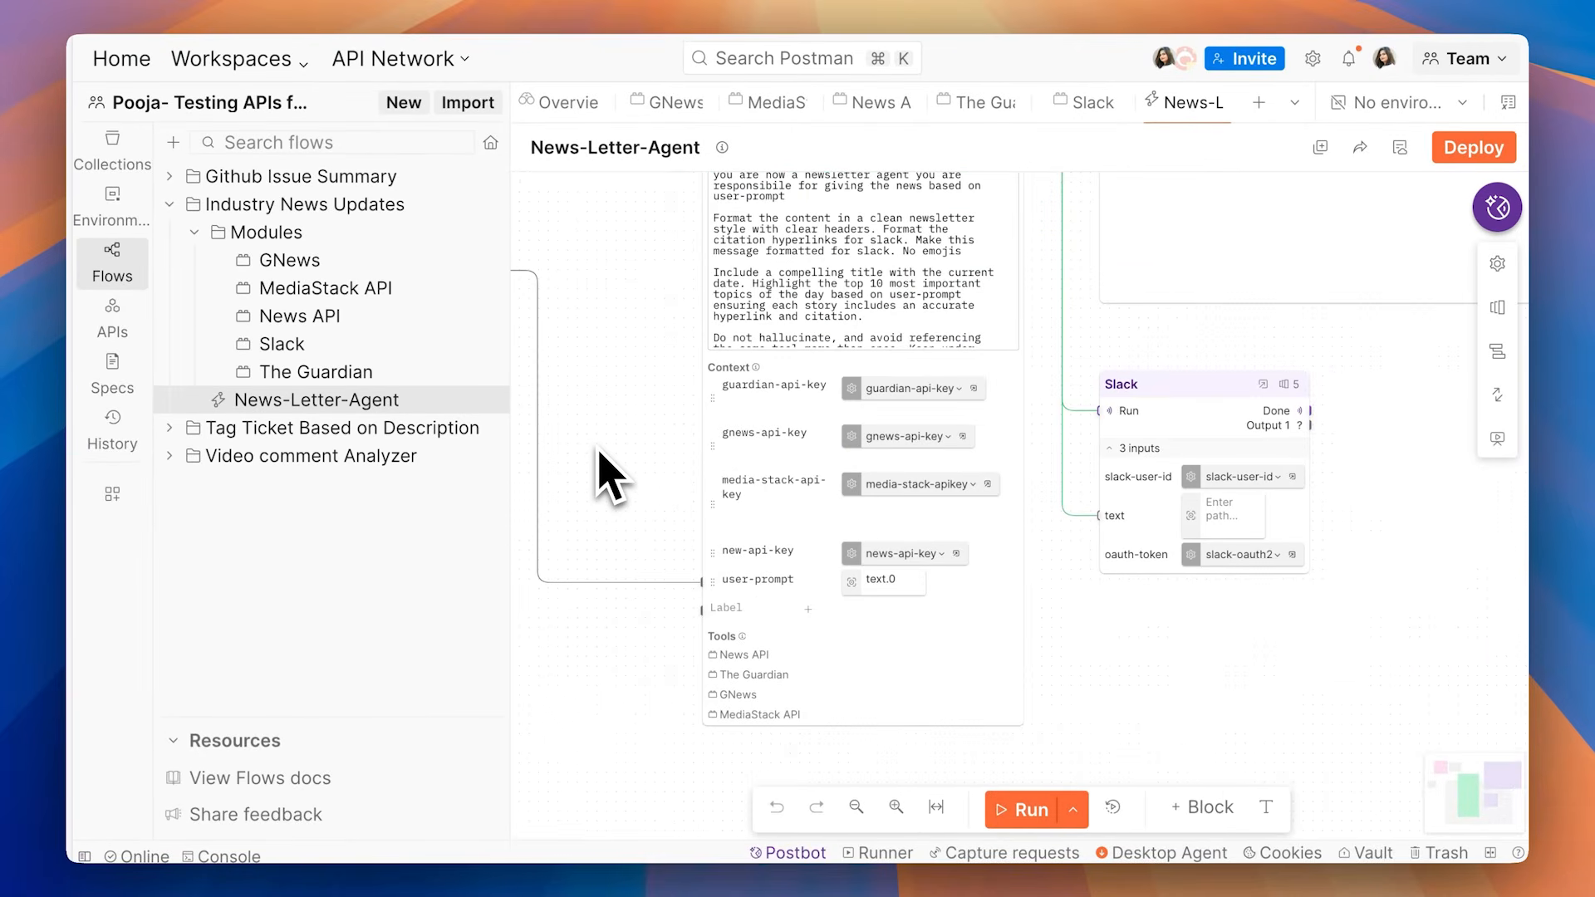